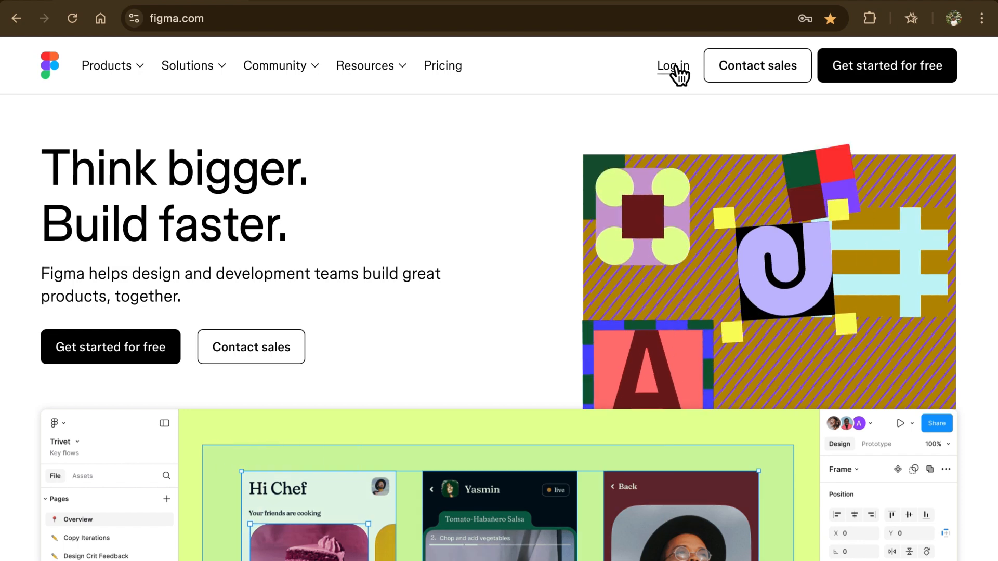
# Log in to Figma with the Google account
pyautogui.click(678, 73)
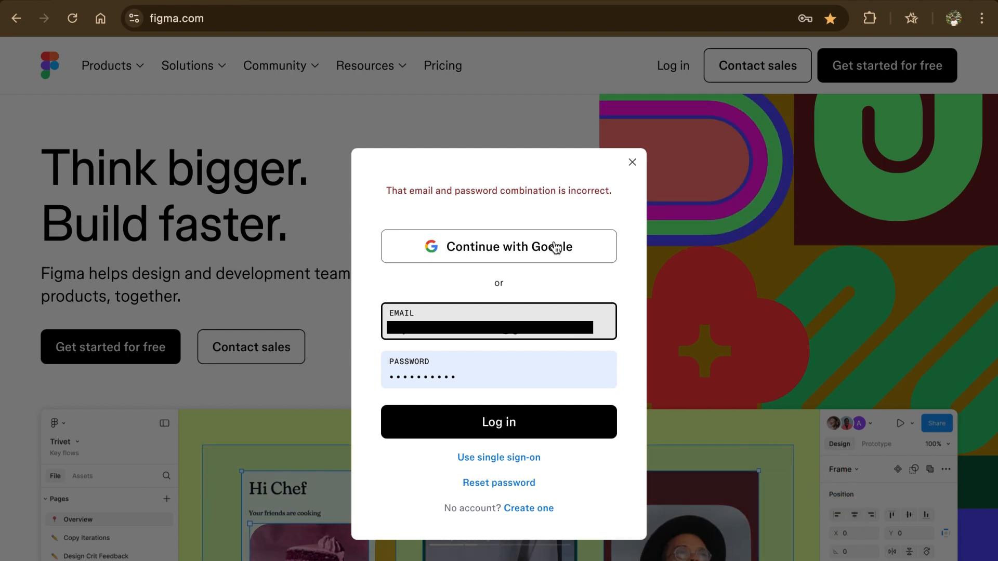
pyautogui.click(556, 248)
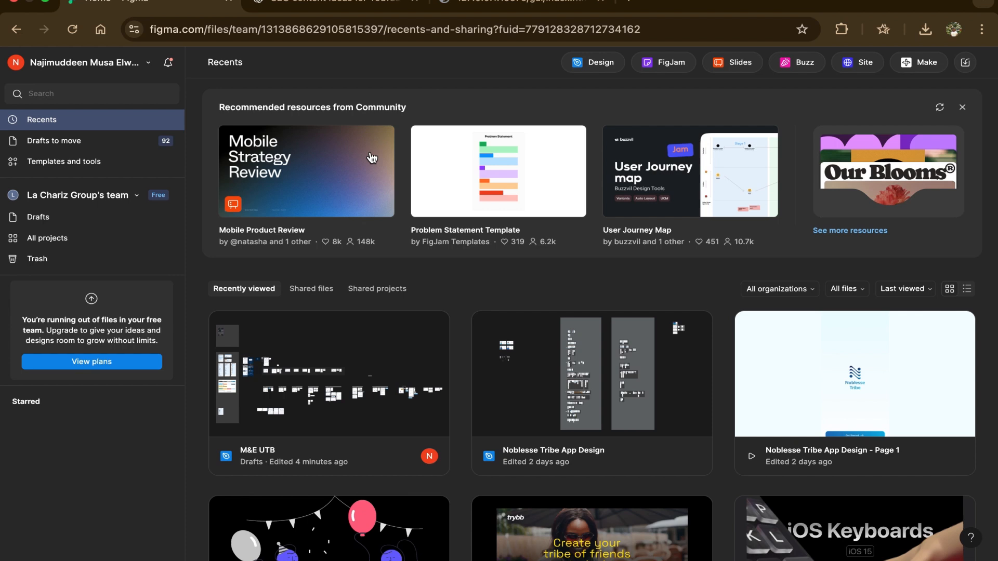
# Look through the recently viewed files and create a new blank Figma design file
pyautogui.scroll(-5, 391, 313)
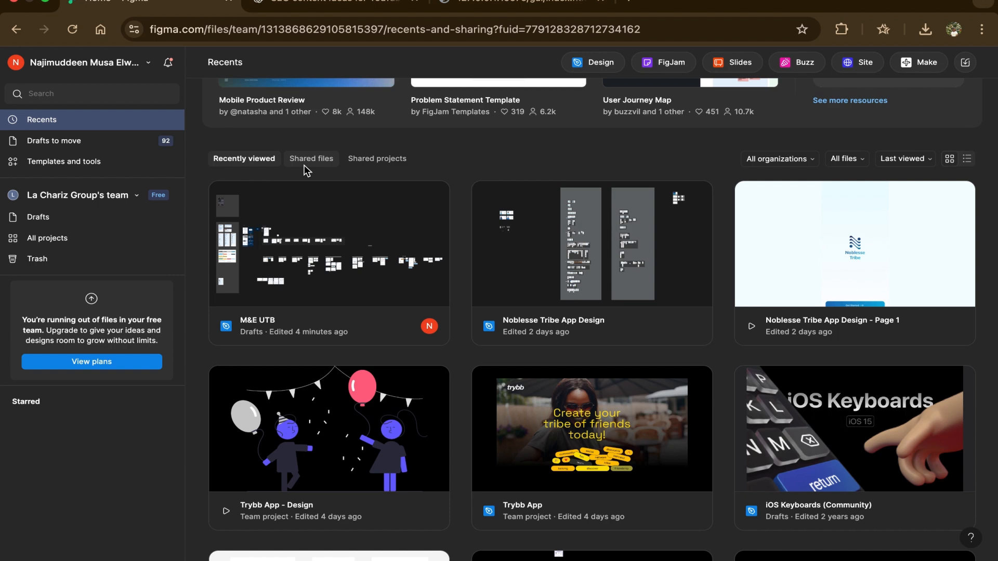
pyautogui.scroll(-3, 413, 348)
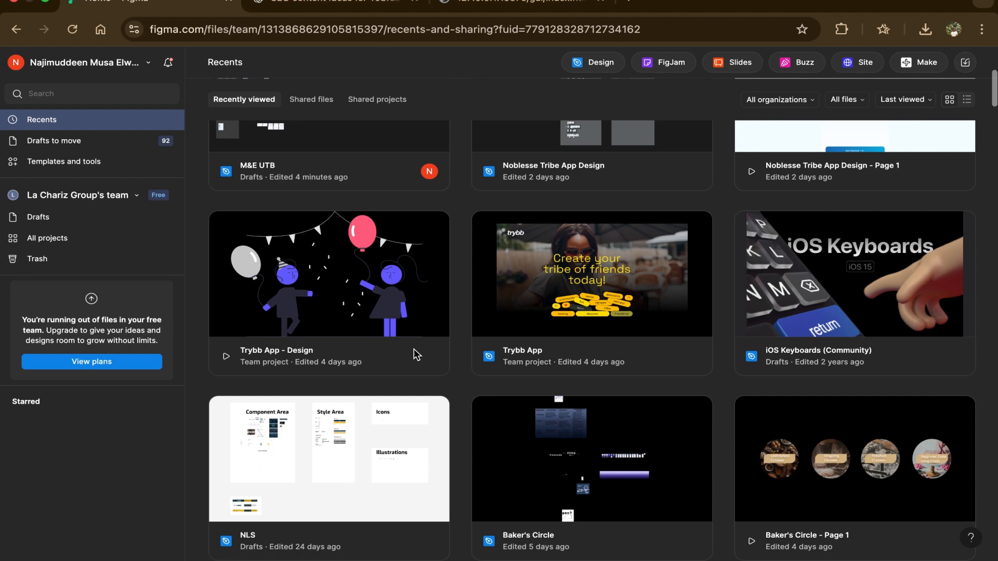
pyautogui.scroll(-3, 414, 354)
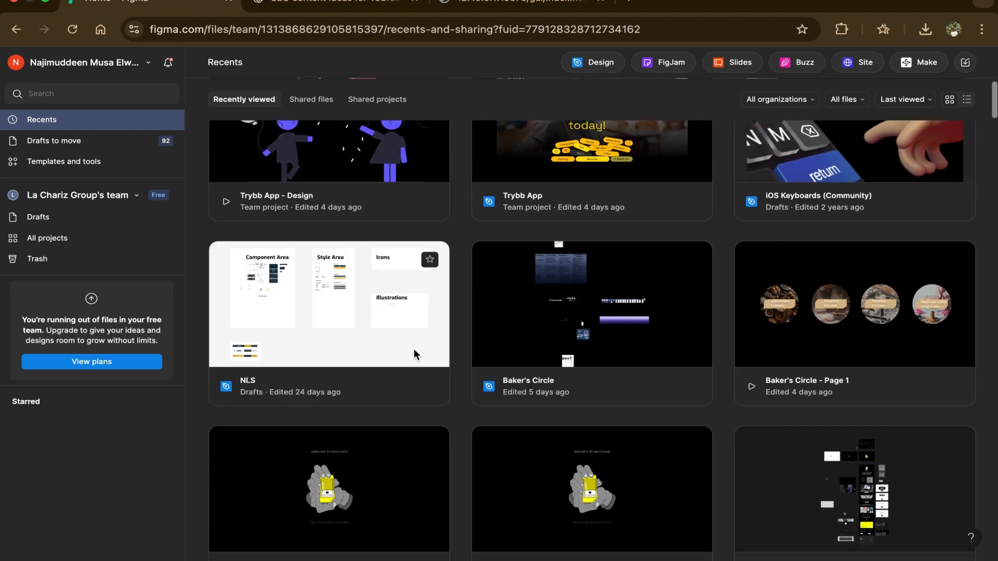
pyautogui.scroll(10, 414, 354)
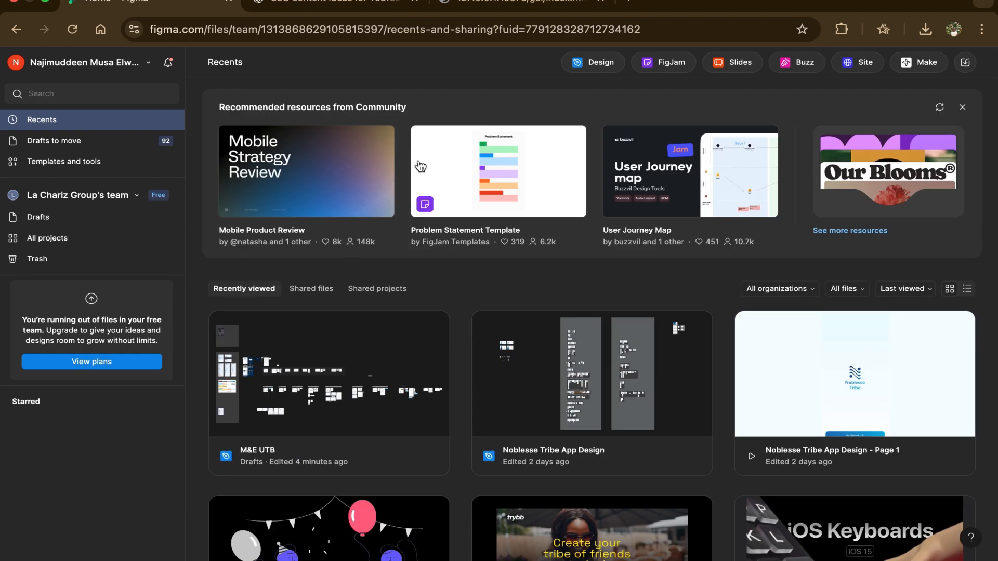
pyautogui.click(603, 62)
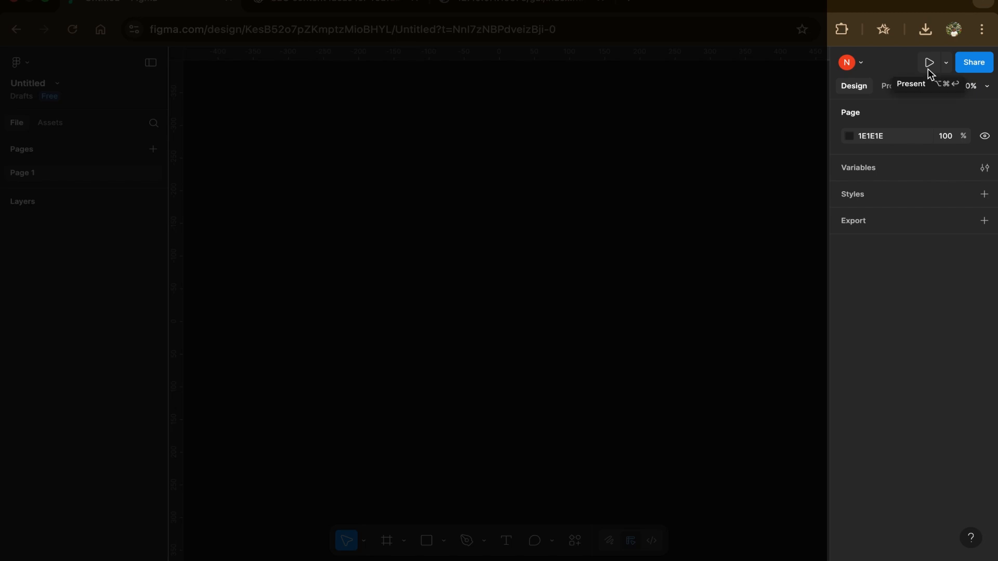
# Examine the collaborator options, the prototype settings, and the File, Edit, Object and Plugins commands of the new file
pyautogui.click(860, 64)
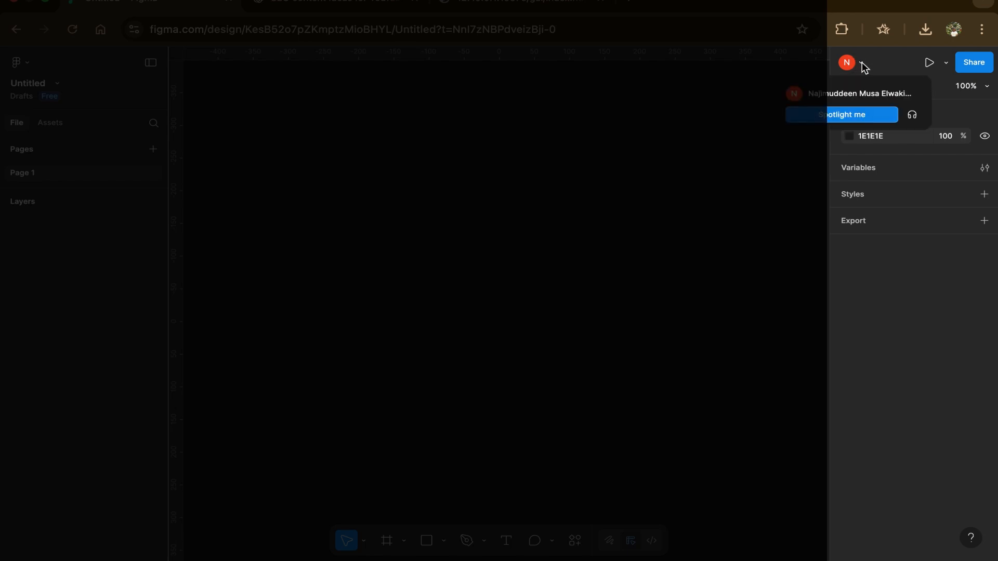
pyautogui.click(862, 64)
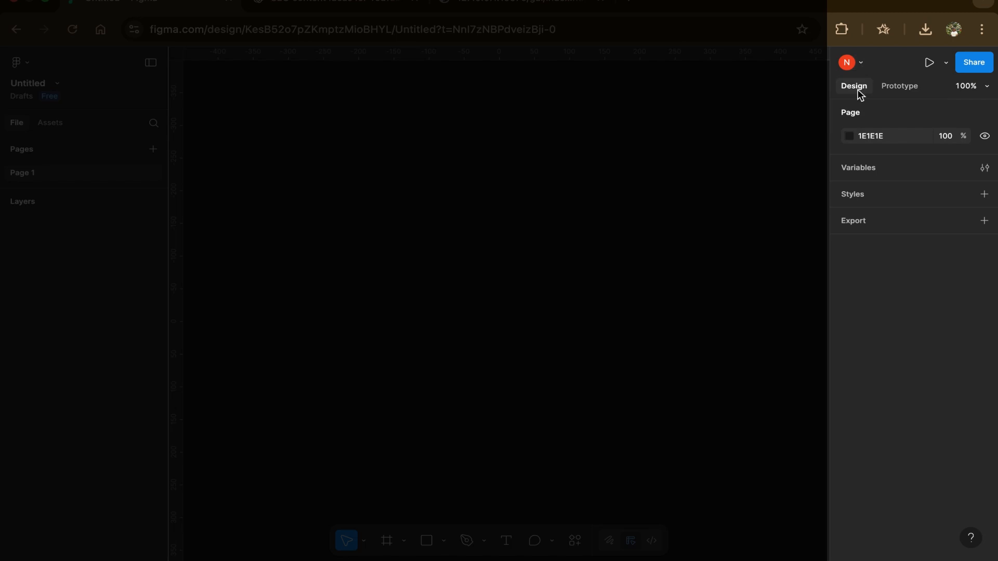
pyautogui.click(899, 87)
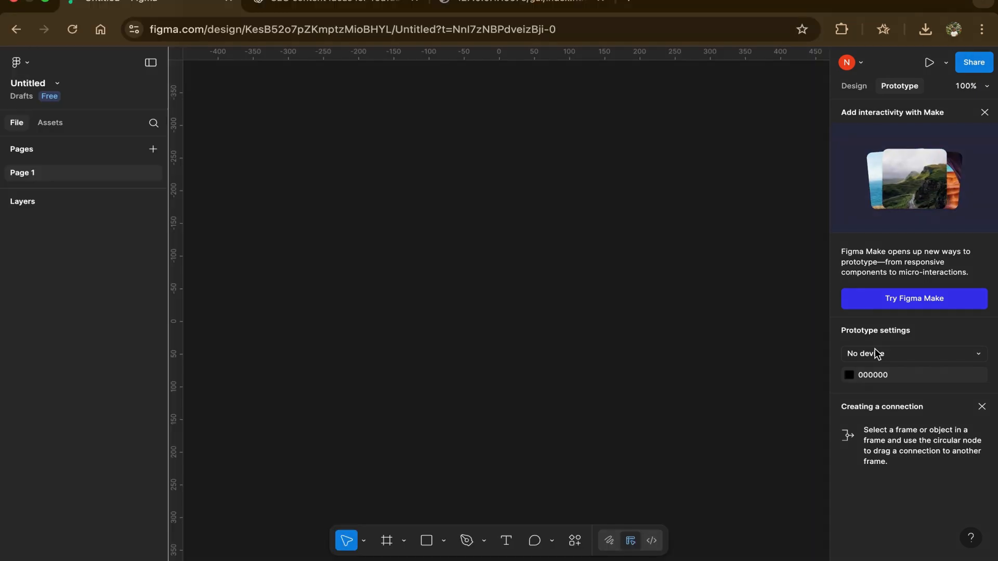
pyautogui.click(848, 89)
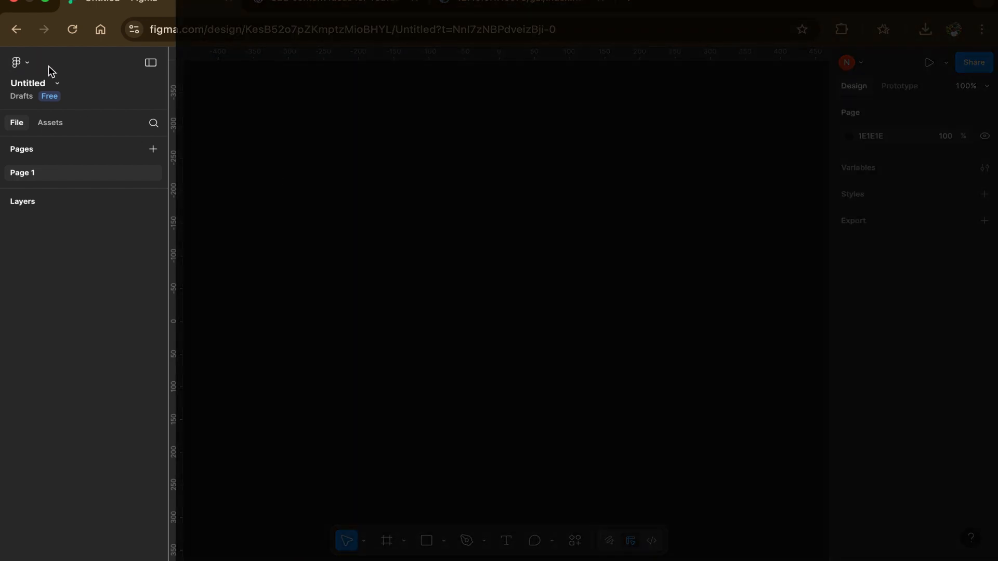
pyautogui.click(28, 63)
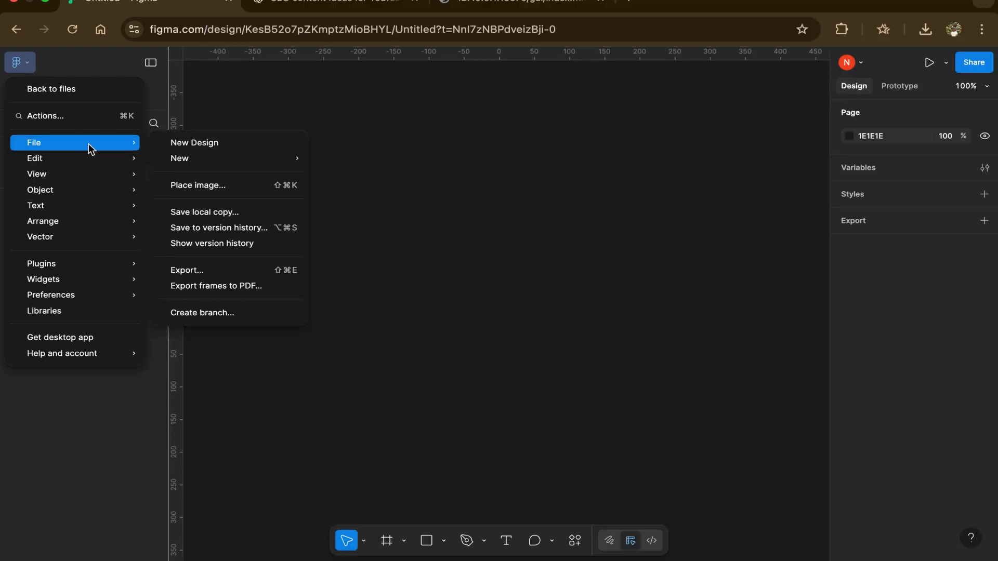
pyautogui.moveTo(86, 160)
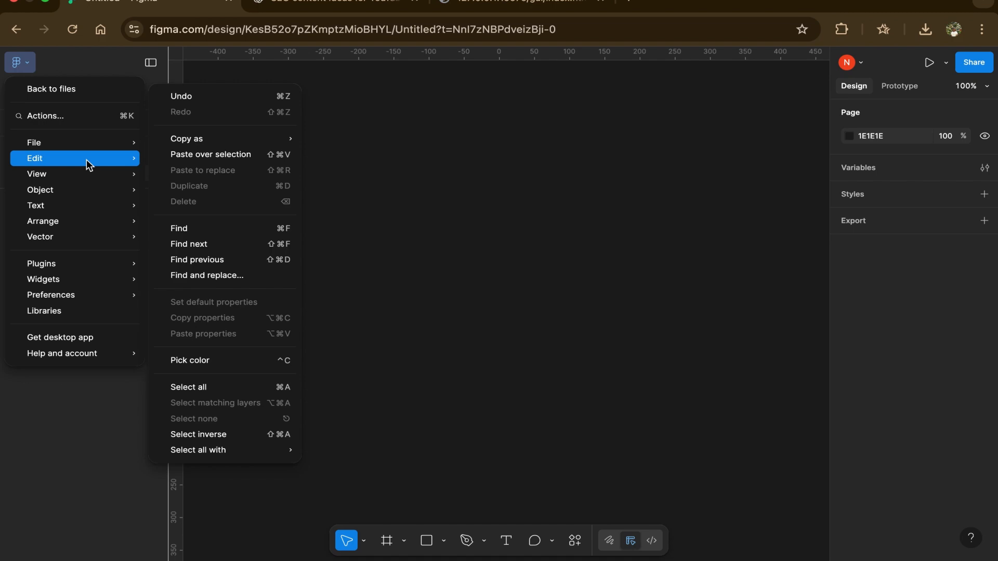
pyautogui.moveTo(88, 179)
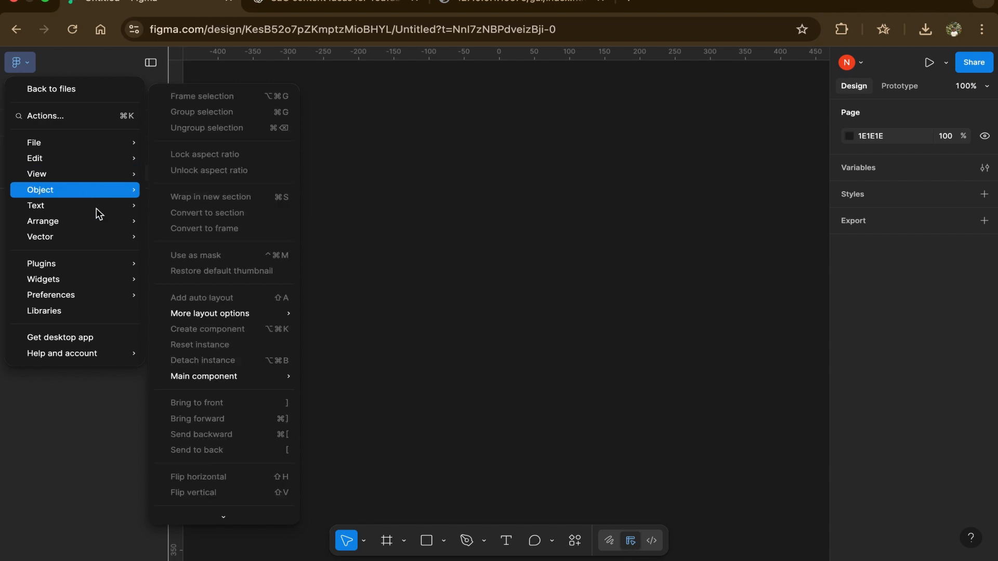
pyautogui.moveTo(102, 270)
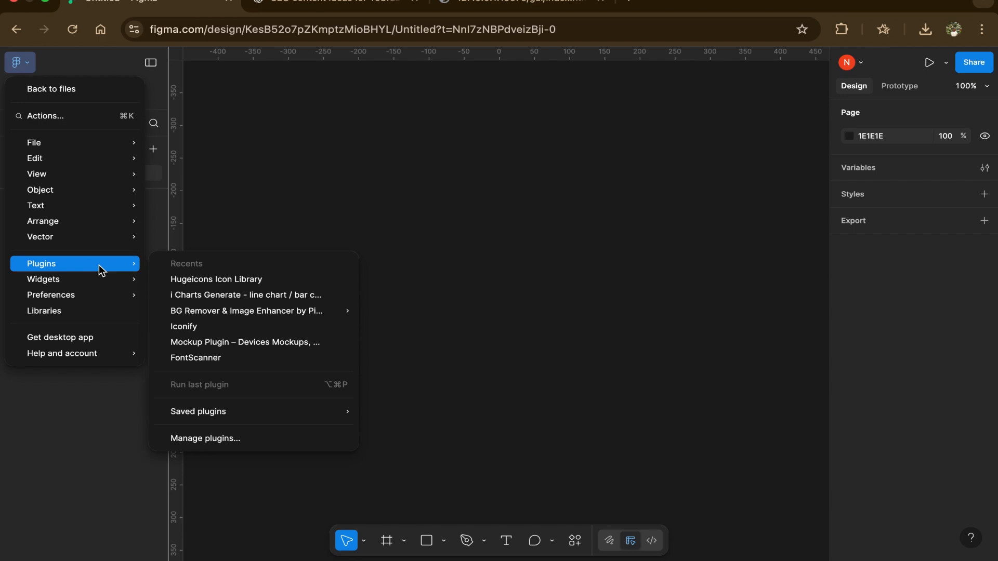
pyautogui.click(106, 59)
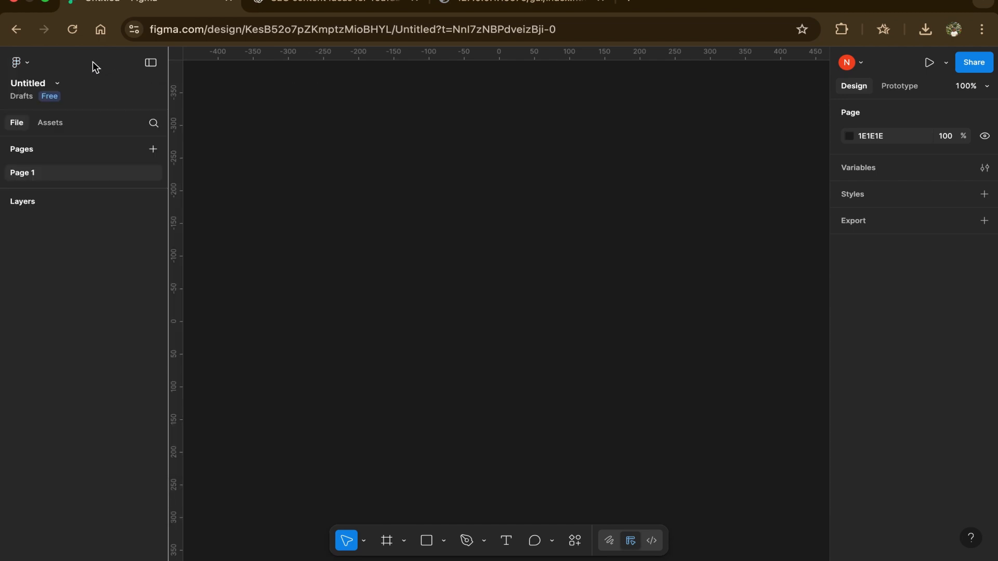
# Rename the untitled design file as "Figma Tuturial"
pyautogui.click(29, 82)
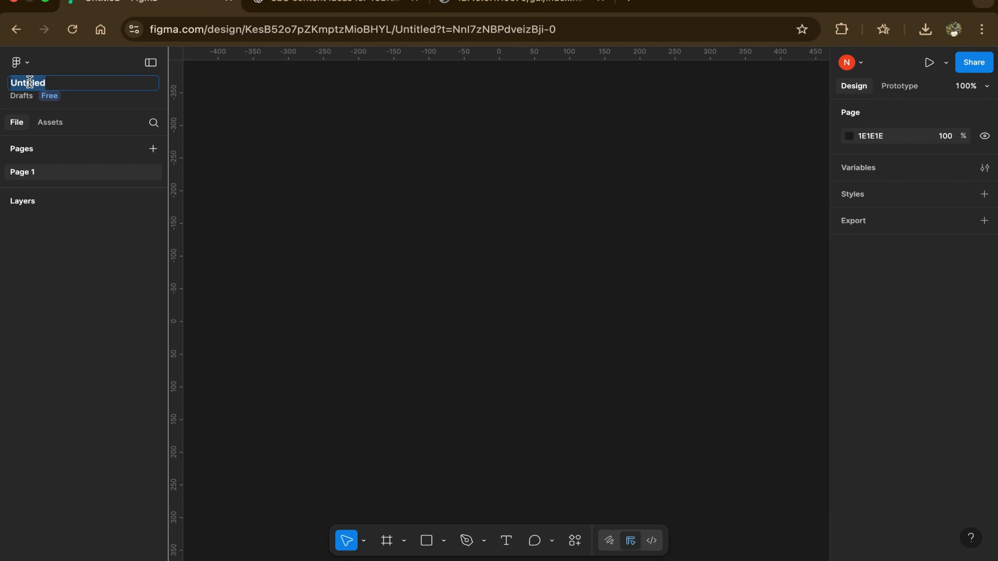
pyautogui.write('Figma Tuturial')
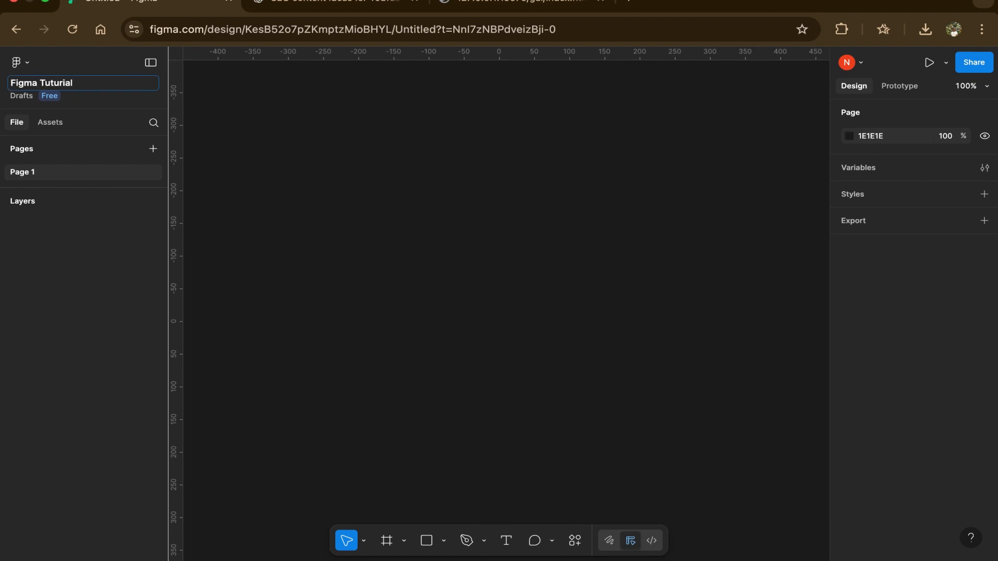
pyautogui.press('Return')
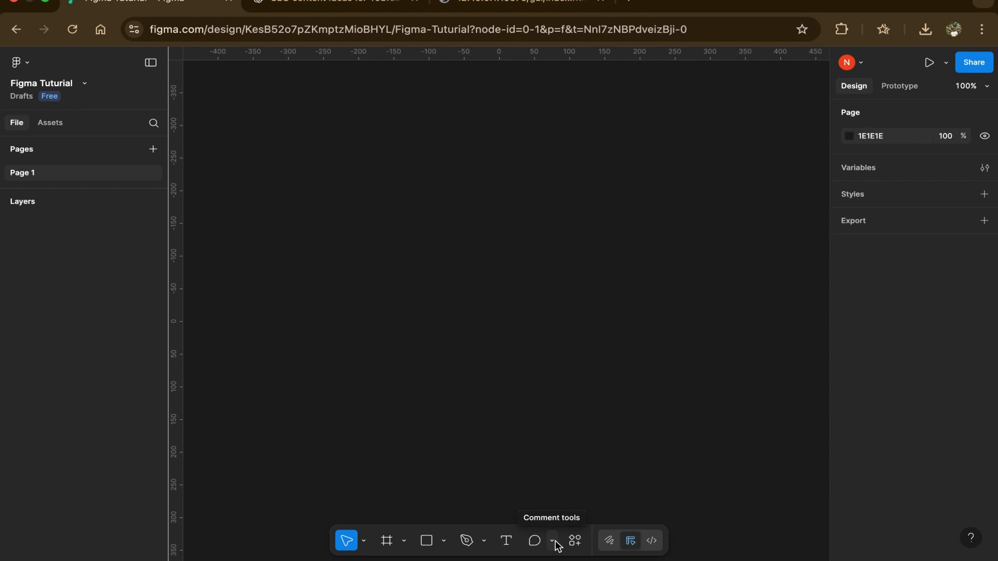
# Examine the available variants of the move, frame, shape, pen and comment tools
pyautogui.click(365, 542)
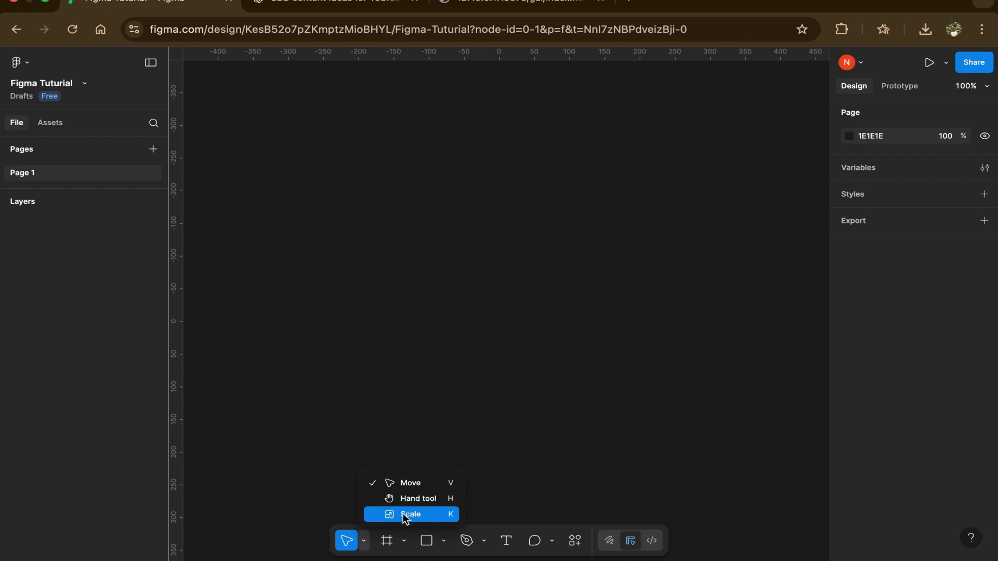
pyautogui.click(381, 442)
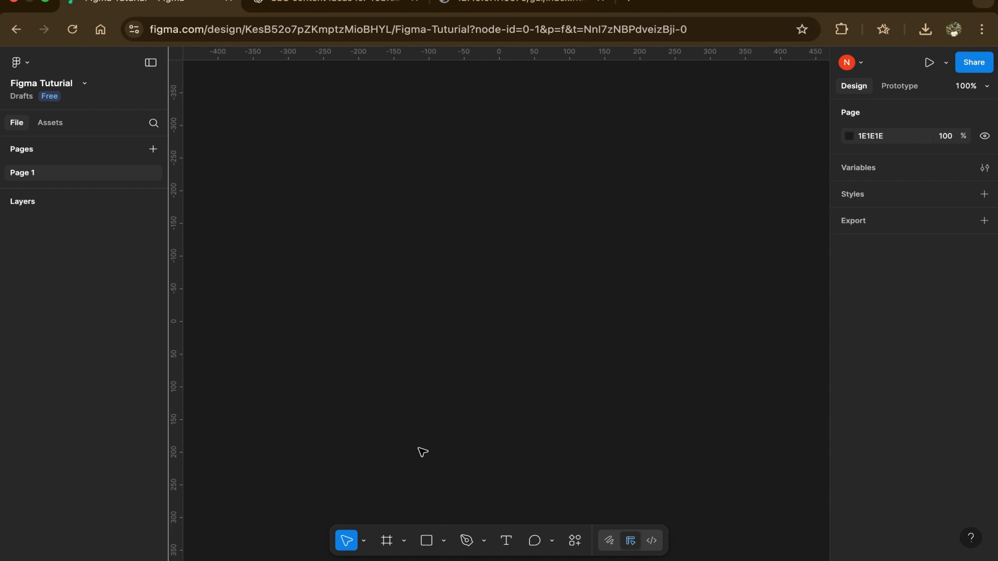
pyautogui.click(404, 540)
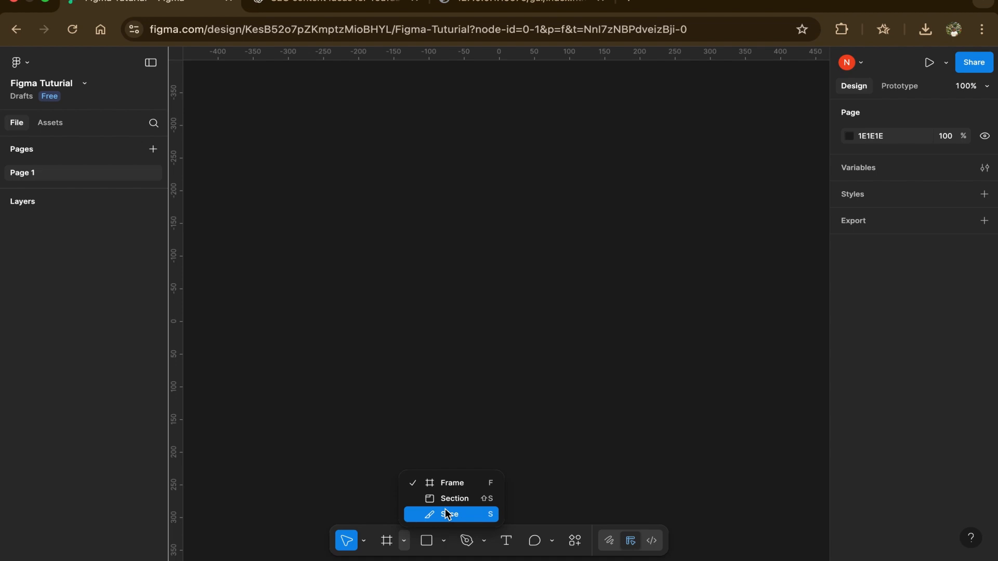
pyautogui.click(430, 454)
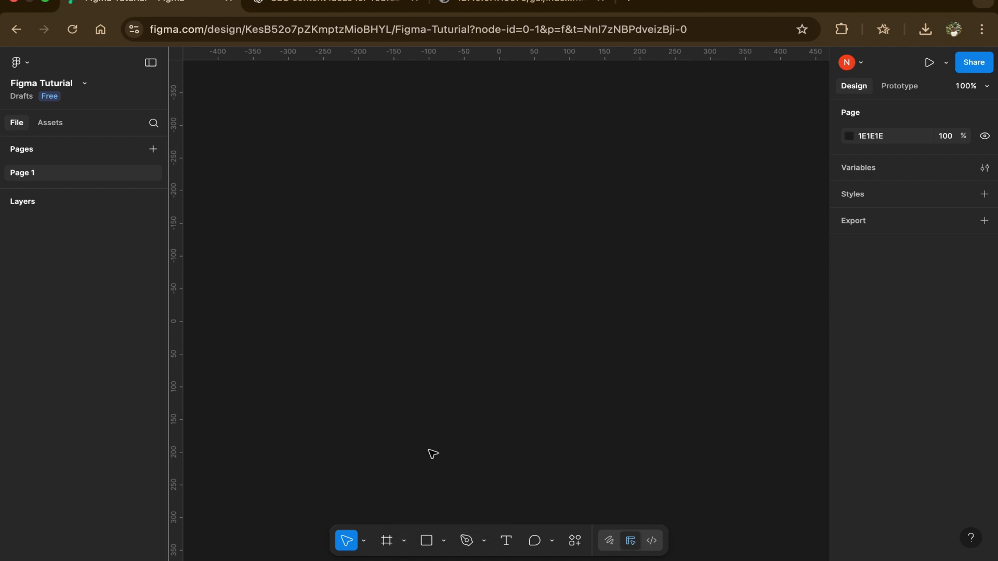
pyautogui.click(448, 540)
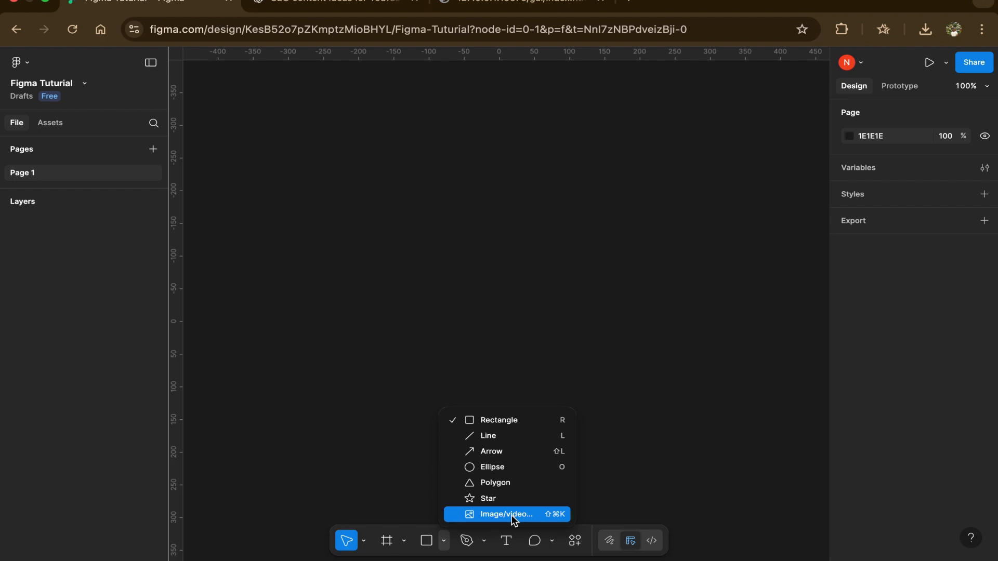
pyautogui.click(478, 551)
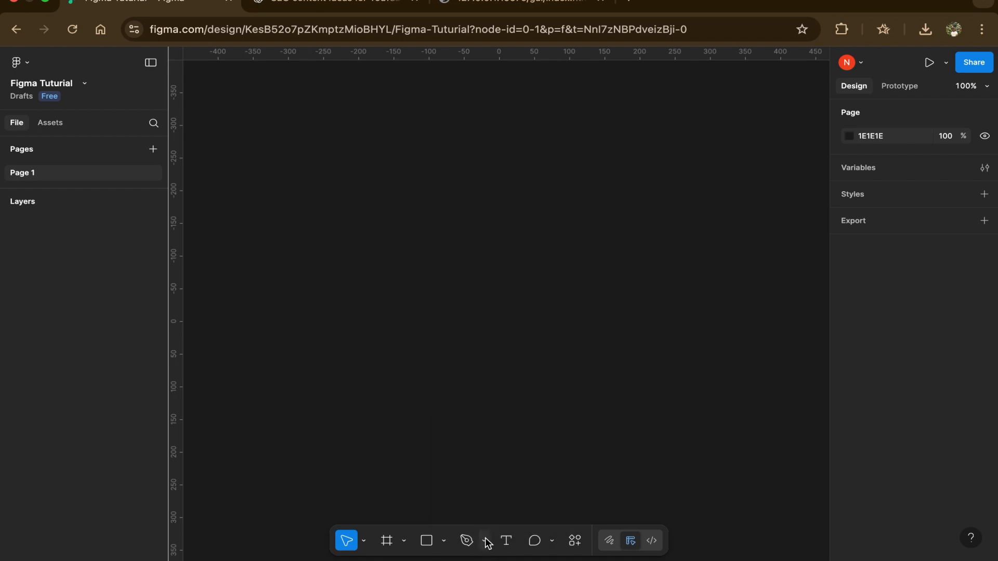
pyautogui.click(486, 541)
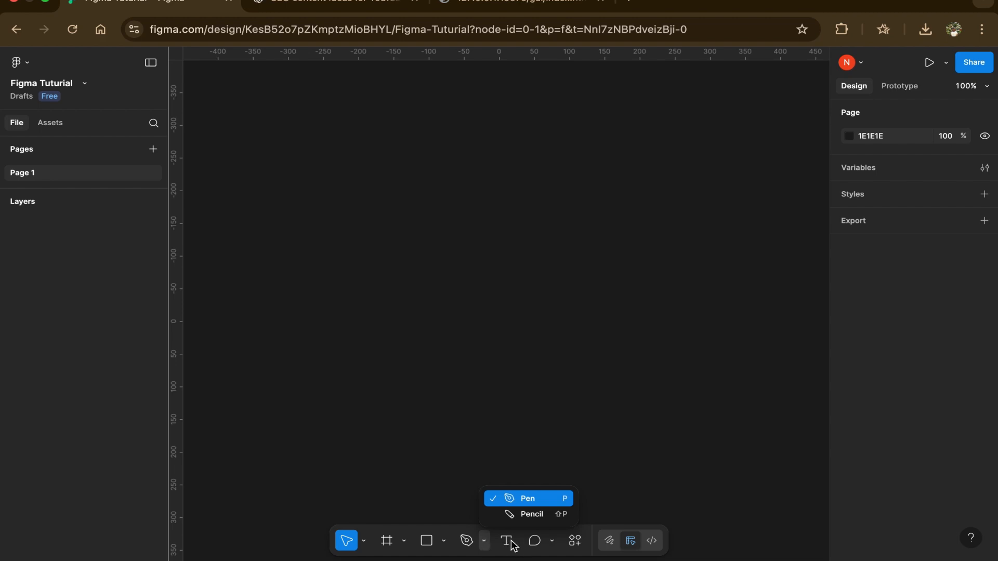
pyautogui.click(511, 542)
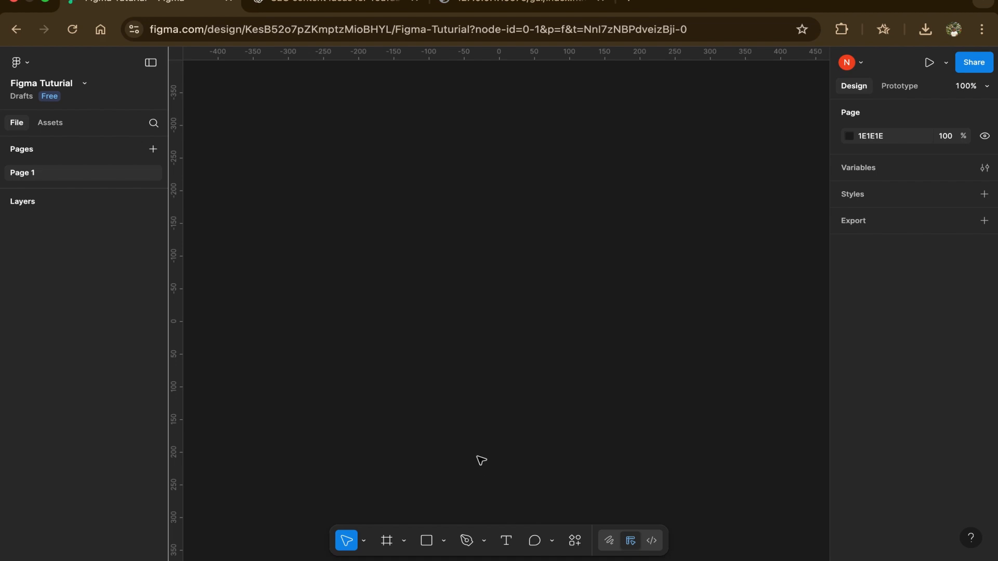
pyautogui.click(554, 542)
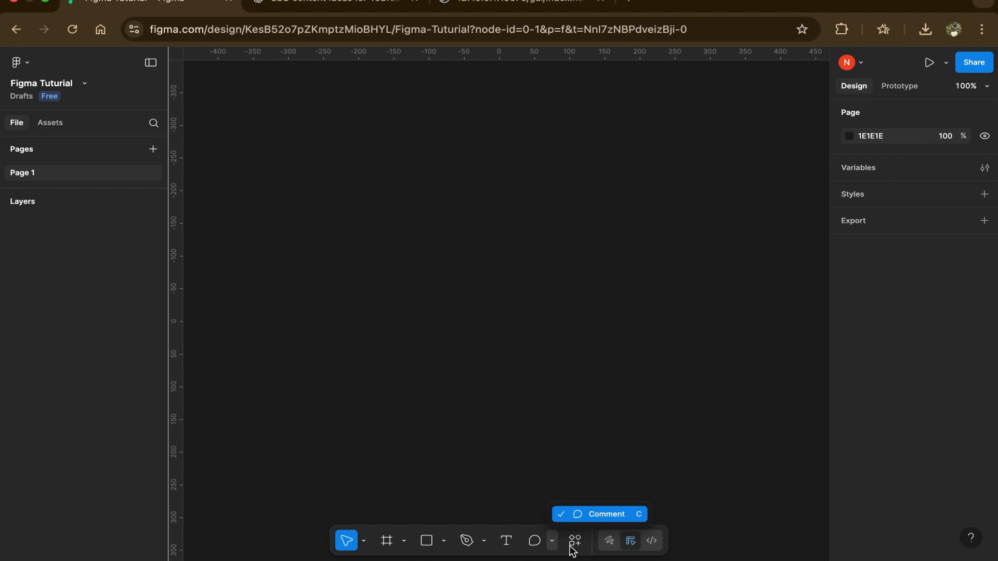
pyautogui.click(570, 547)
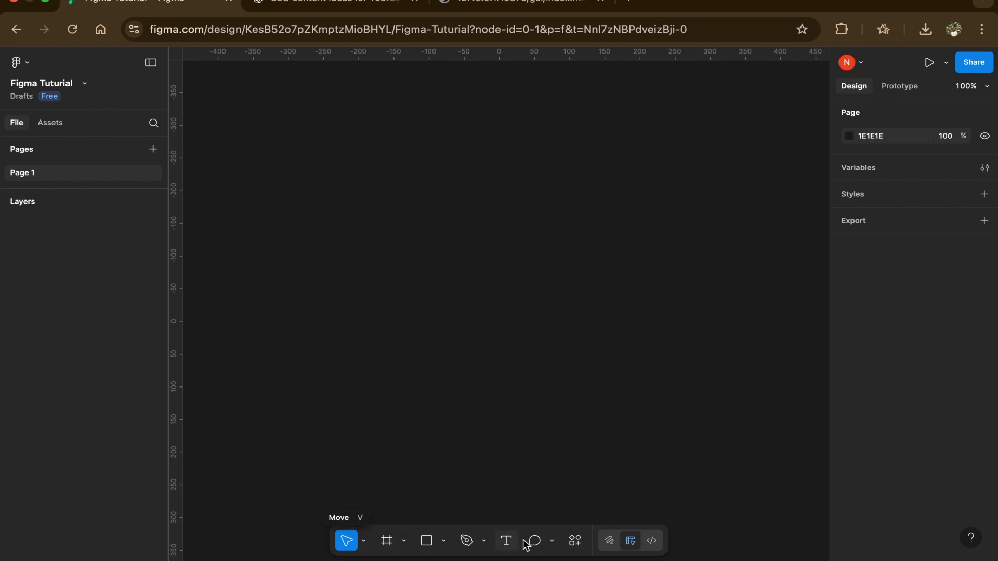
# Look over the available actions and plugins and the drawing tools of Draw mode, ending back in Design mode
pyautogui.click(575, 541)
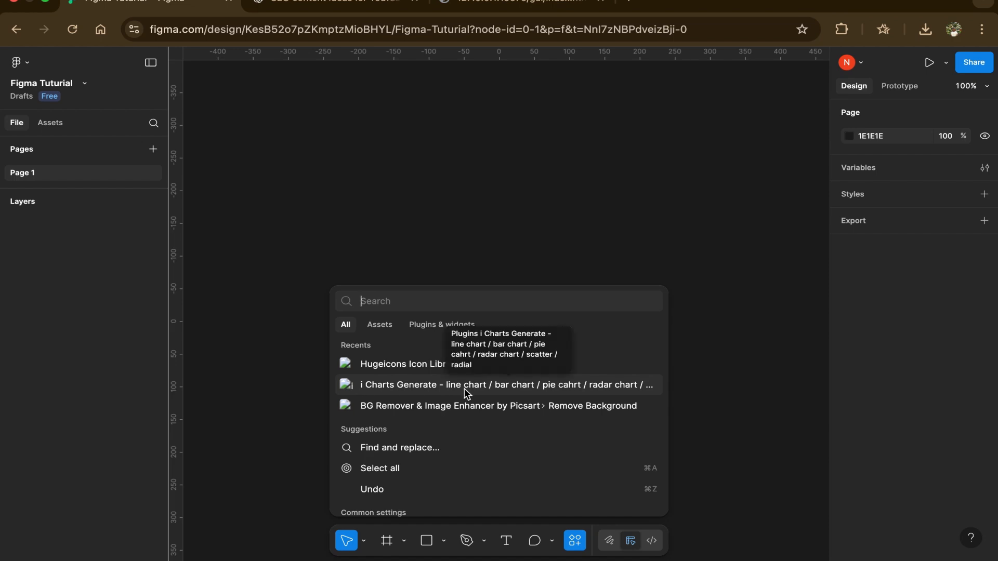
pyautogui.click(27, 67)
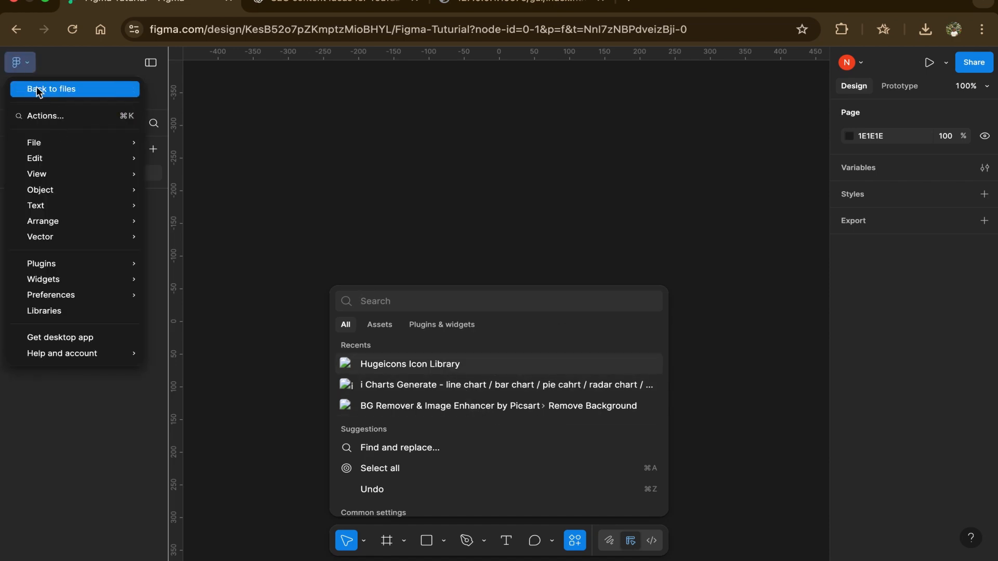
pyautogui.click(522, 268)
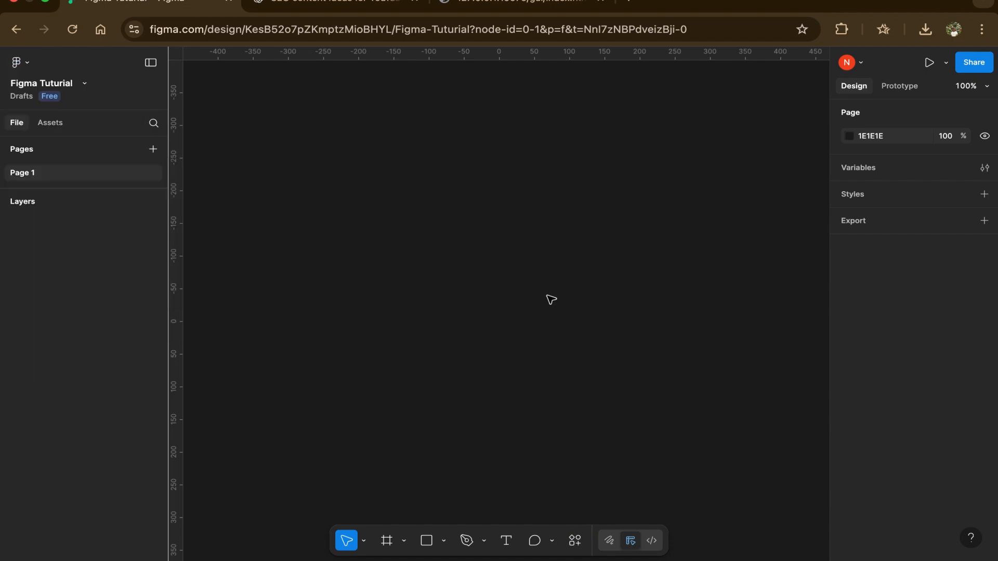
pyautogui.click(612, 543)
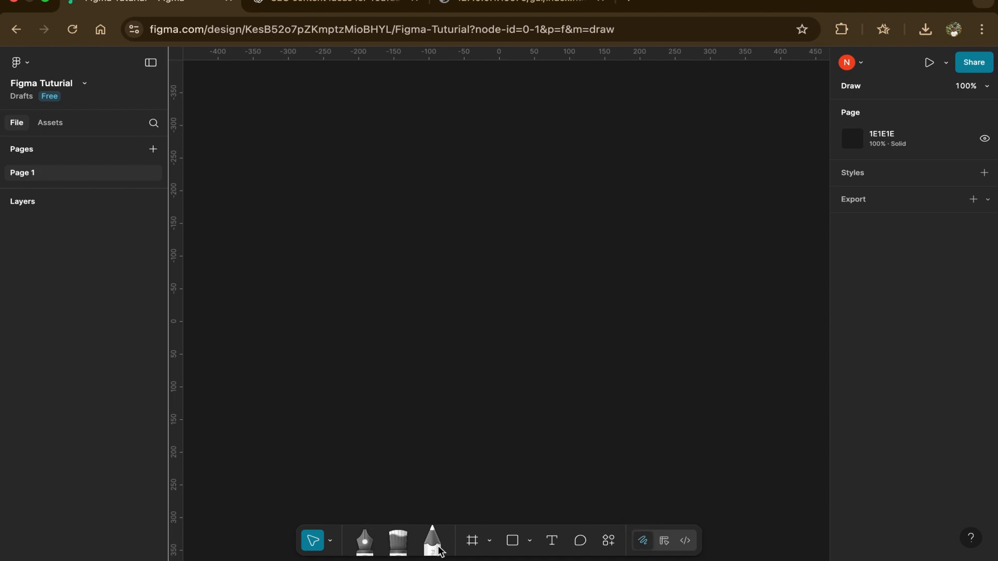
pyautogui.click(665, 542)
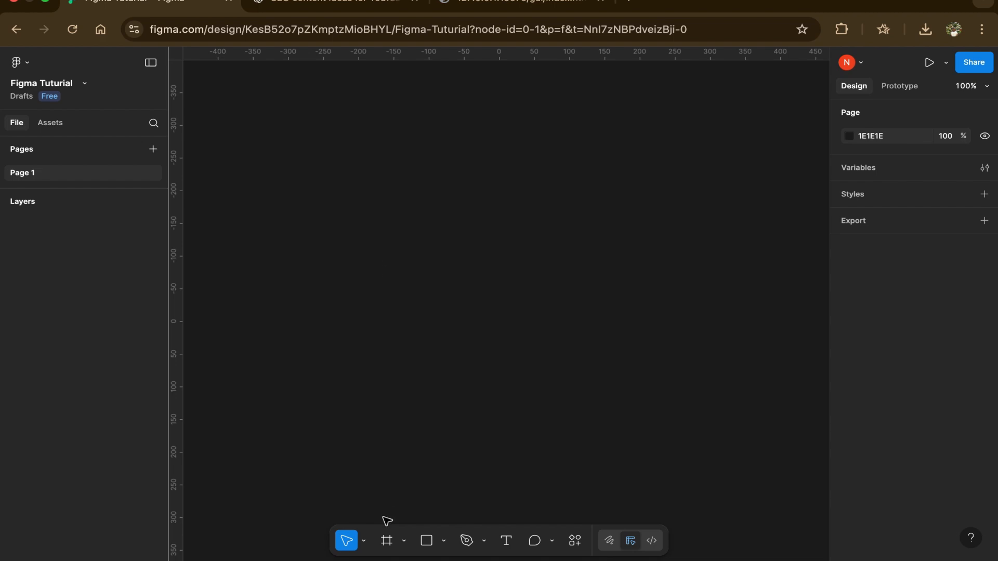
# Add a new frame using the iPhone 16 phone preset (393×852)
pyautogui.click(387, 541)
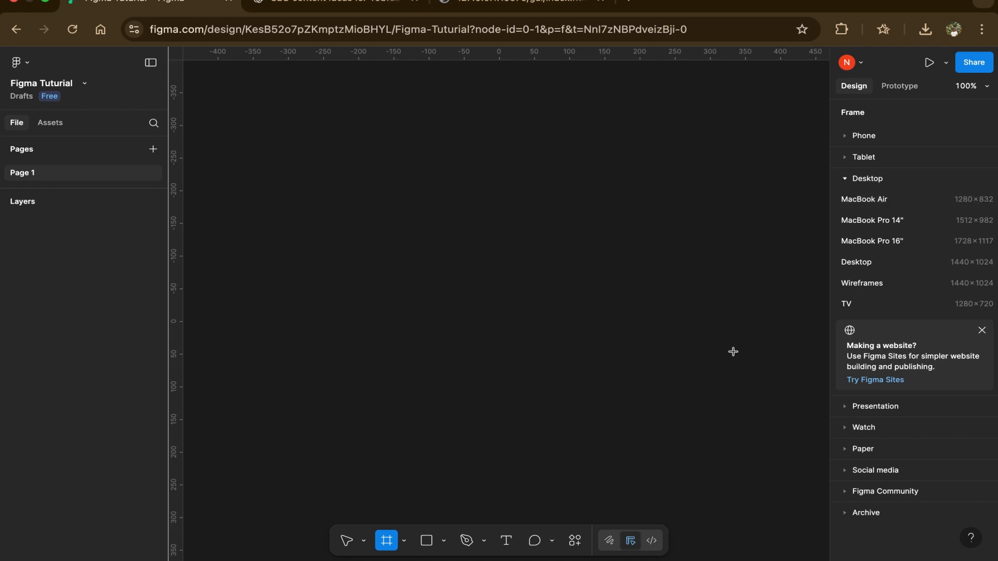
pyautogui.click(845, 179)
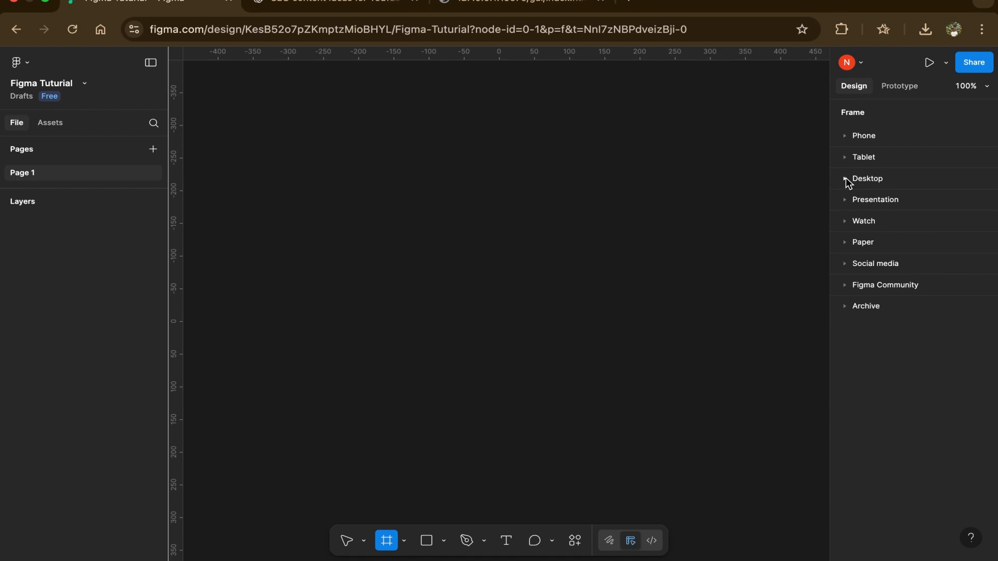
pyautogui.click(845, 135)
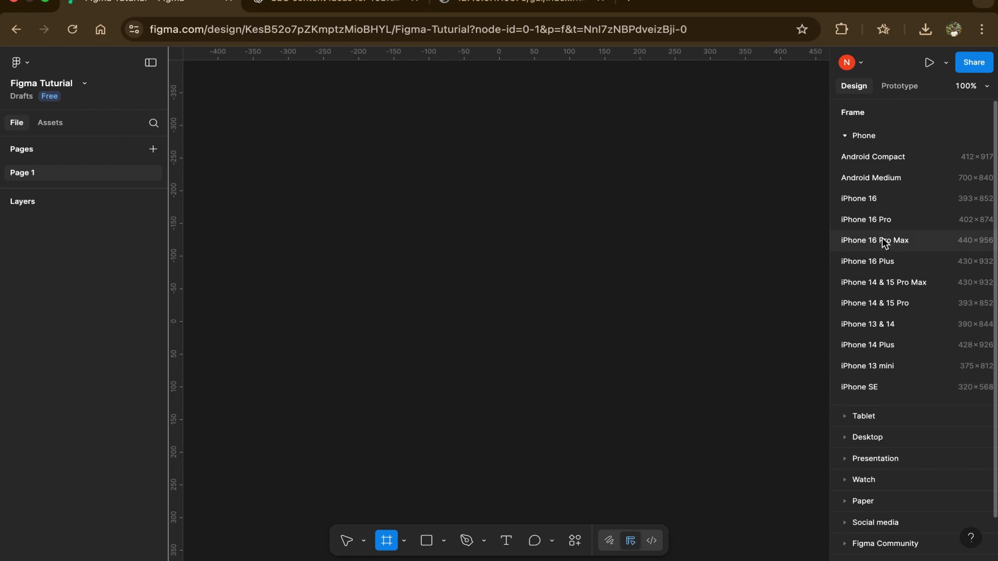
pyautogui.click(873, 200)
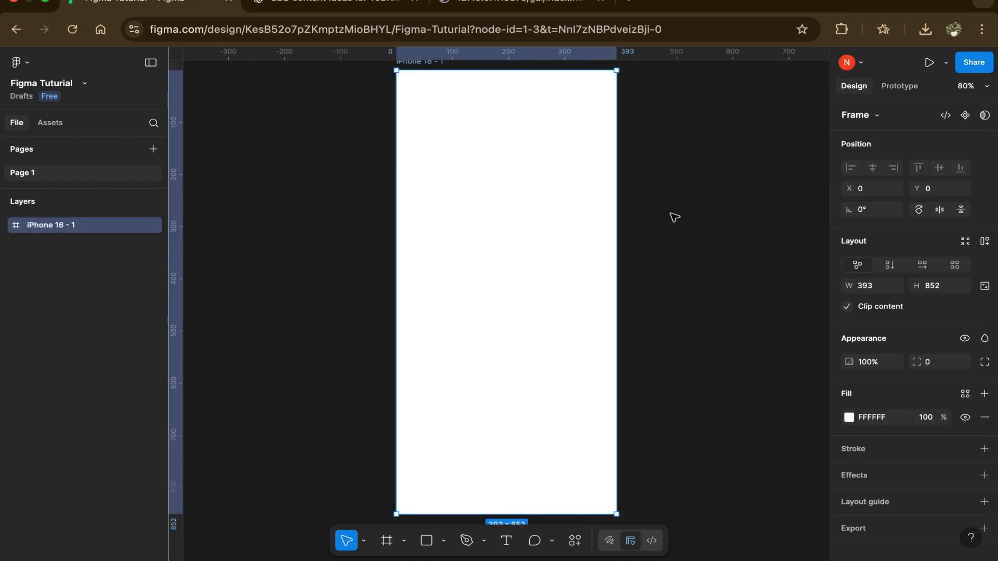
pyautogui.scroll(-3, 674, 218)
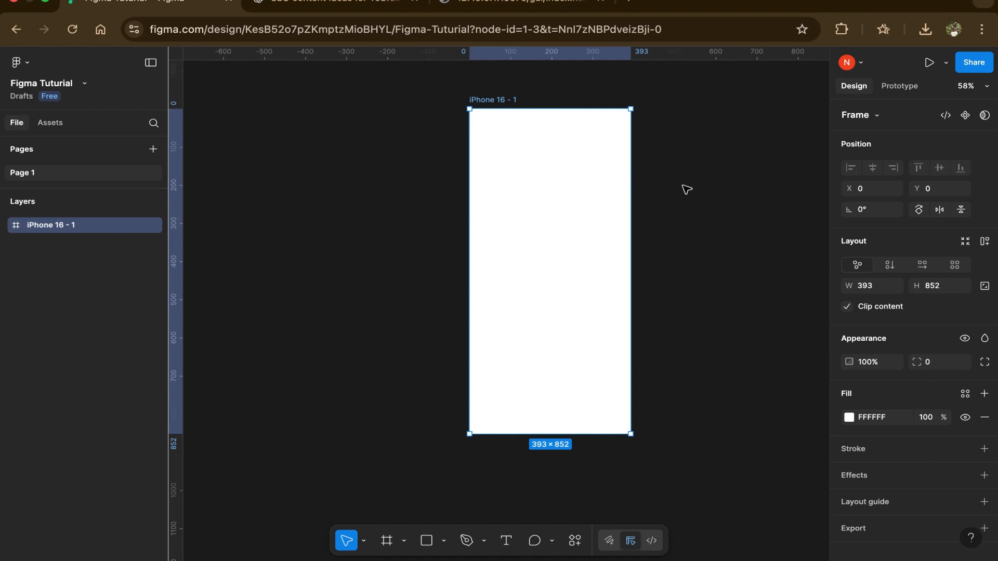
# Rename the iPhone 16 frame as "Login" and deselect it
pyautogui.doubleClick(489, 99)
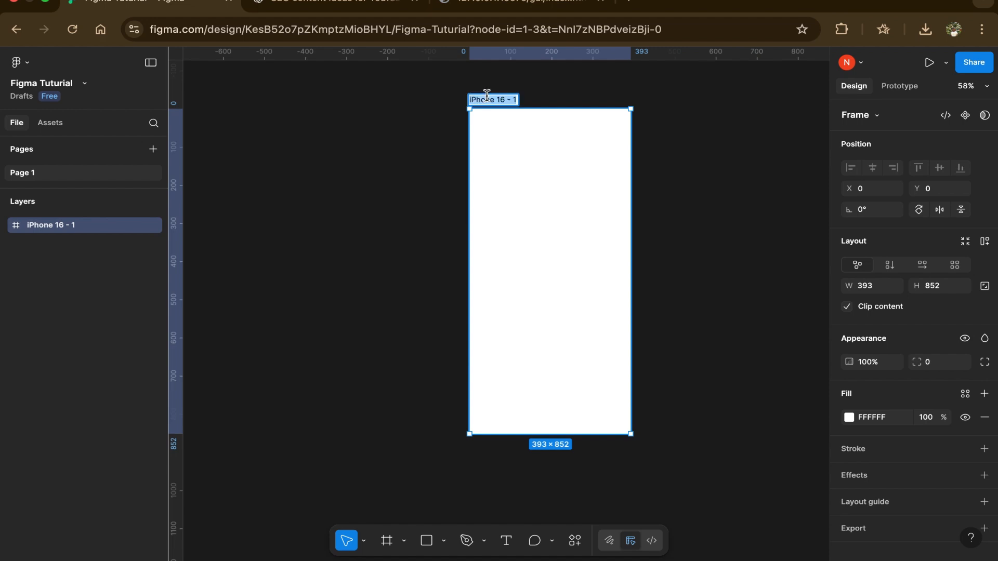
pyautogui.click(545, 88)
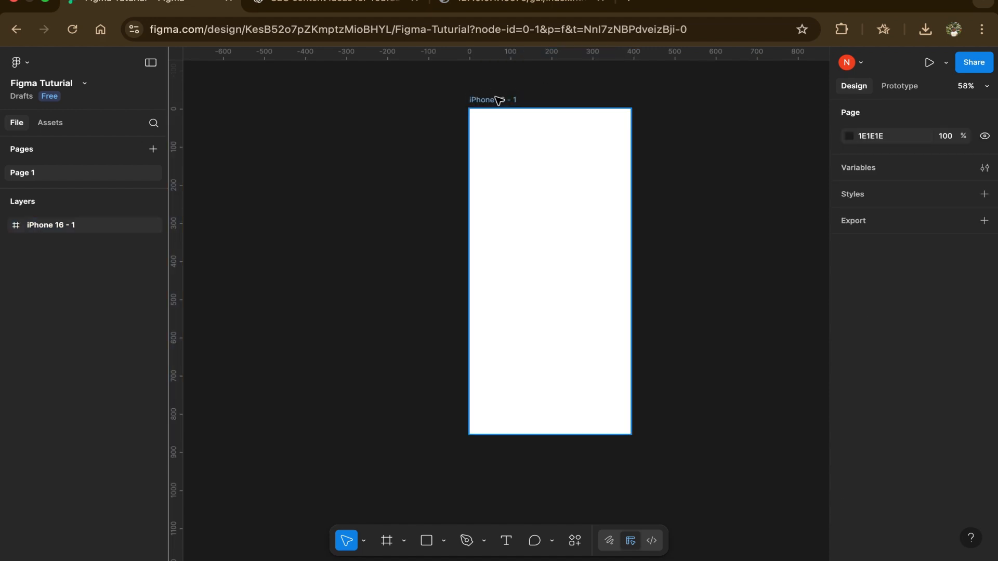
pyautogui.click(488, 99)
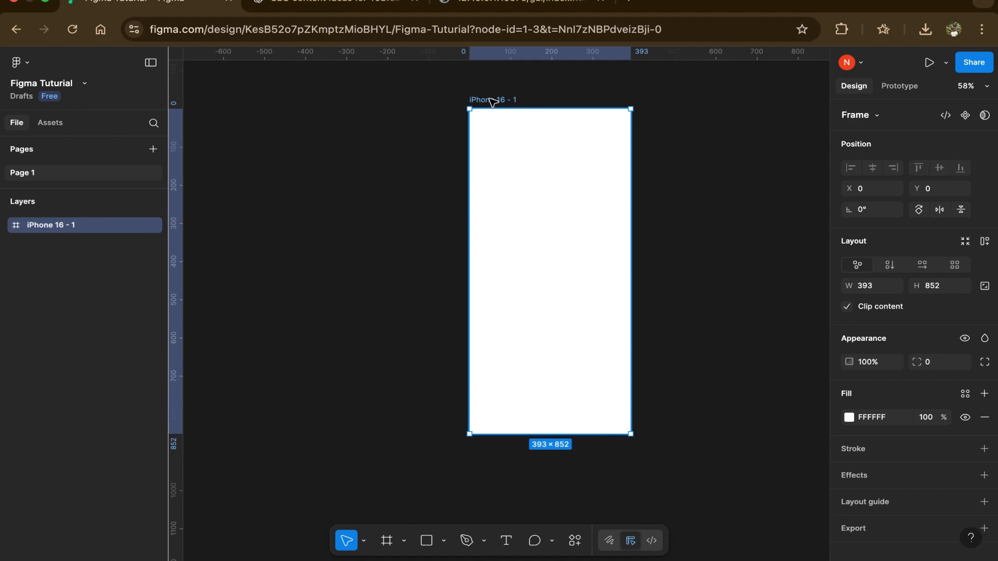
pyautogui.doubleClick(489, 99)
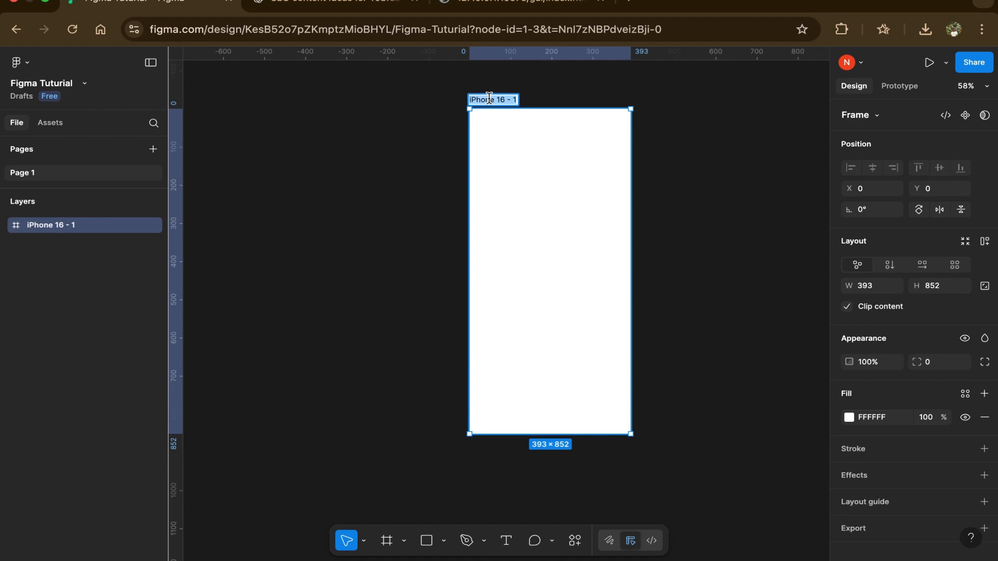
pyautogui.write('Login')
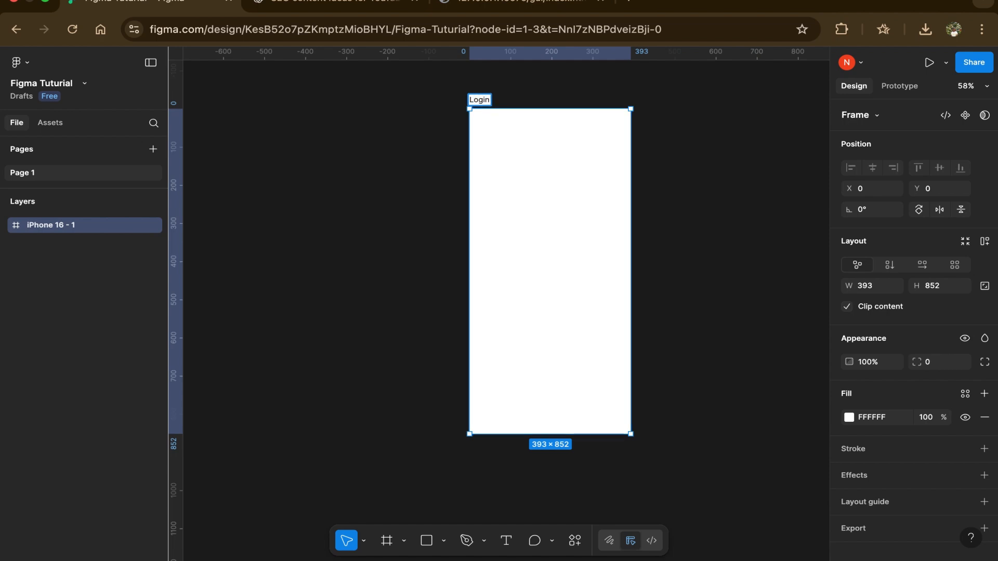
pyautogui.press('Return')
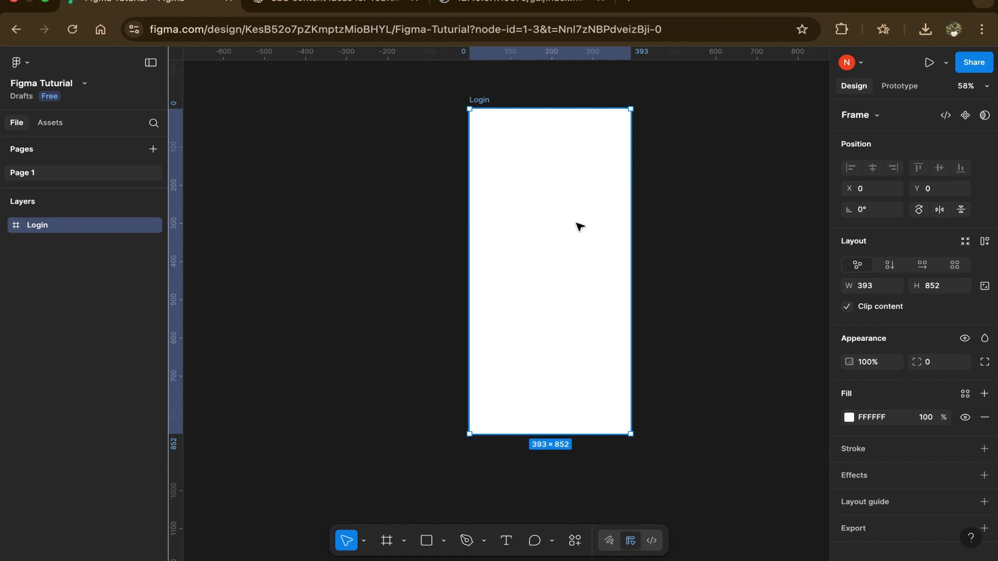
pyautogui.hscroll(1, 580, 227)
pyautogui.scroll(1, 579, 227)
pyautogui.click(428, 115)
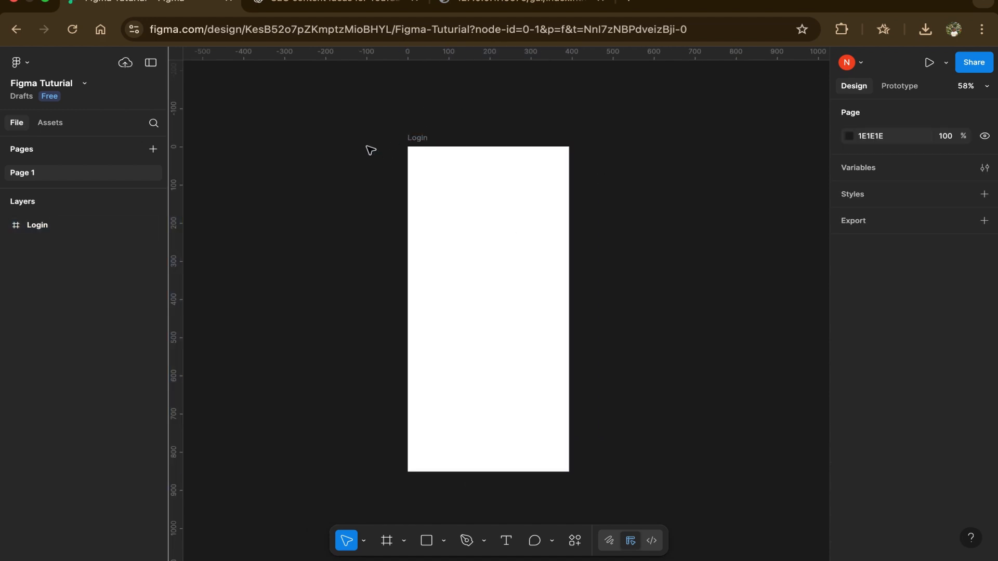
# Try red and green fill colors on the Login frame, then return its fill to white (FFFFFF)
pyautogui.click(419, 139)
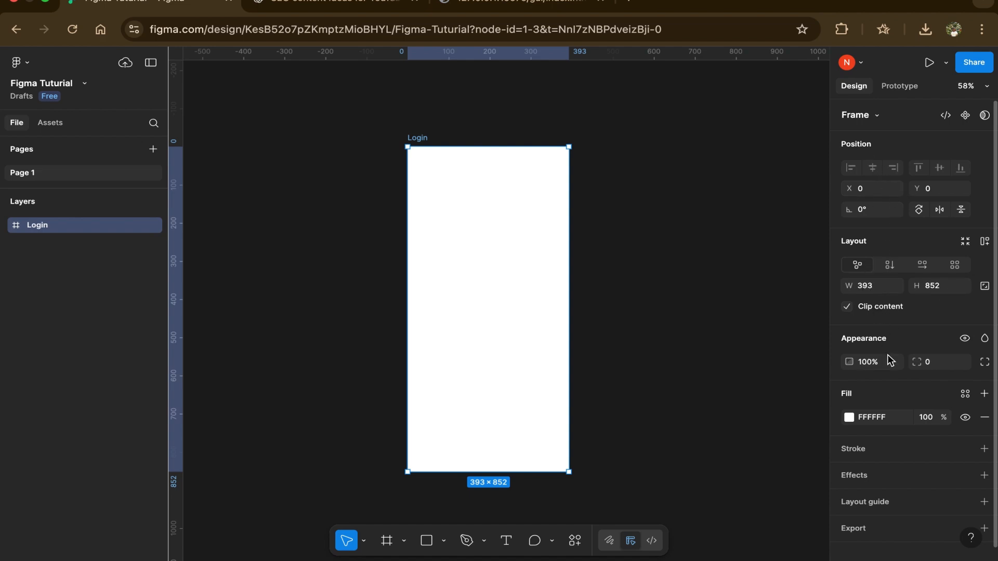
pyautogui.scroll(-1, 887, 356)
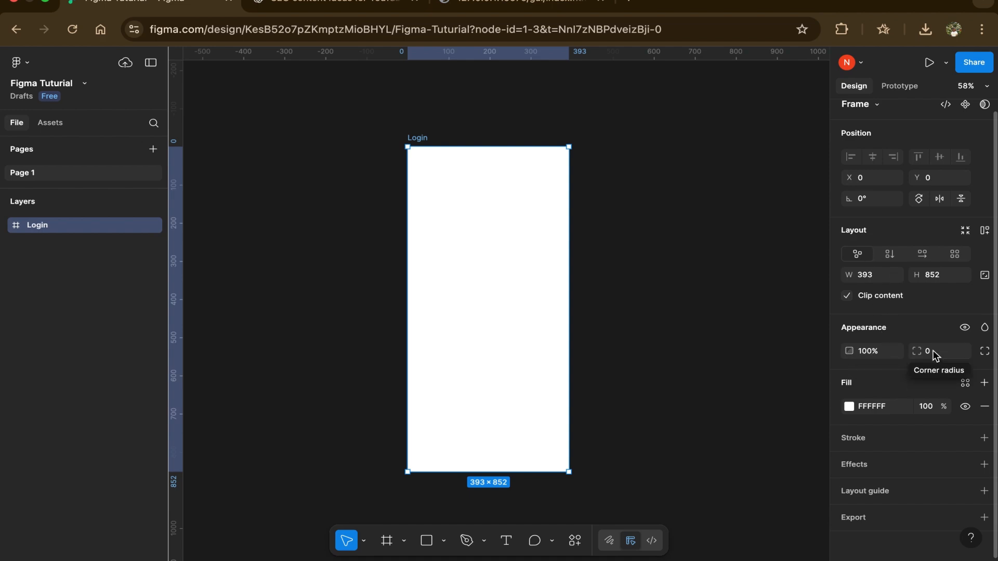
pyautogui.click(849, 407)
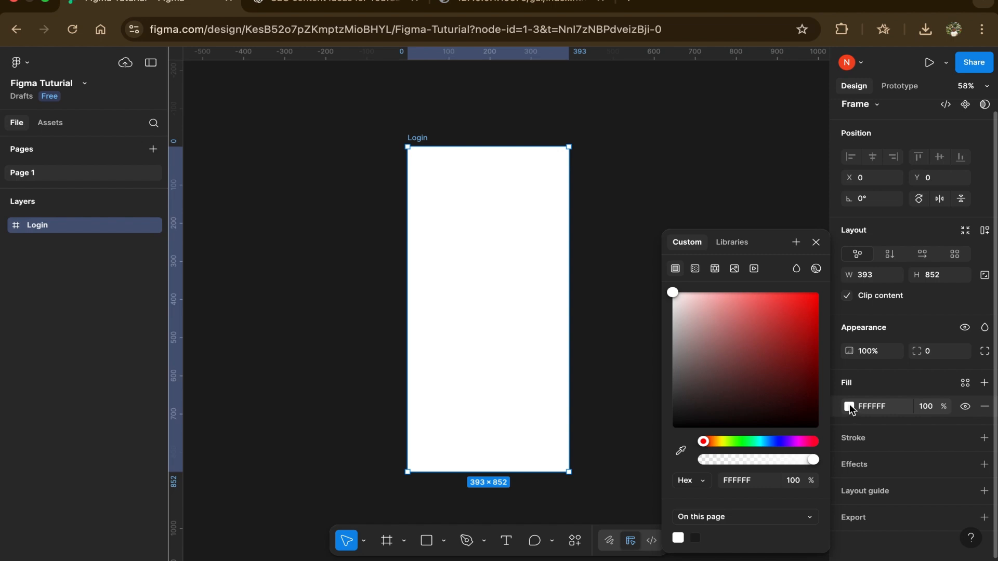
pyautogui.click(767, 327)
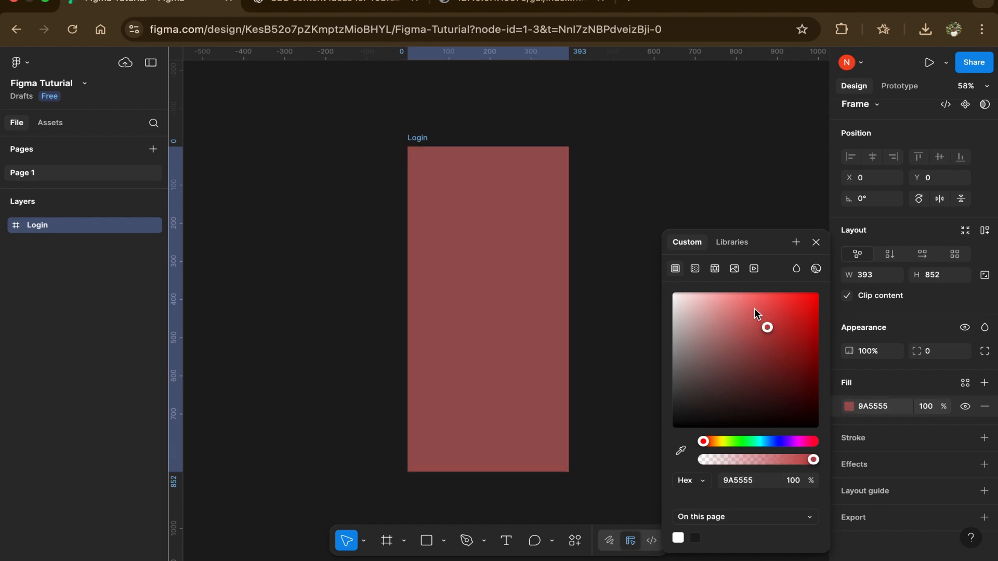
pyautogui.moveTo(754, 309); pyautogui.dragTo(774, 373)
pyautogui.moveTo(756, 441); pyautogui.dragTo(741, 440)
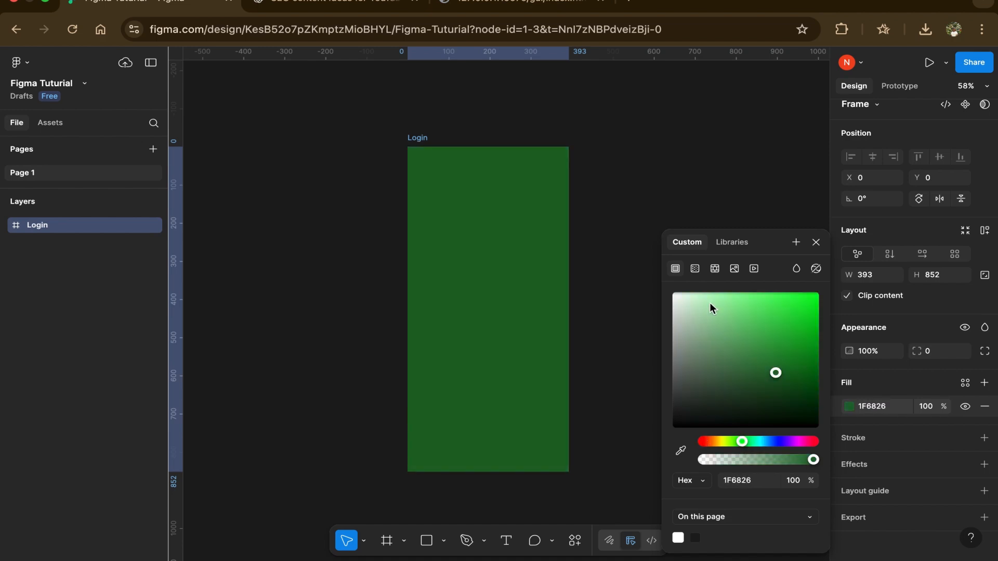
pyautogui.moveTo(687, 307); pyautogui.dragTo(630, 260)
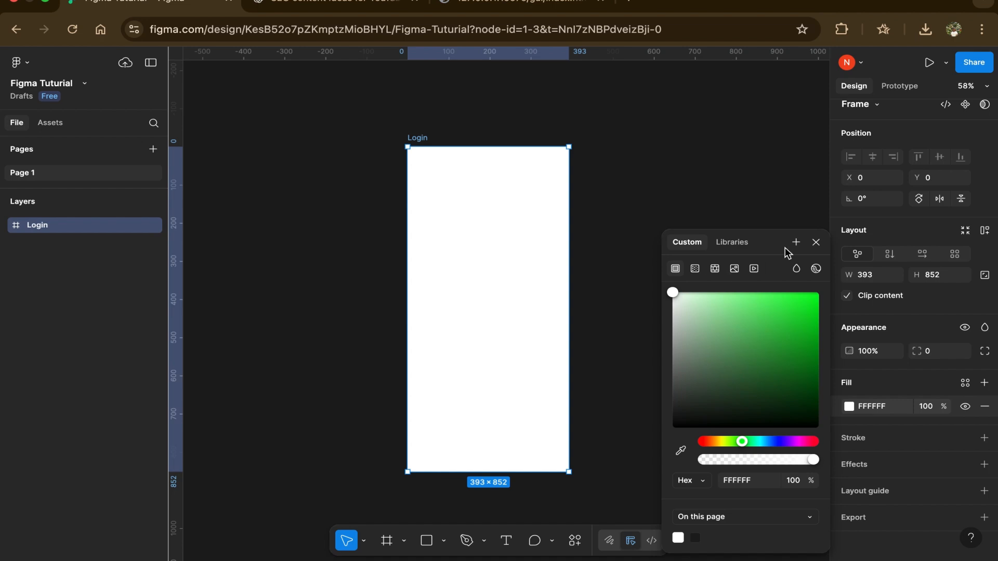
pyautogui.click(816, 242)
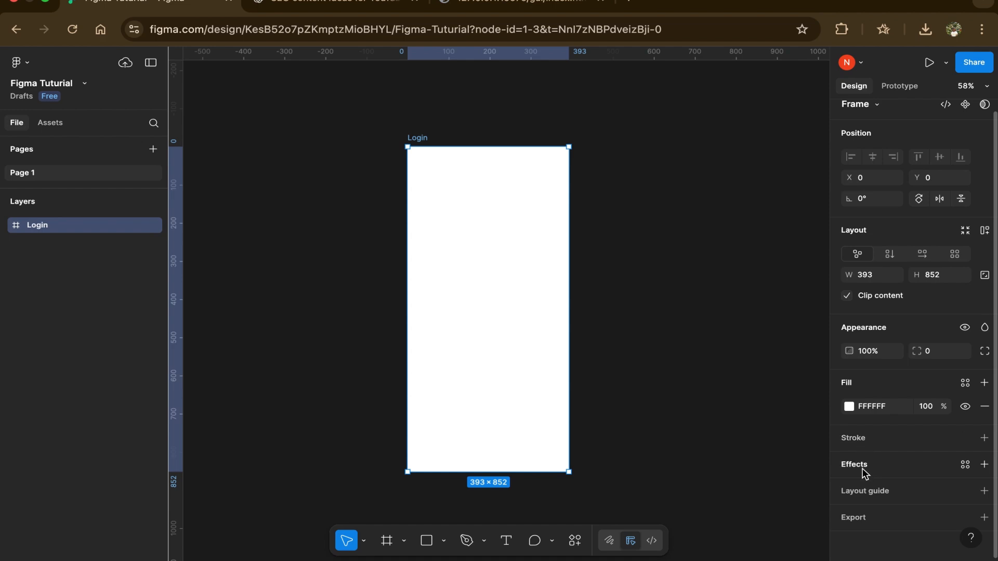
# Try a drop shadow and a texture effect on the Login frame, look over the other effect types, and remove the effect
pyautogui.click(965, 465)
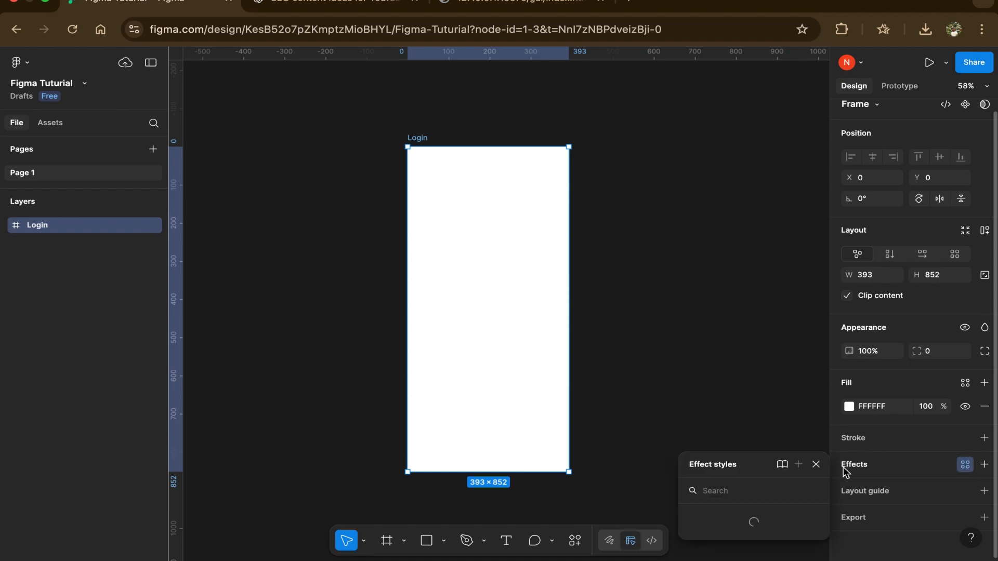
pyautogui.click(897, 463)
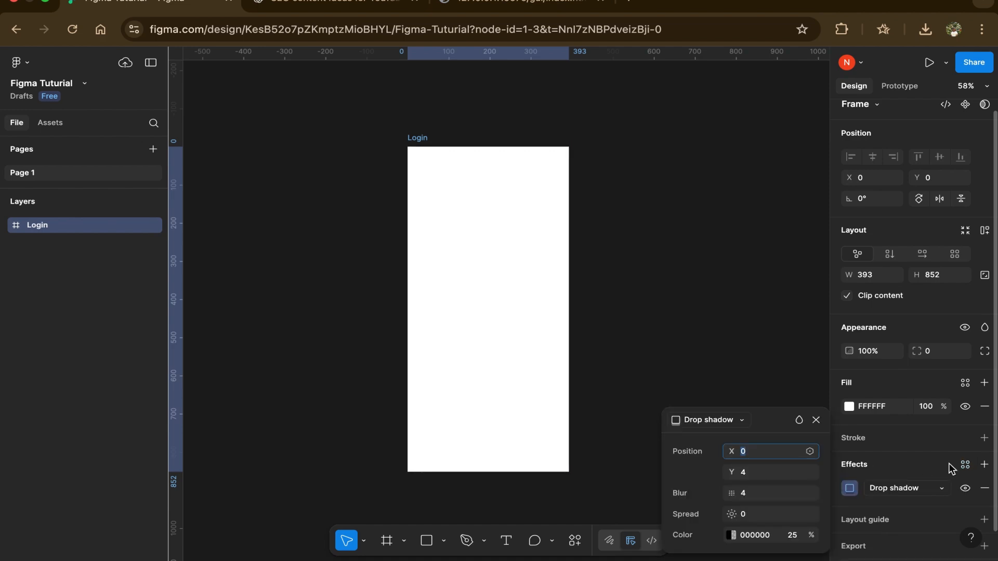
pyautogui.click(731, 422)
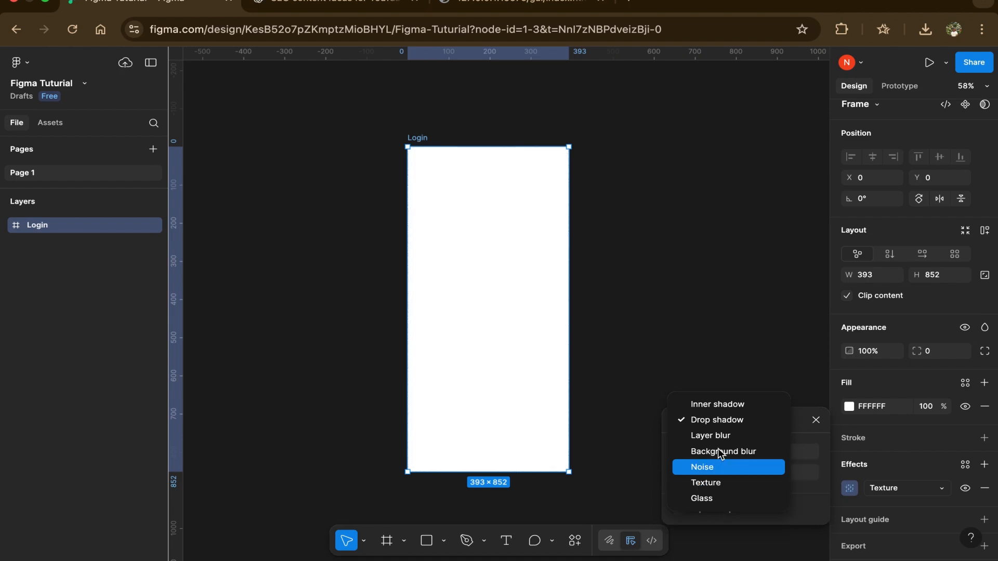
pyautogui.click(816, 420)
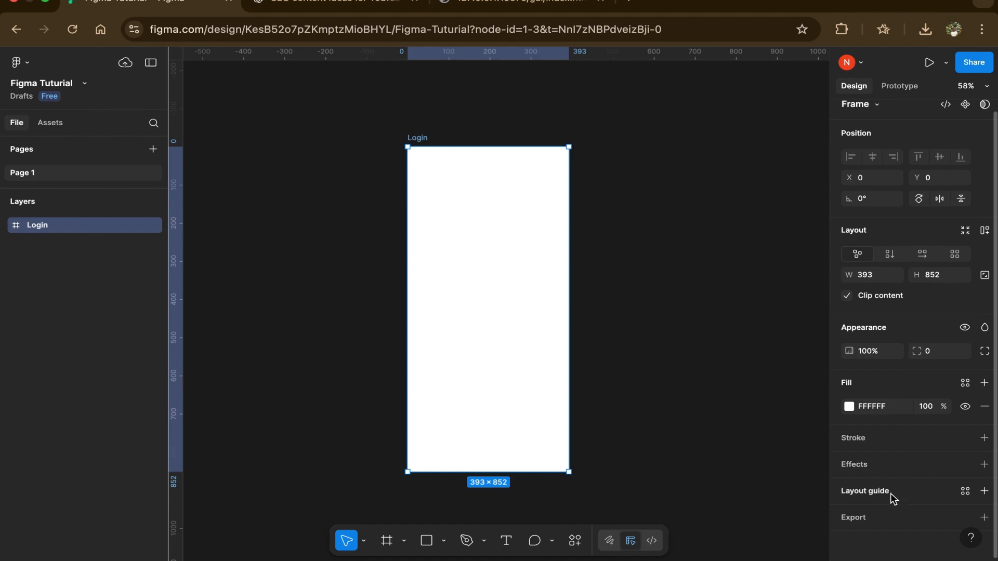
# Try a 10px grid layout guide on the Login frame, view the column and row options, and remove the guide
pyautogui.click(965, 491)
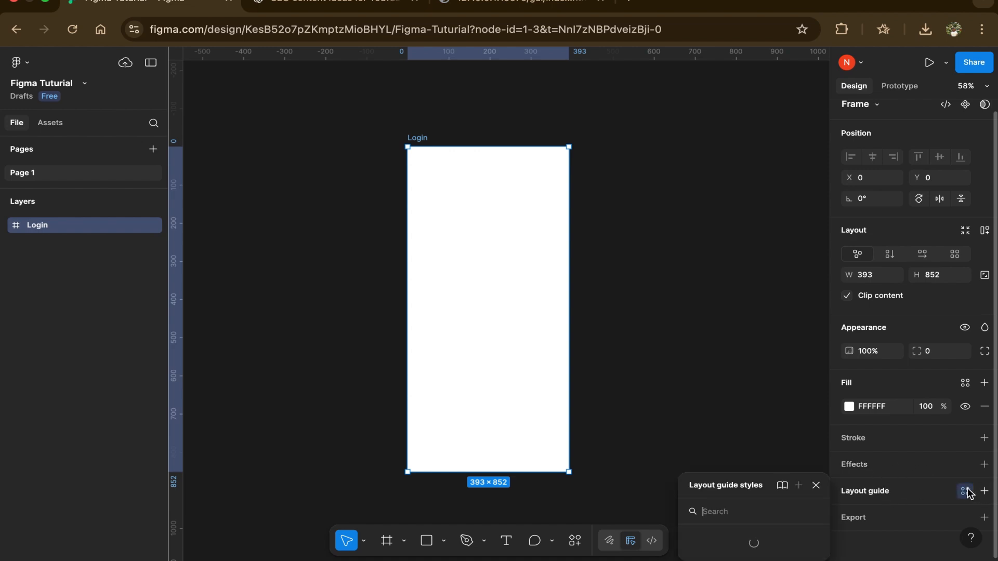
pyautogui.click(921, 491)
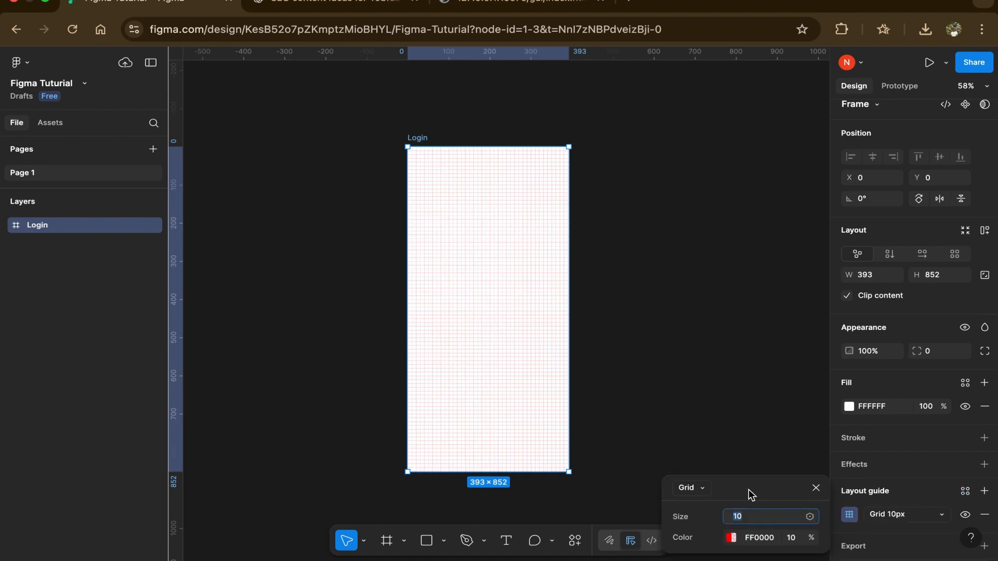
pyautogui.click(701, 490)
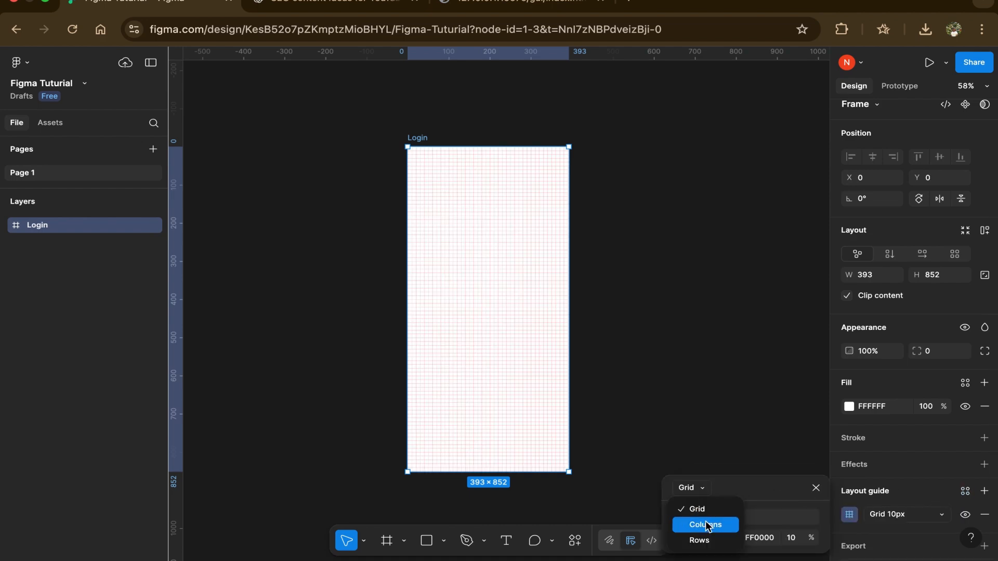
pyautogui.click(815, 489)
pyautogui.click(816, 488)
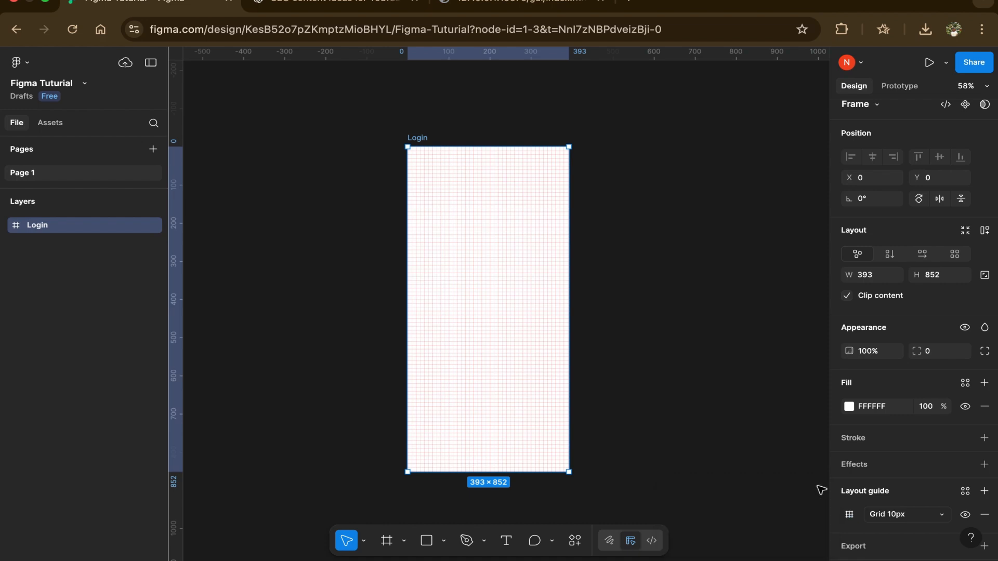
pyautogui.click(984, 514)
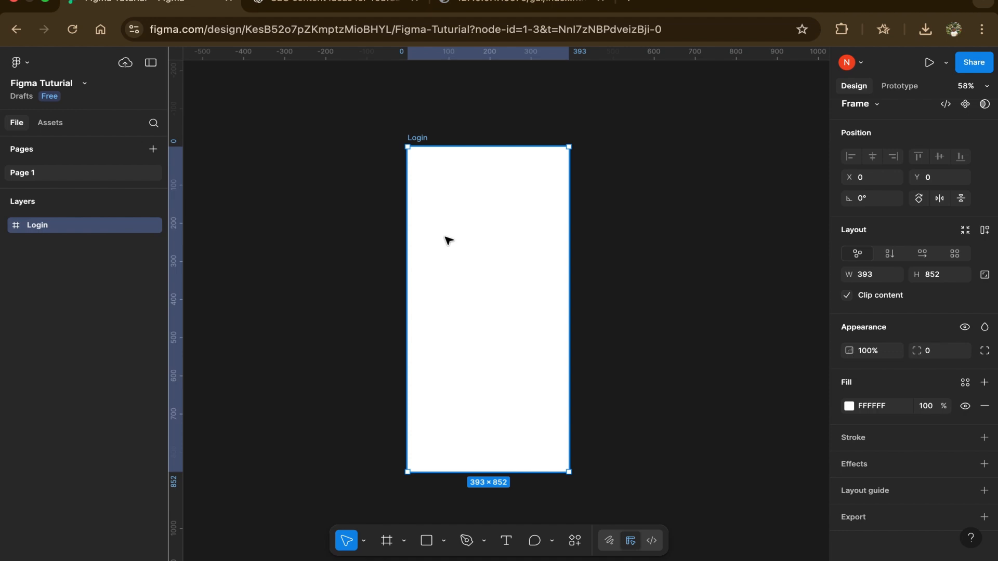
pyautogui.scroll(5, 448, 240)
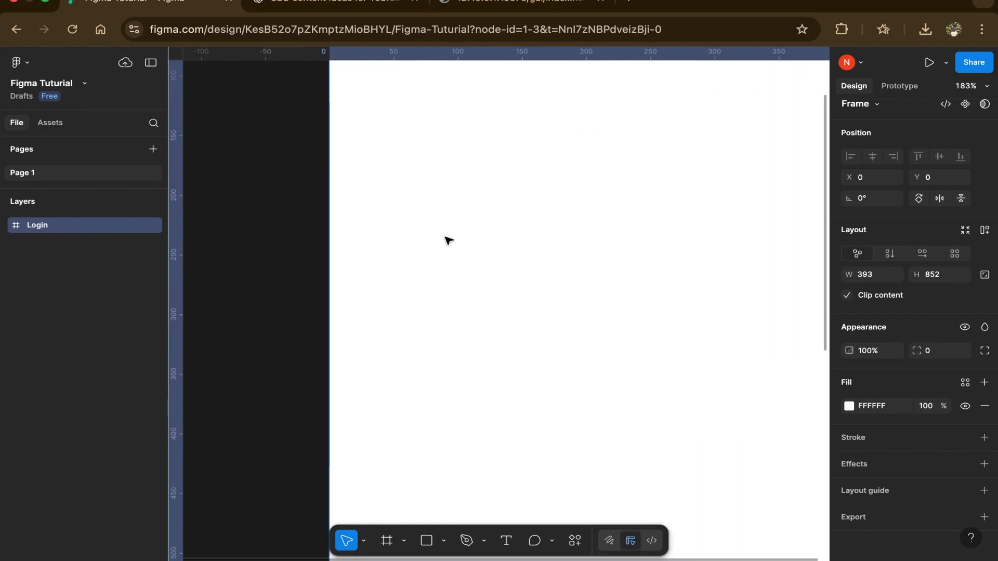
pyautogui.scroll(-4, 448, 240)
pyautogui.scroll(1, 448, 240)
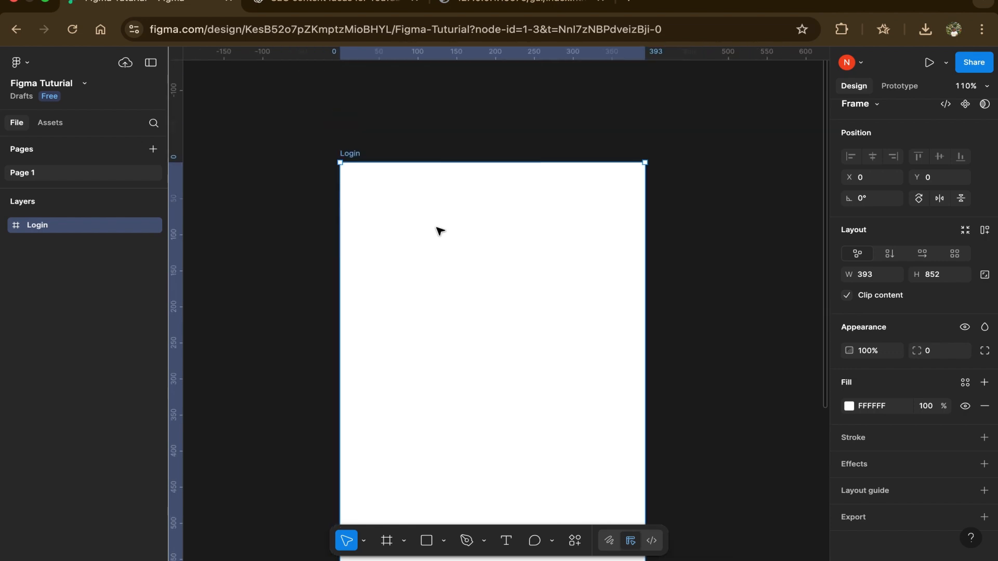
pyautogui.scroll(-2, 461, 312)
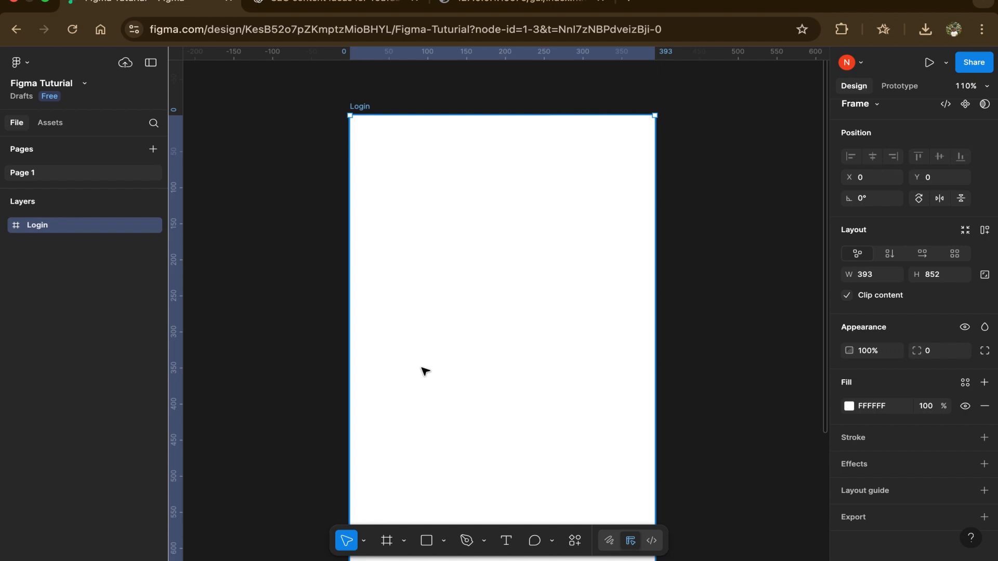
pyautogui.scroll(-5, 468, 391)
pyautogui.hscroll(-1, 467, 392)
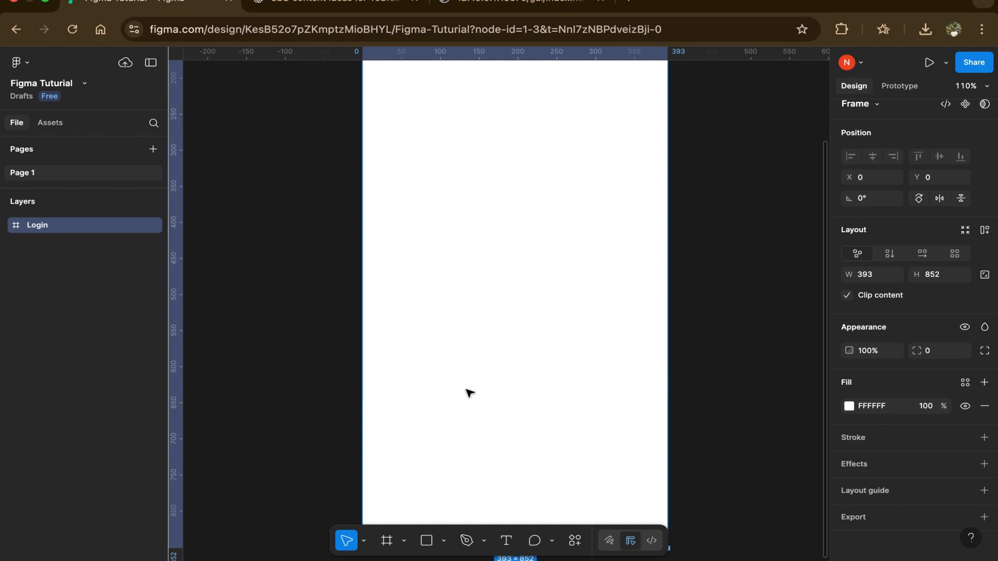
pyautogui.hotkey('shift', '1')
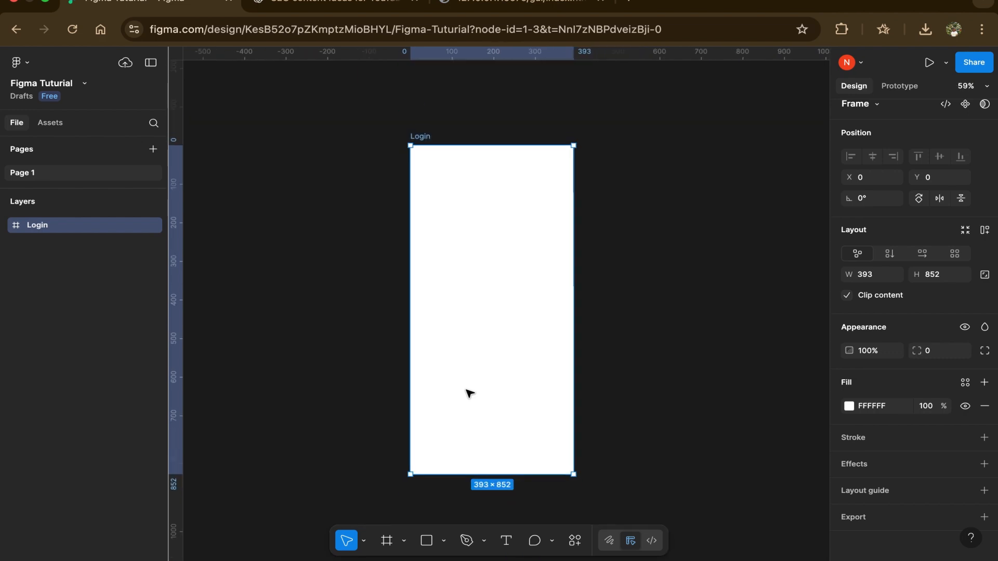
# Draw a rectangle about 295 by 47 across the middle of the Login frame
pyautogui.scroll(5, 476, 291)
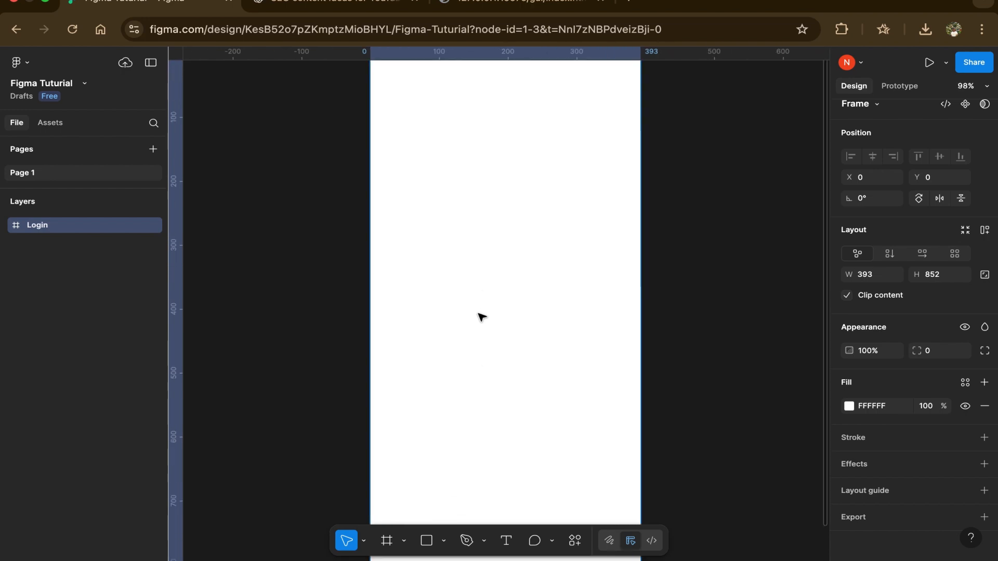
pyautogui.click(425, 543)
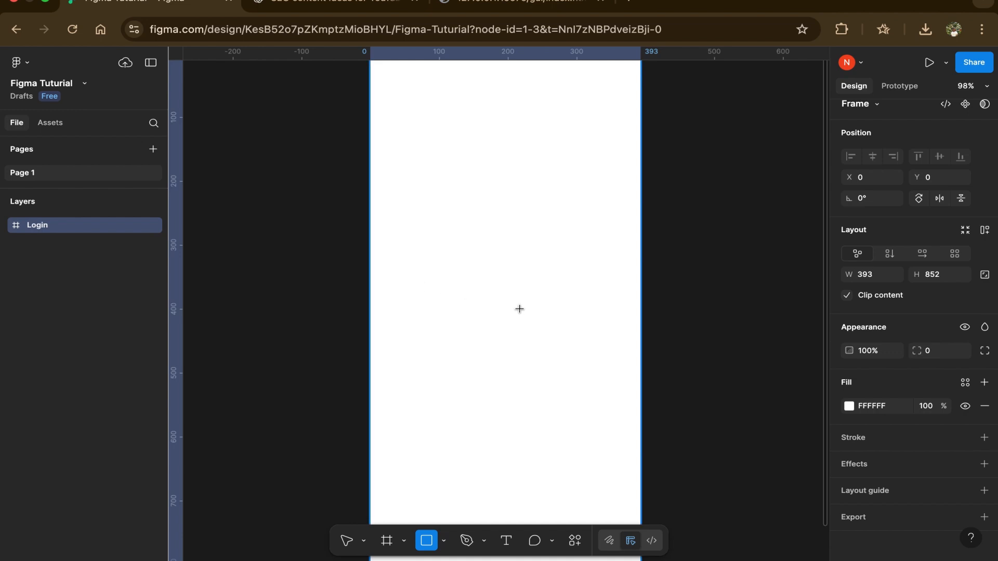
pyautogui.moveTo(413, 285); pyautogui.dragTo(616, 315)
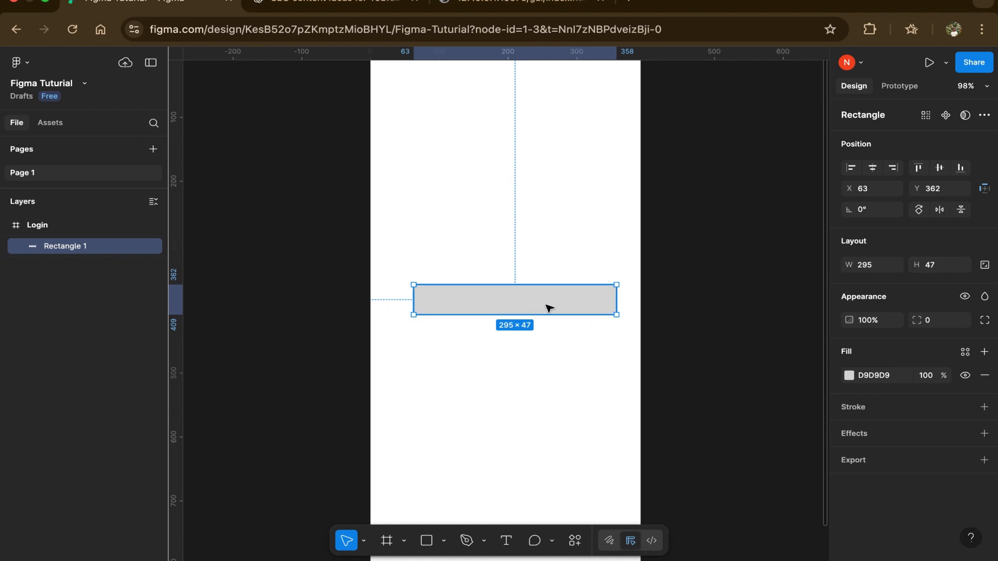
# Center the rectangle horizontally in the Login frame and move it up to about Y 261
pyautogui.moveTo(541, 306); pyautogui.dragTo(546, 314)
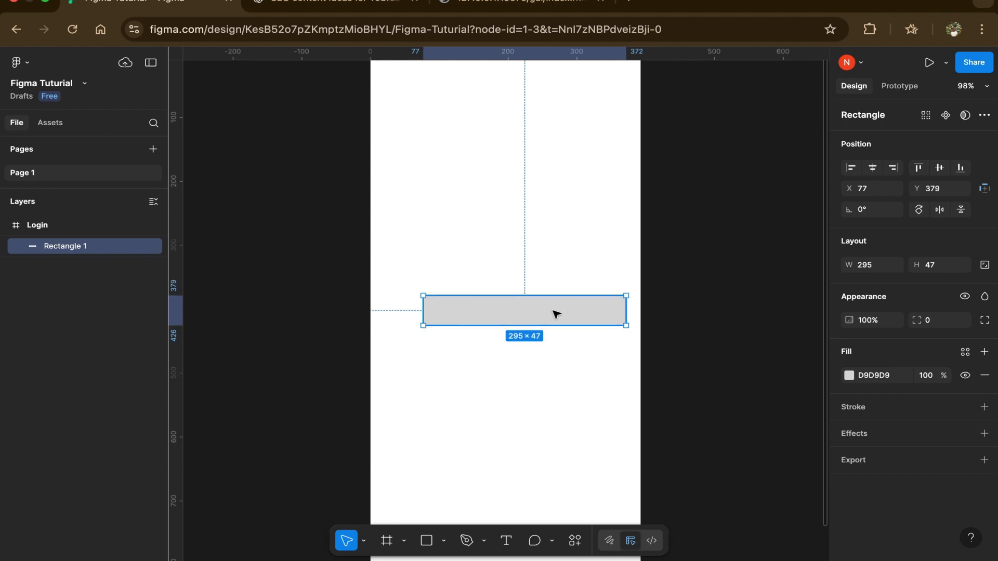
pyautogui.click(871, 167)
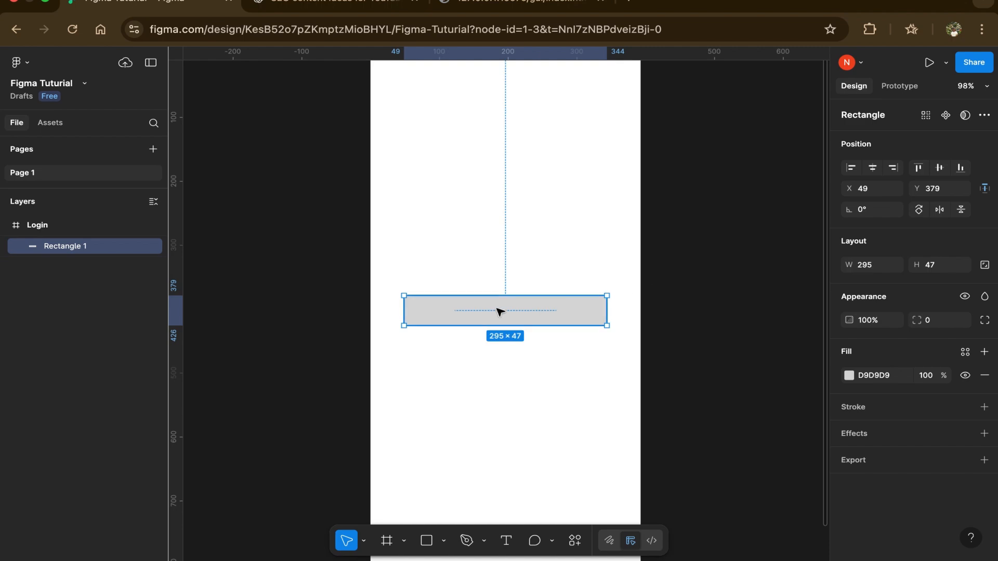
pyautogui.moveTo(497, 314); pyautogui.dragTo(496, 240)
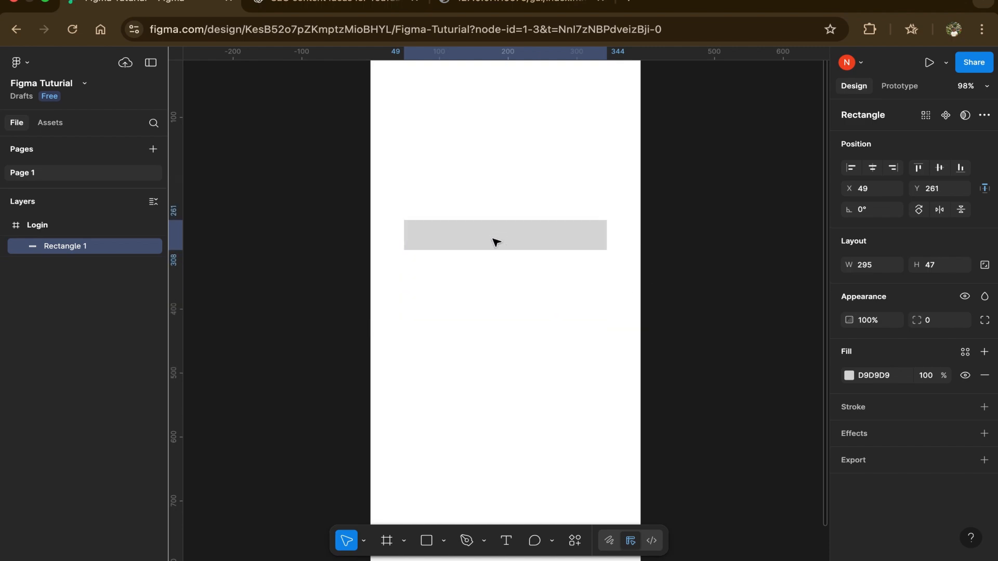
# Set the rectangle's corner radius to 10
pyautogui.click(934, 319)
pyautogui.write('10')
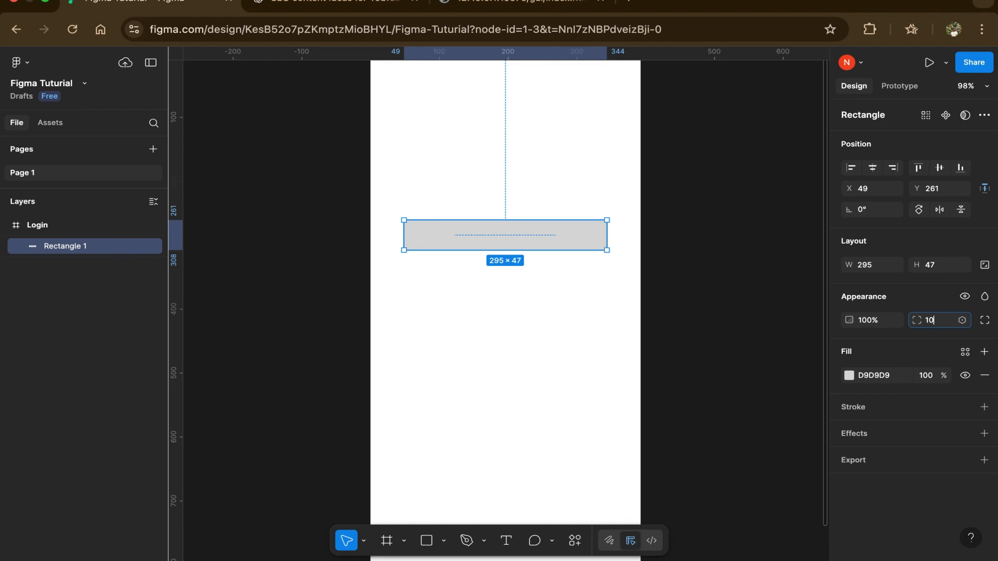
pyautogui.press('Return')
# Lighten the rectangle's fill to the light gray EFEFEF
pyautogui.click(849, 376)
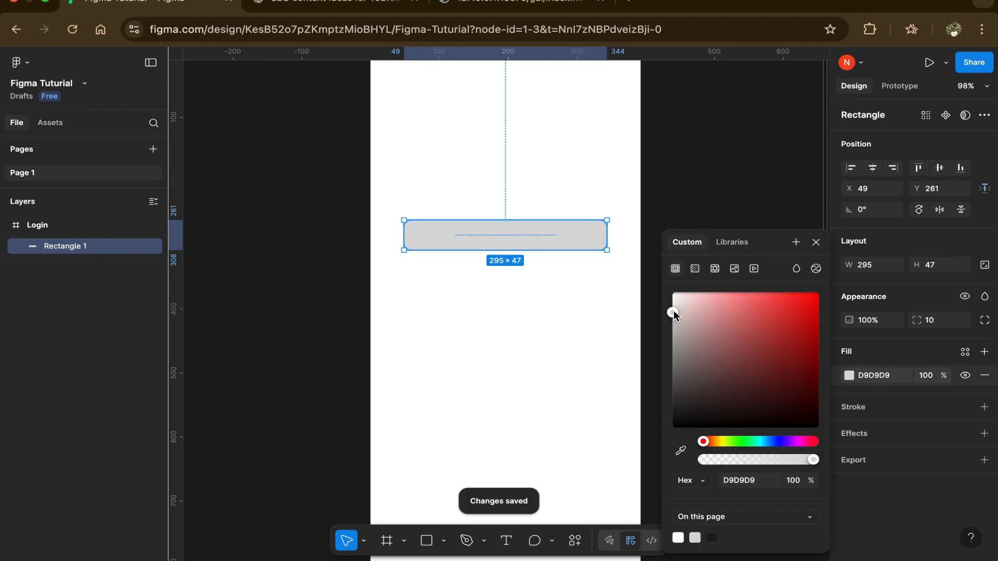
pyautogui.moveTo(676, 306); pyautogui.dragTo(643, 307)
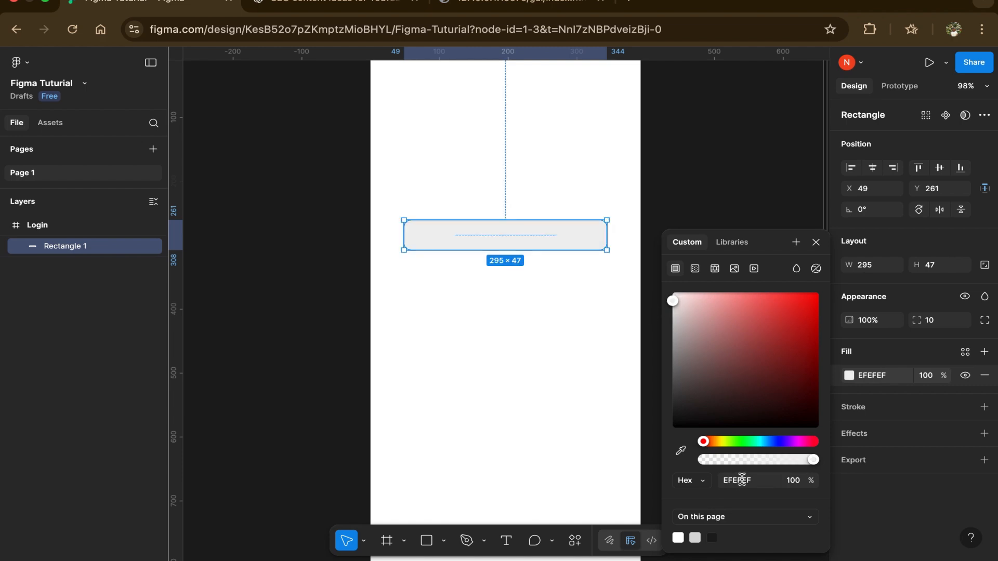
pyautogui.click(762, 480)
pyautogui.moveTo(762, 480); pyautogui.dragTo(719, 480)
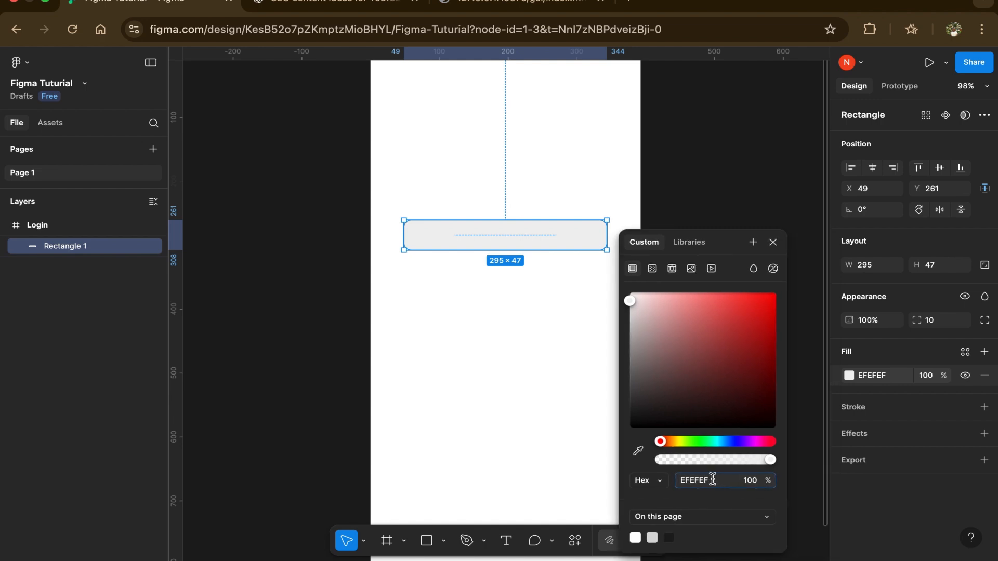
pyautogui.click(723, 241)
pyautogui.moveTo(723, 240); pyautogui.dragTo(746, 225)
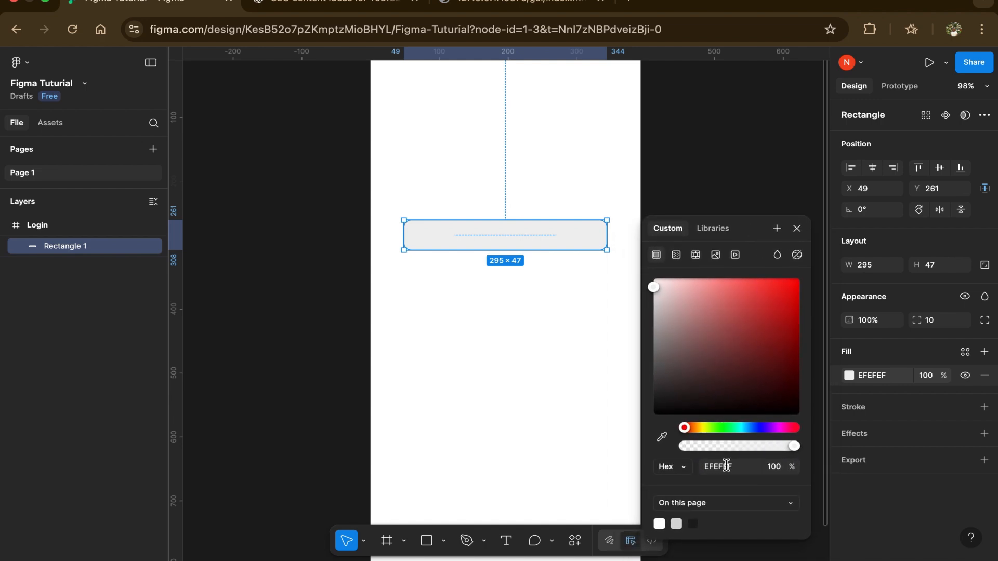
# Add a stroke to the rectangle and color it light blue (6FCFFF)
pyautogui.click(984, 407)
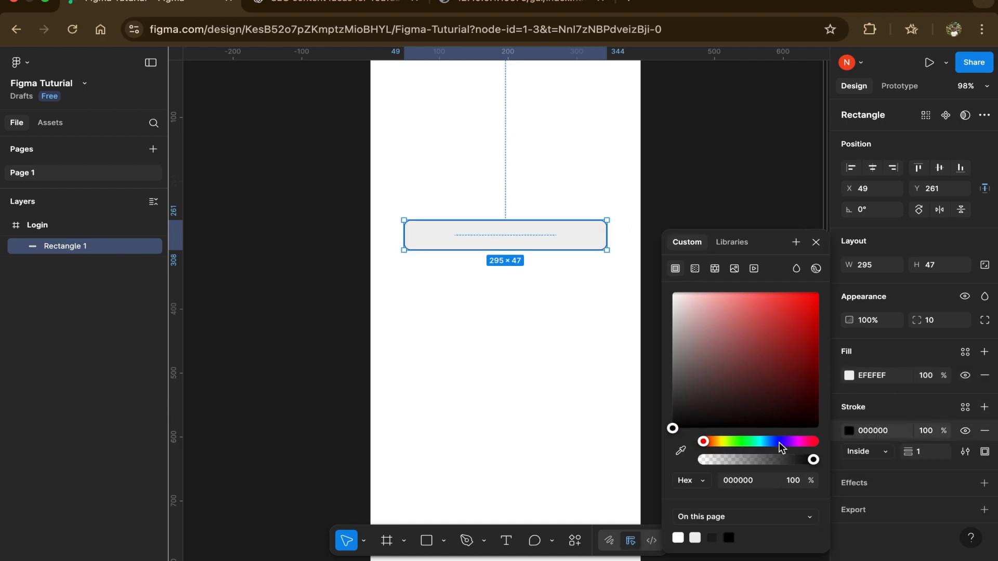
pyautogui.click(762, 441)
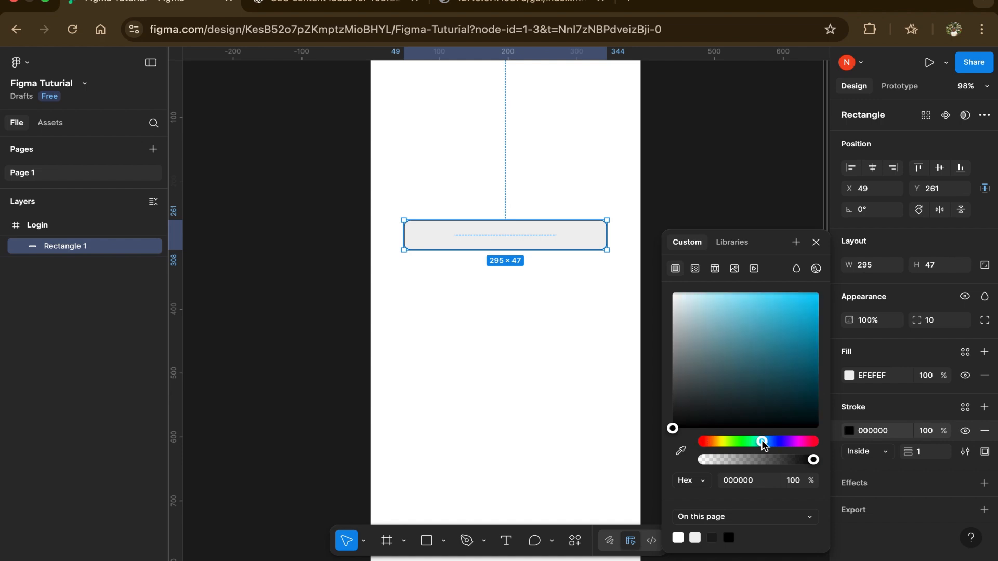
pyautogui.moveTo(685, 332); pyautogui.dragTo(634, 321)
pyautogui.moveTo(698, 291)
pyautogui.mouseDown()
pyautogui.moveTo(709, 271)
pyautogui.moveTo(658, 352)
pyautogui.mouseUp()
pyautogui.moveTo(720, 349); pyautogui.dragTo(759, 328)
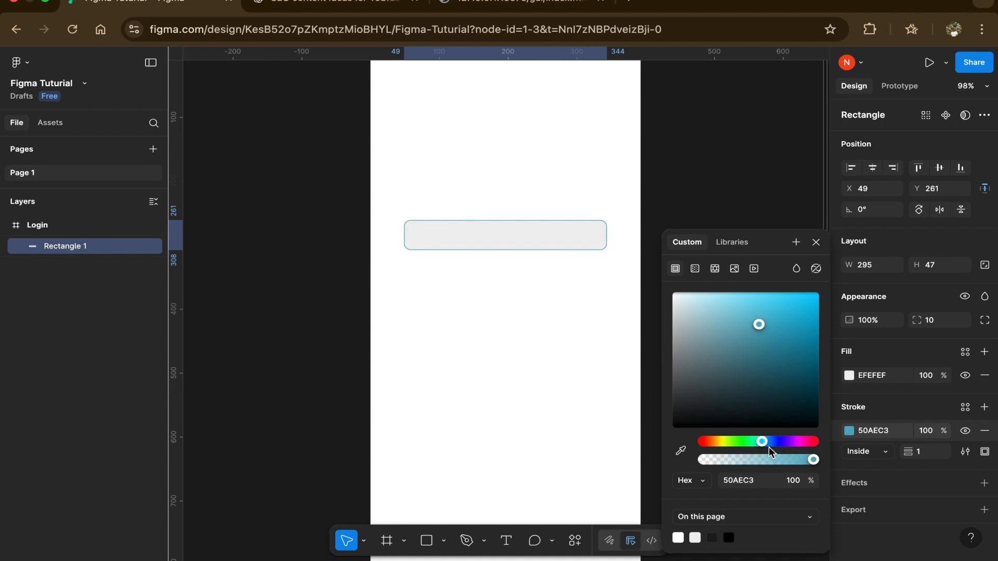
pyautogui.moveTo(768, 446); pyautogui.dragTo(774, 442)
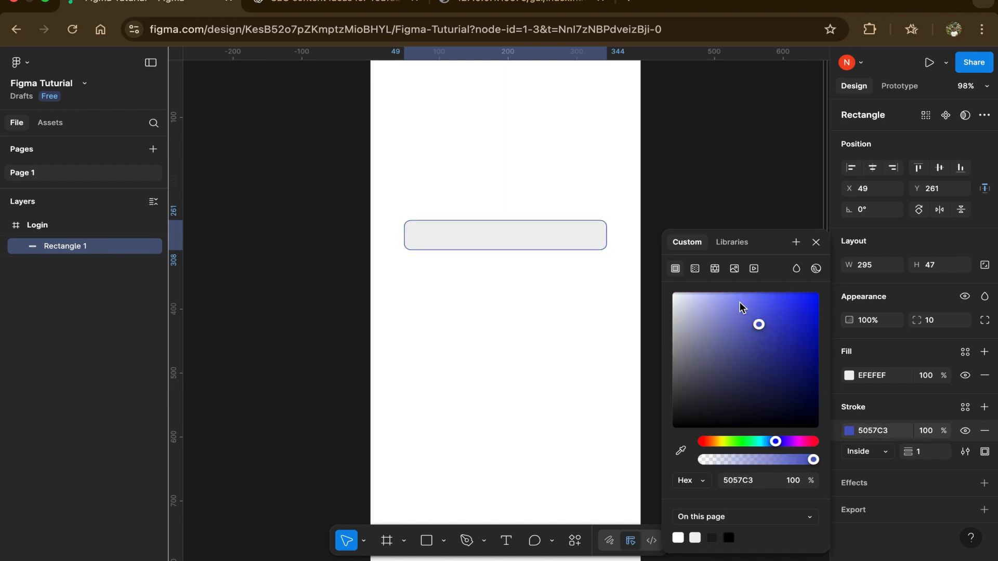
pyautogui.moveTo(740, 301); pyautogui.dragTo(751, 299)
pyautogui.click(760, 439)
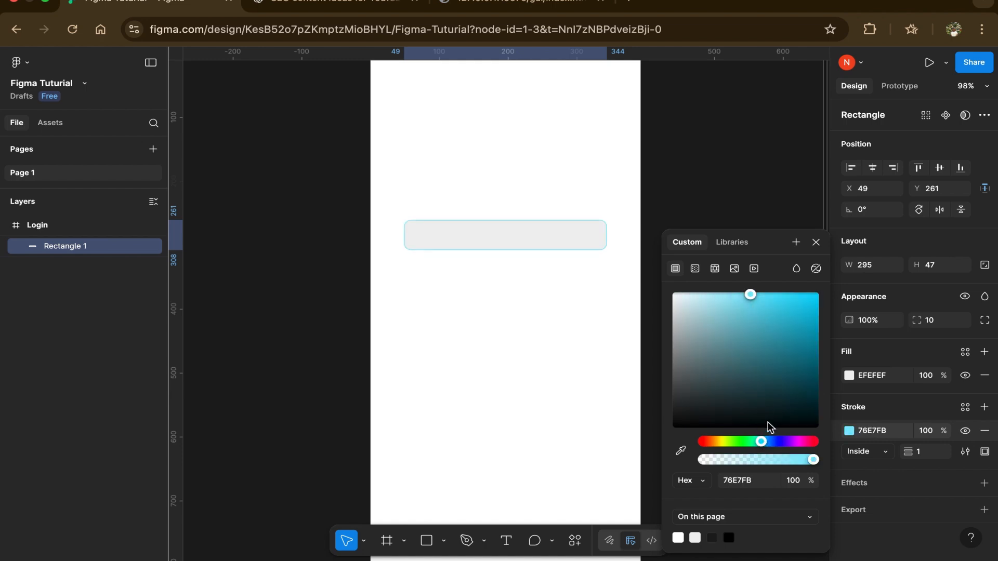
pyautogui.moveTo(761, 441); pyautogui.dragTo(764, 441)
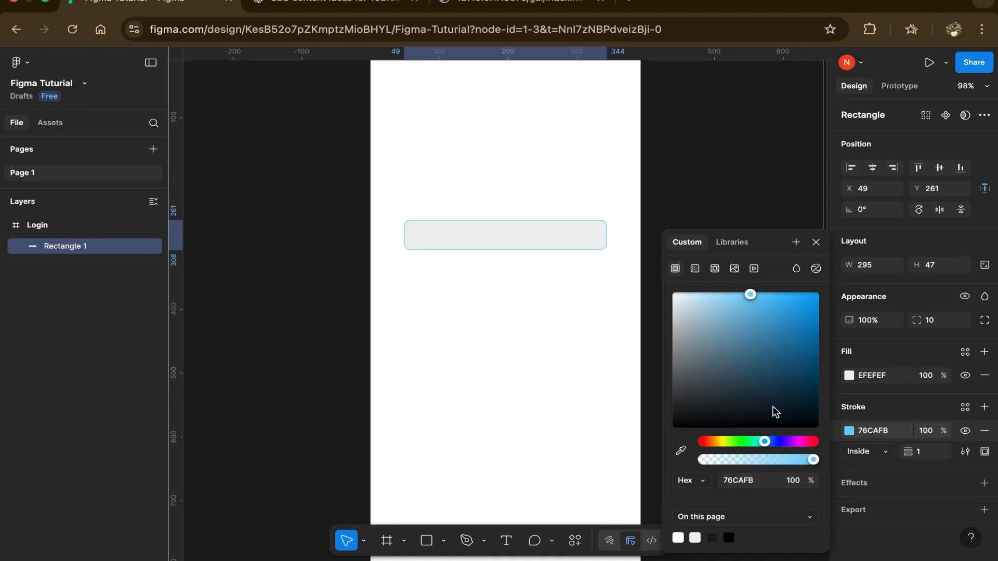
pyautogui.moveTo(759, 319); pyautogui.dragTo(754, 286)
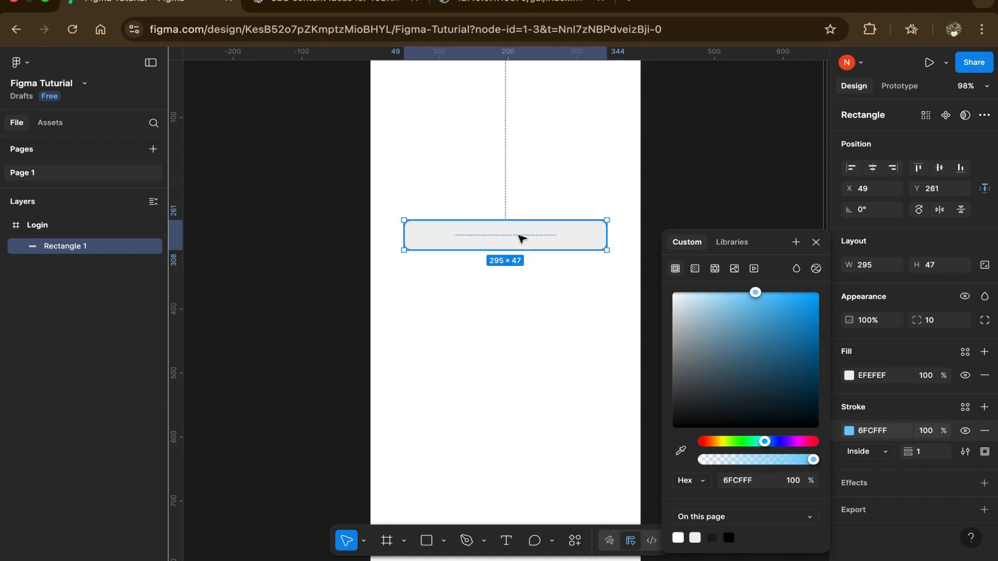
pyautogui.click(815, 242)
# Add the text "Email address" inside the rectangle
pyautogui.scroll(5, 457, 239)
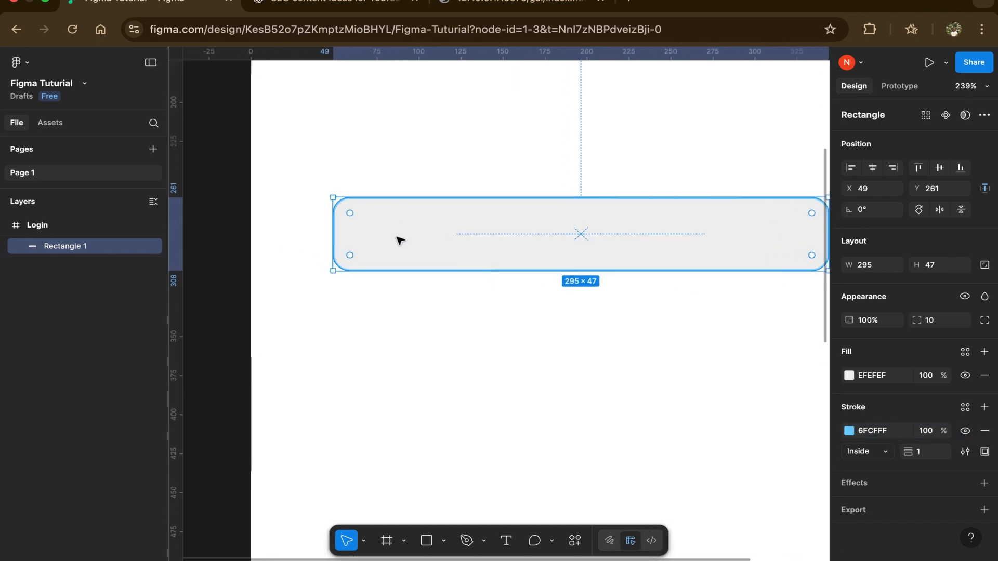
pyautogui.scroll(3, 390, 239)
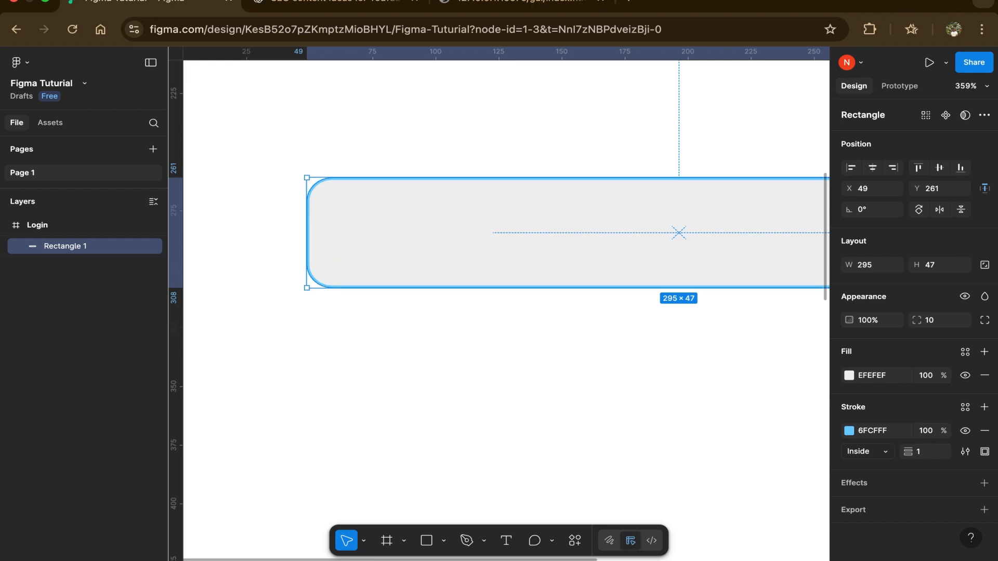
pyautogui.click(507, 541)
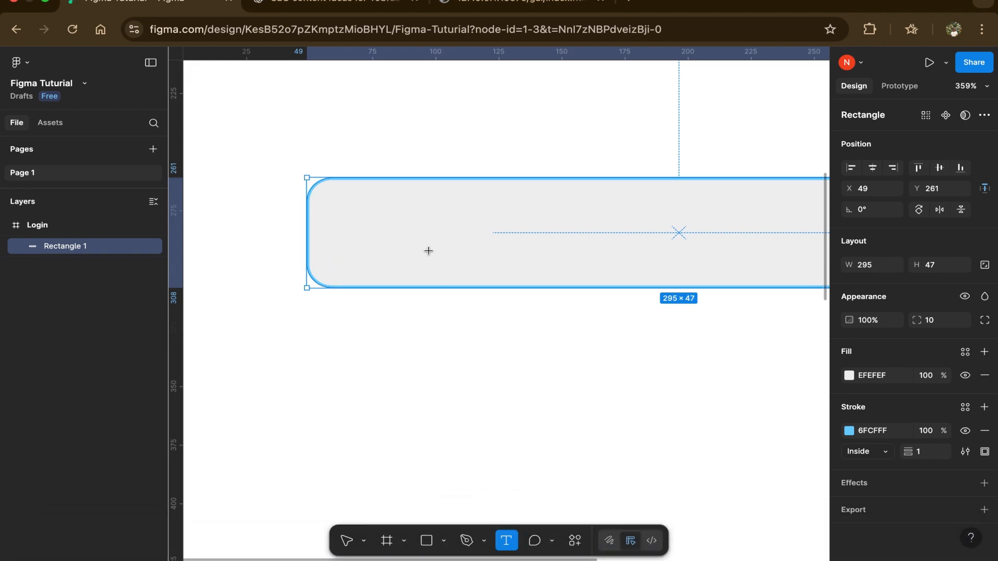
pyautogui.click(419, 229)
pyautogui.write('Email')
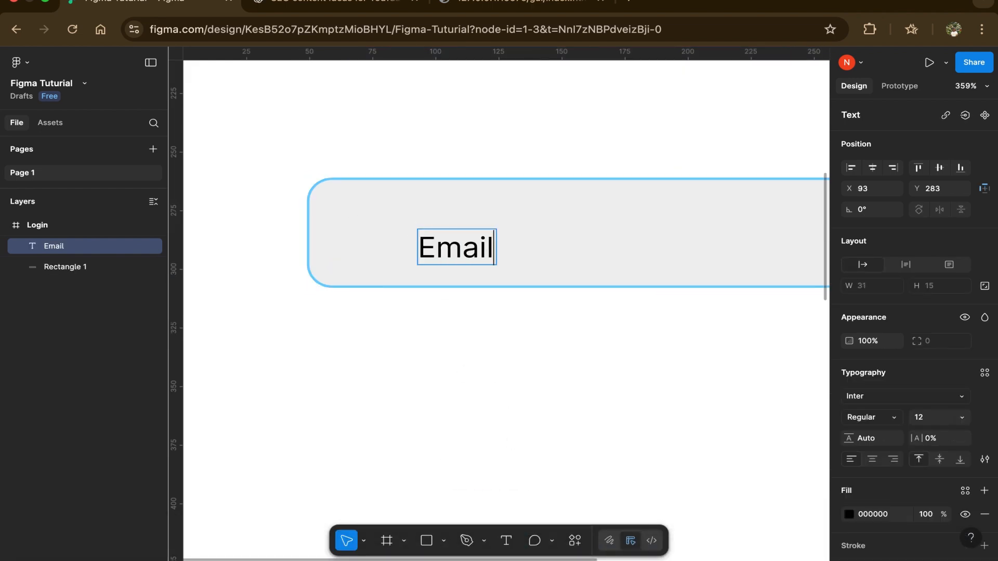
pyautogui.write(' address')
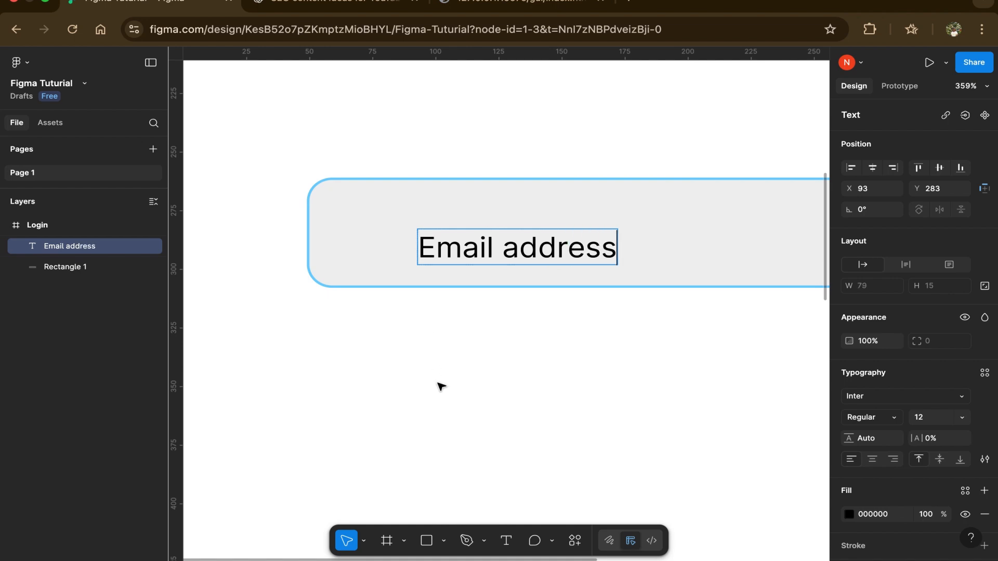
pyautogui.press('Escape')
# Move the "Email address" text up to about Y 277 so it sits vertically centered in the rectangle
pyautogui.moveTo(494, 256)
pyautogui.mouseDown()
pyautogui.moveTo(474, 240)
pyautogui.moveTo(496, 243)
pyautogui.mouseUp()
pyautogui.scroll(-5, 509, 242)
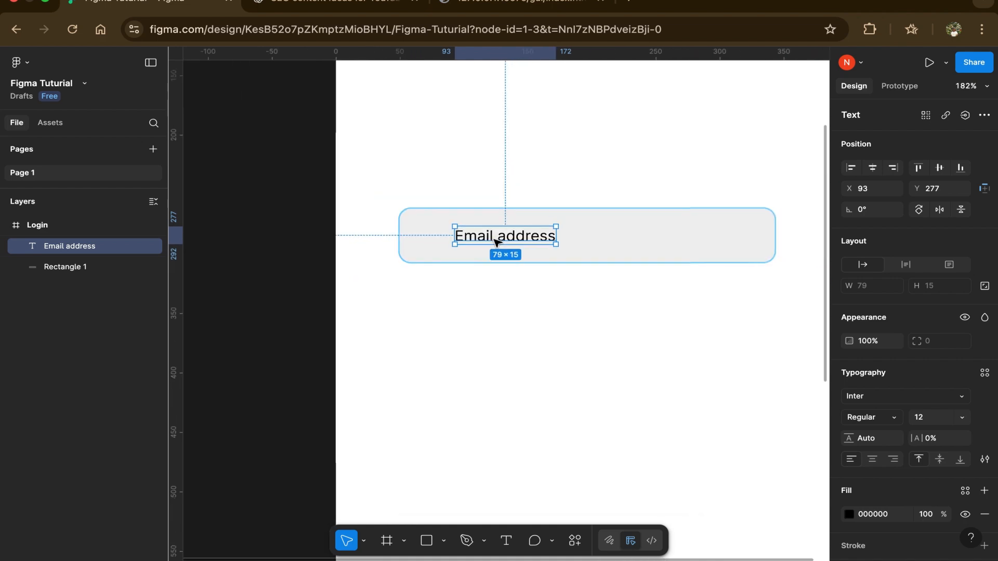
pyautogui.scroll(3, 519, 244)
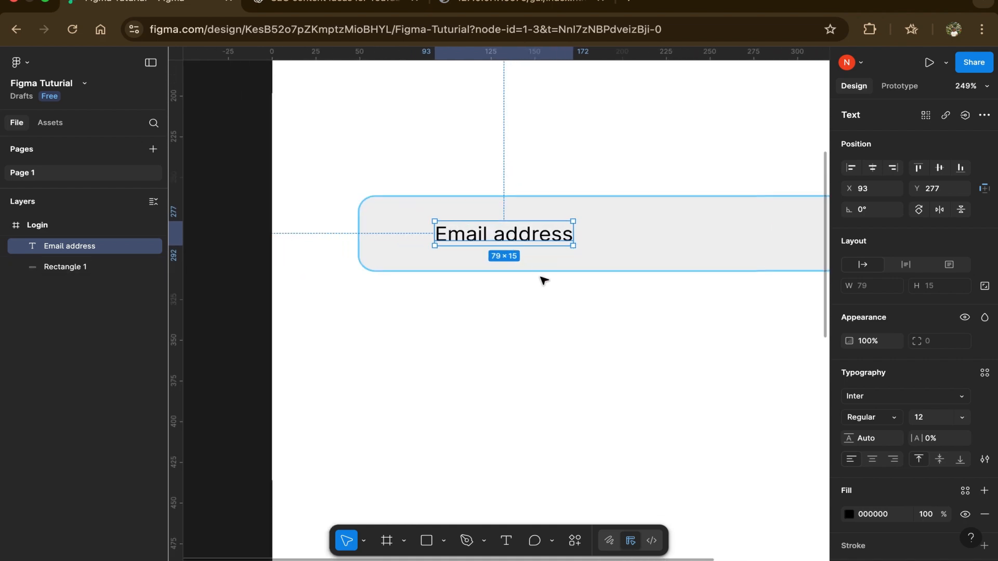
pyautogui.scroll(-3, 543, 281)
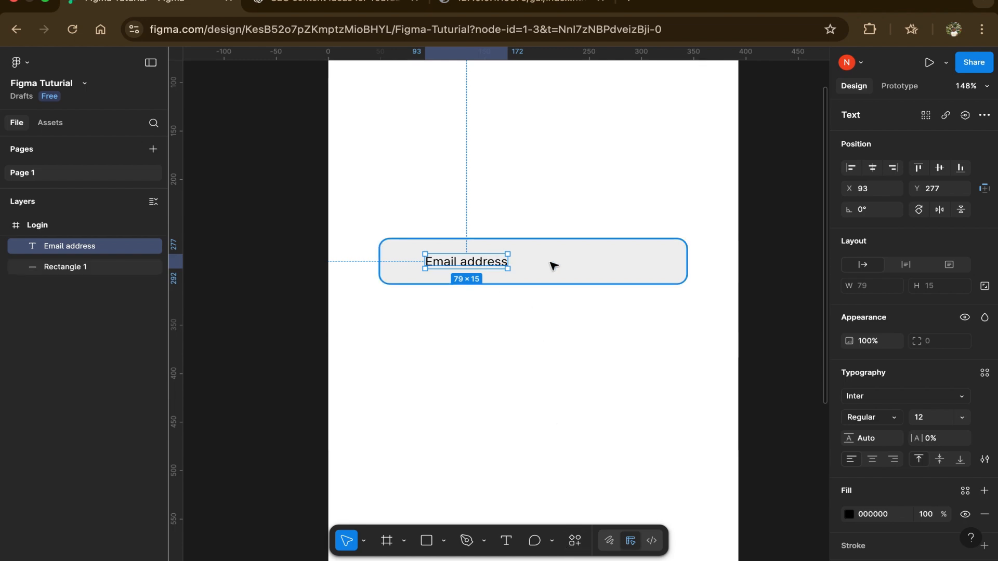
# Search the plugins and widgets for "iconify" and run the Iconify plugin
pyautogui.click(574, 540)
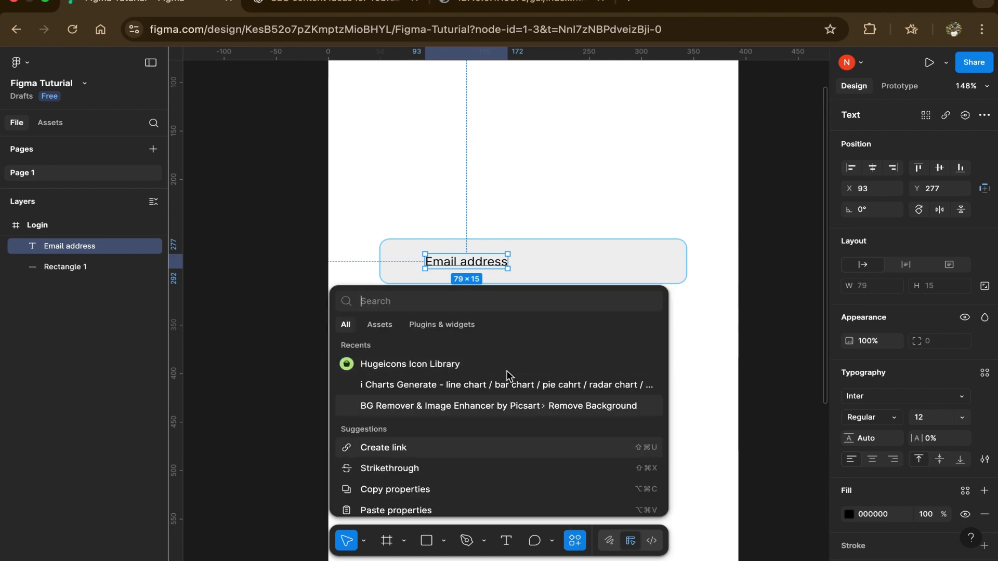
pyautogui.click(574, 540)
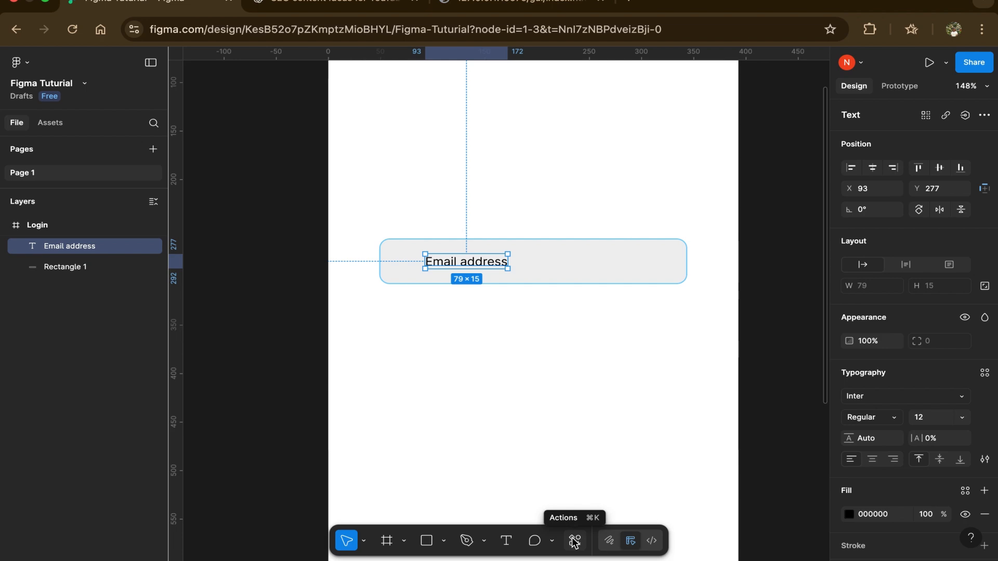
pyautogui.click(574, 541)
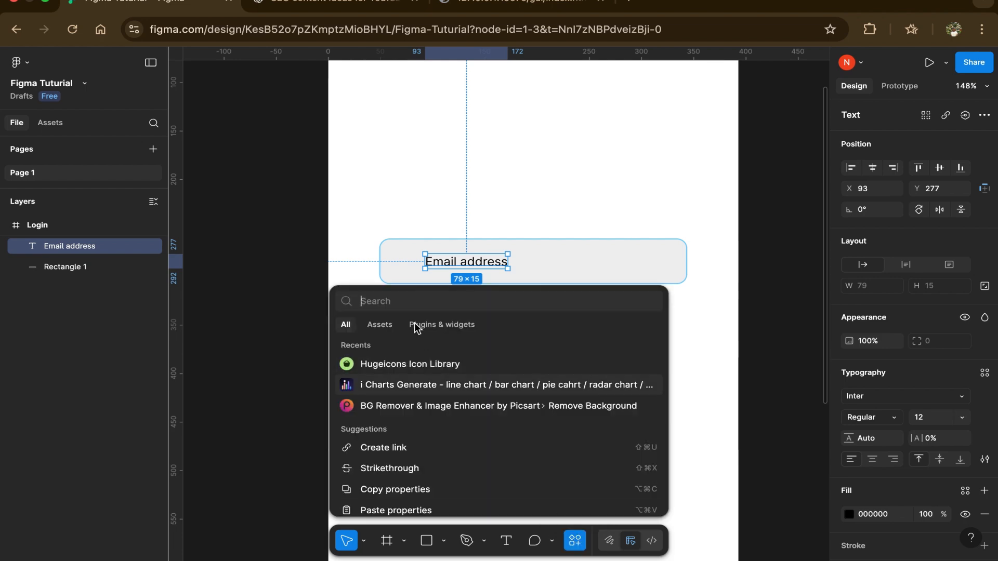
pyautogui.click(436, 326)
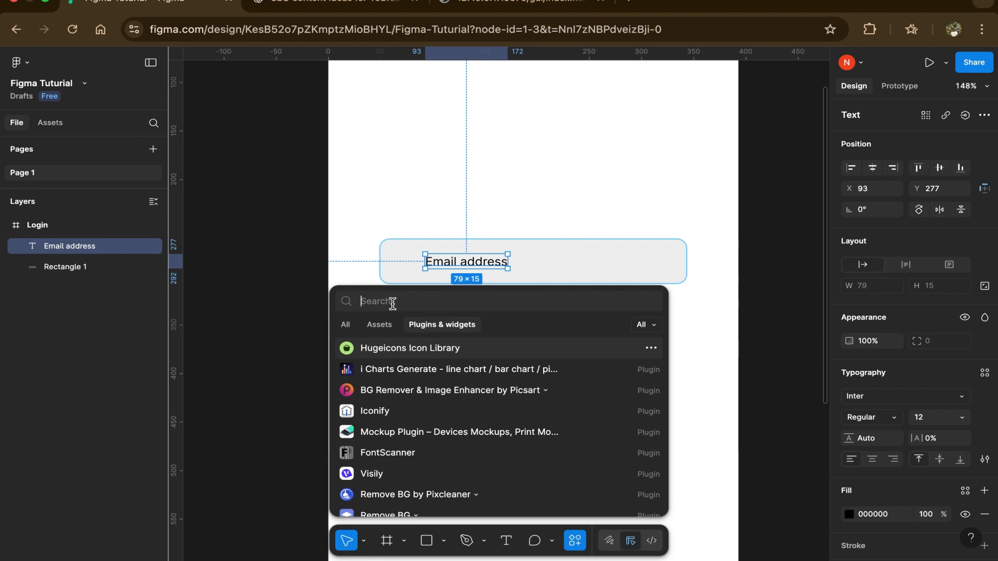
pyautogui.write('ic')
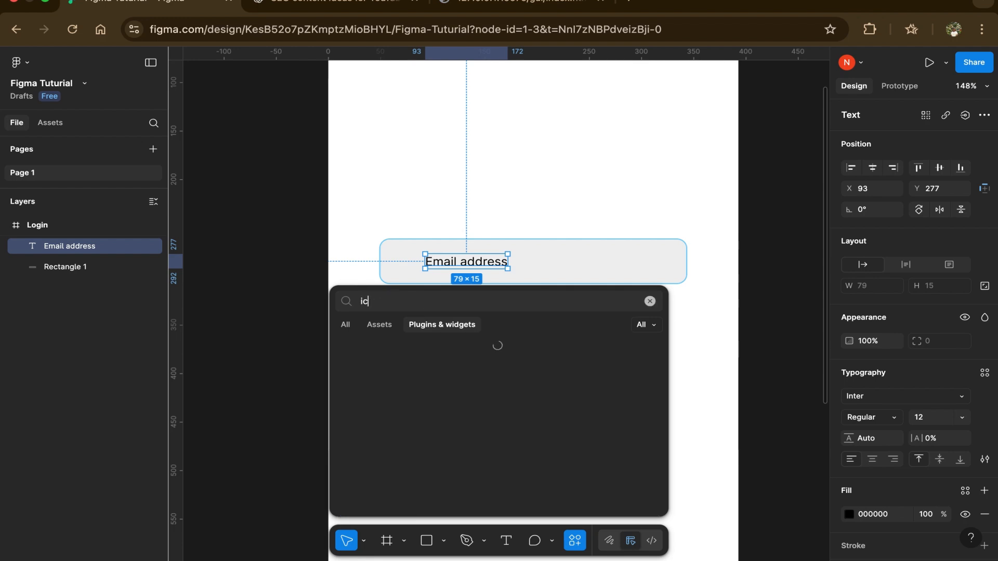
pyautogui.write('onify')
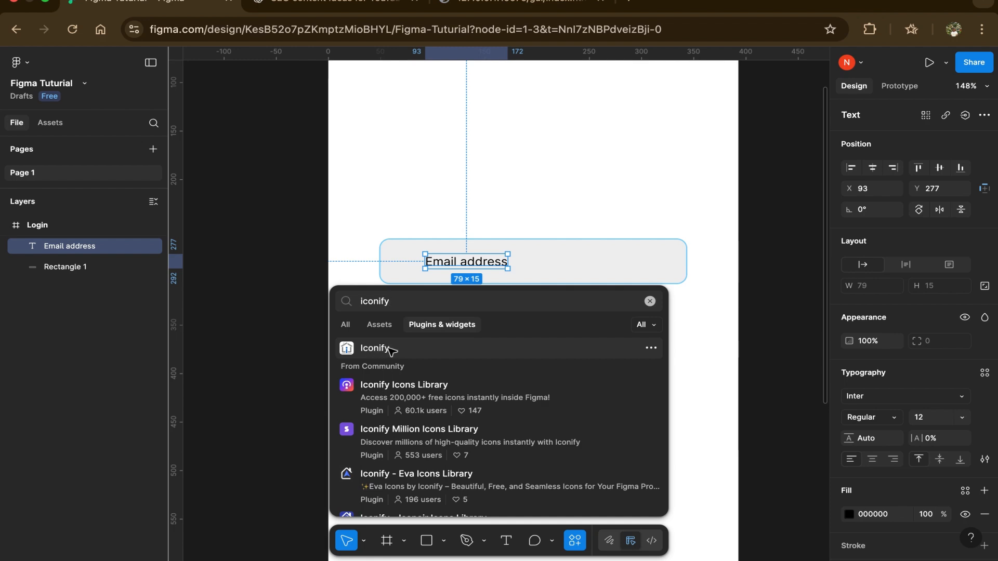
pyautogui.click(383, 352)
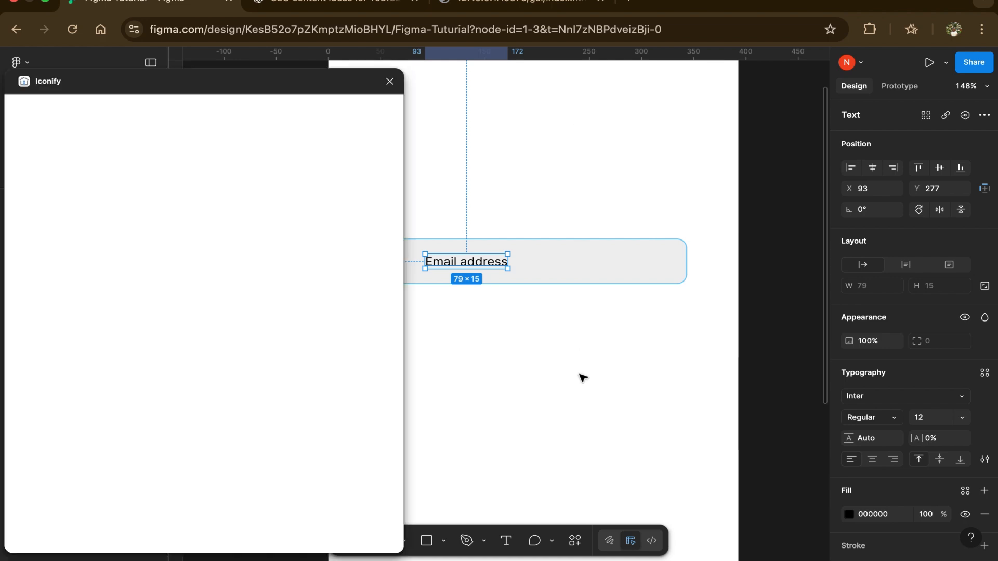
# Search the Iconify icons for "mail"
pyautogui.hscroll(-2, 548, 318)
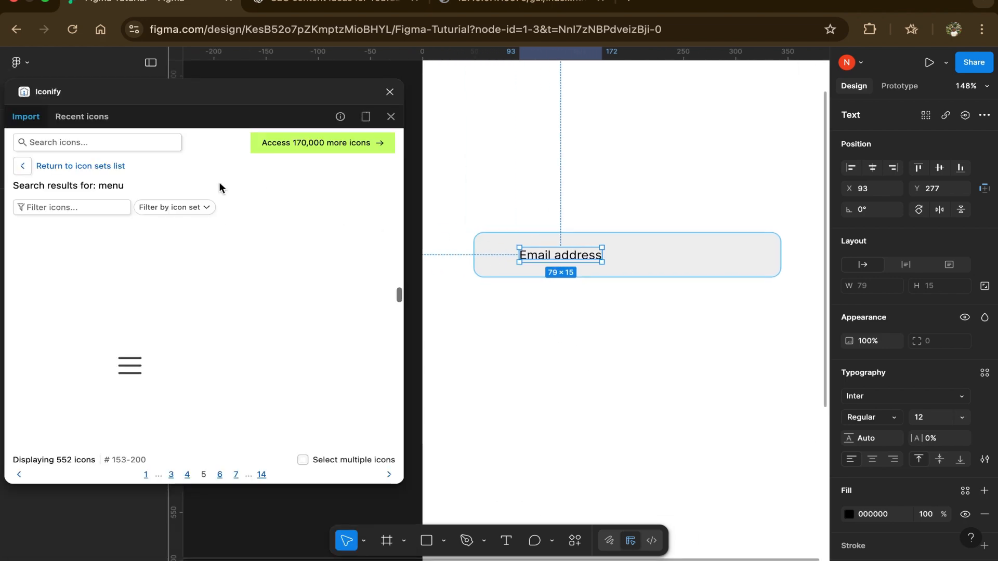
pyautogui.click(93, 143)
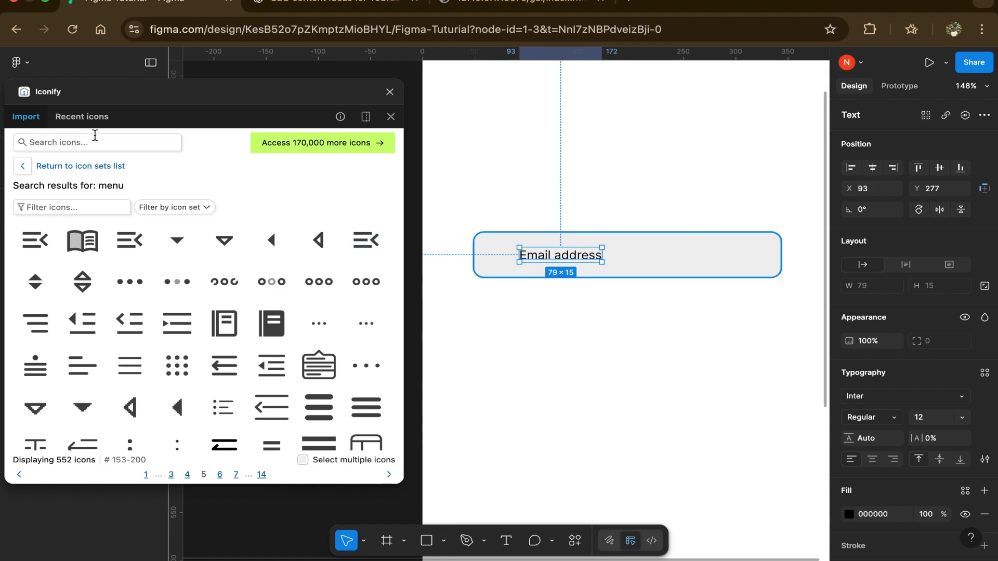
pyautogui.click(88, 143)
pyautogui.write('ma')
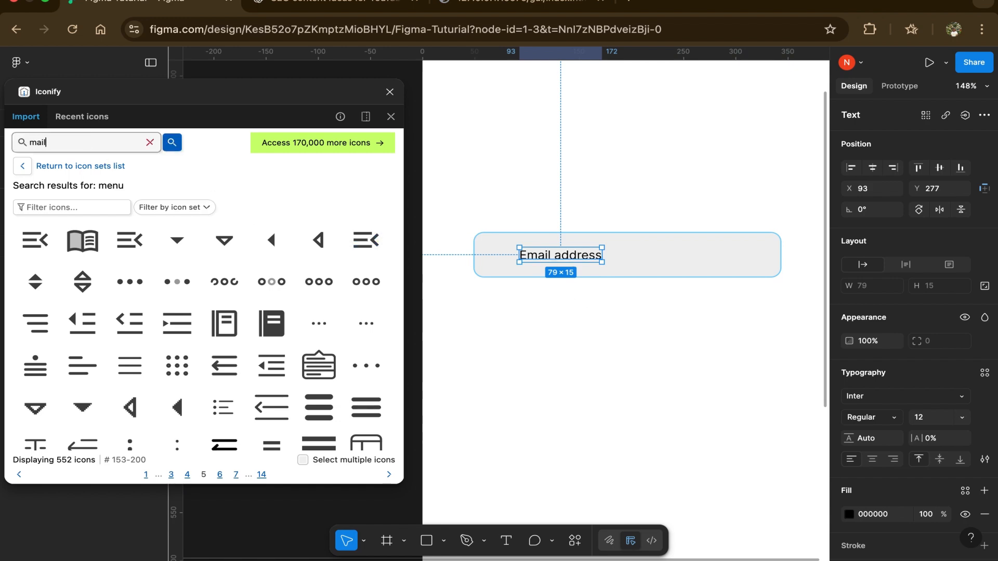
pyautogui.write('il')
pyautogui.press('Return')
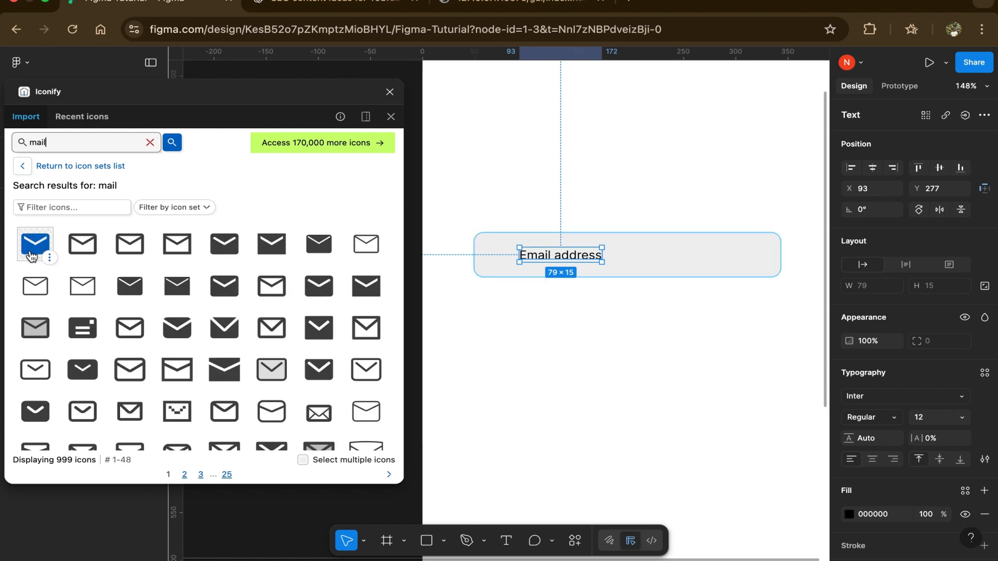
# Add the tabler mail-filled icon and place it before the "Email address" text in the rectangle, at about X 61, Y 273
pyautogui.moveTo(178, 331)
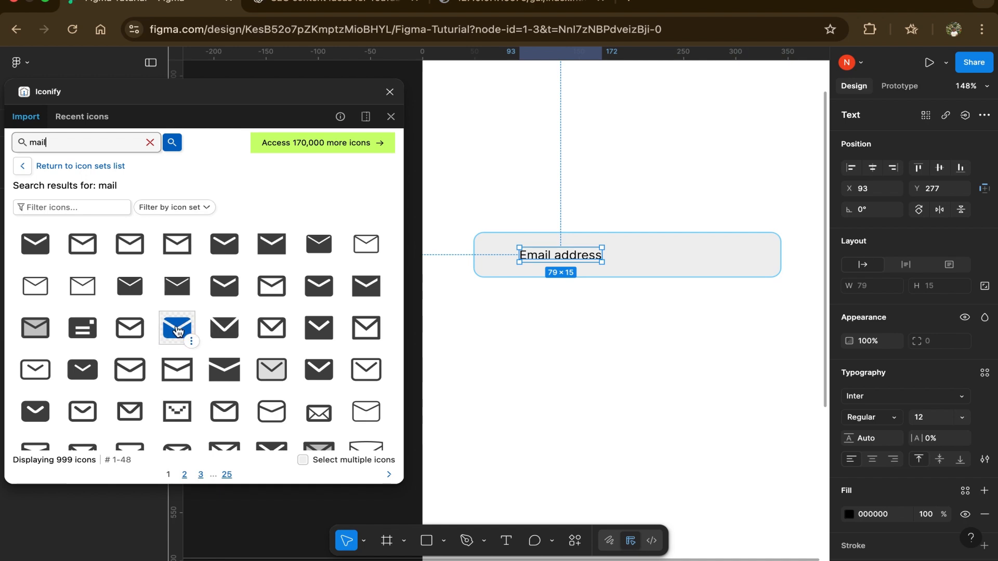
pyautogui.moveTo(177, 331); pyautogui.dragTo(509, 295)
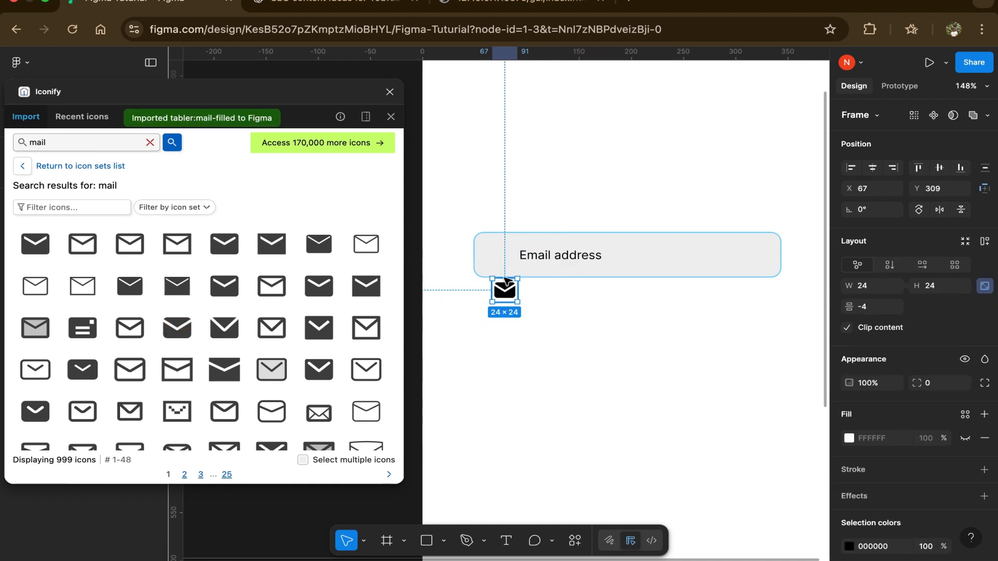
pyautogui.moveTo(505, 297); pyautogui.dragTo(499, 263)
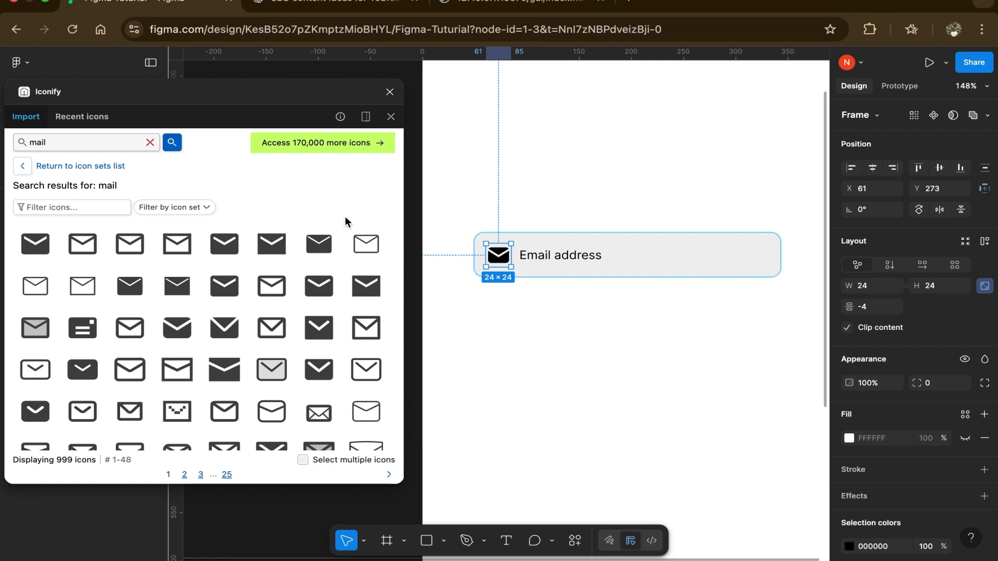
# Import the first mail icon from the results as a frame, and delete the imported copy
pyautogui.click(39, 243)
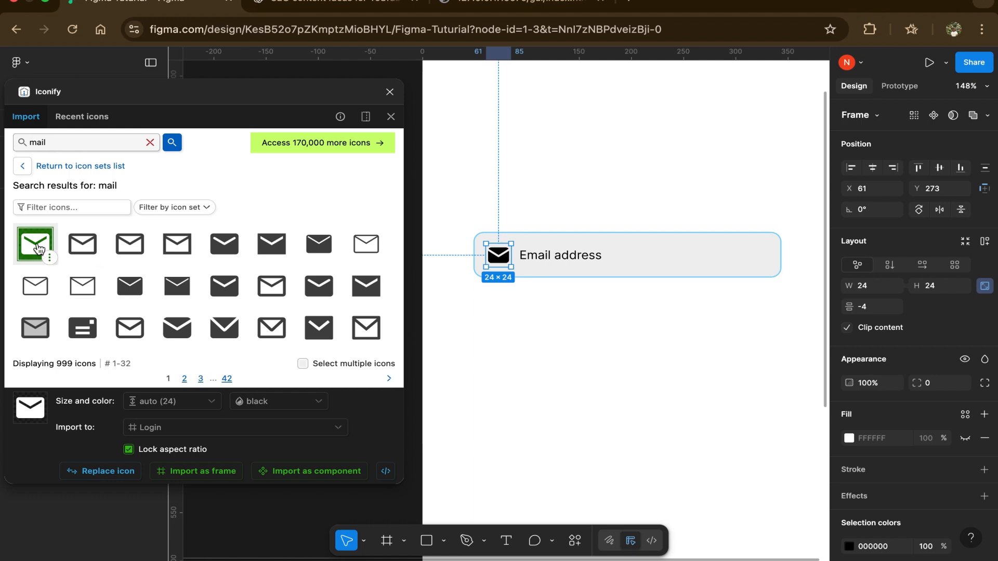
pyautogui.click(204, 472)
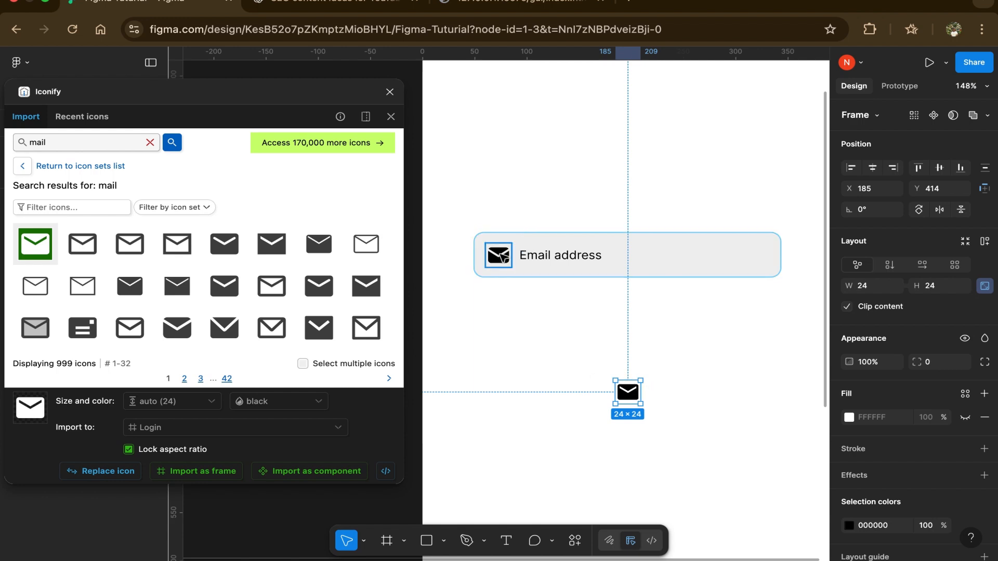
pyautogui.press('Delete')
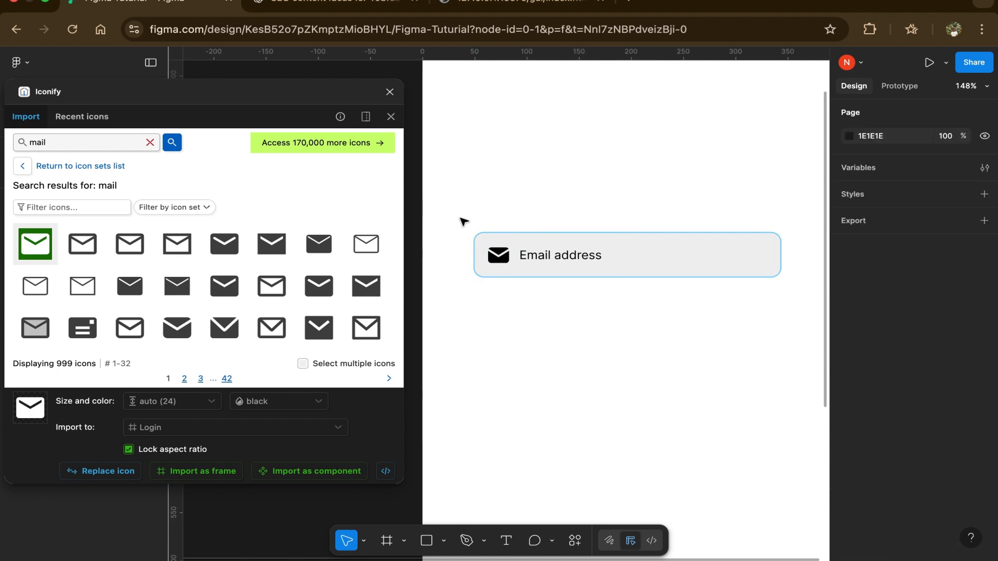
# Close Iconify and recolor the mail icon inside the rectangle light blue (6FCFFF)
pyautogui.click(399, 96)
pyautogui.click(498, 255)
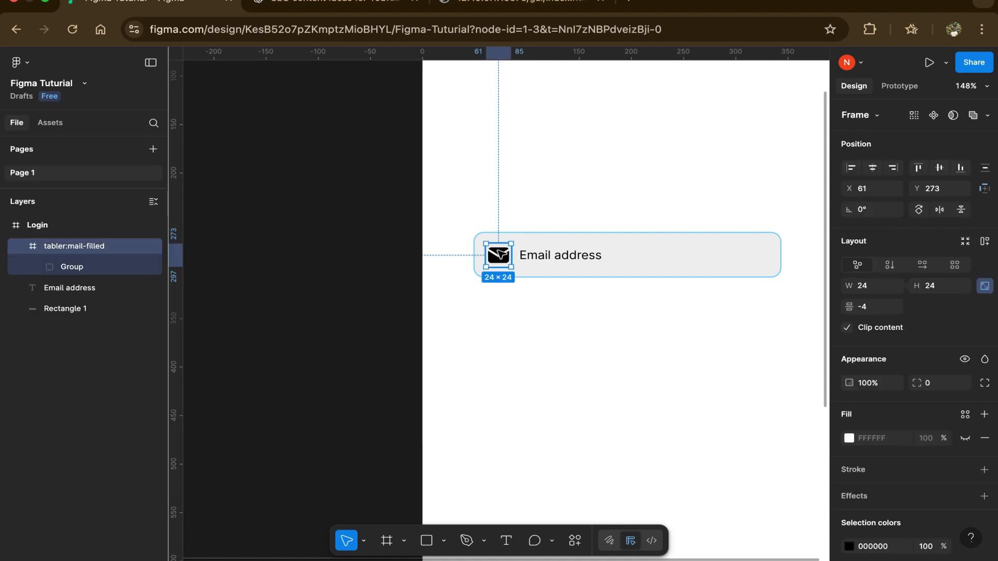
pyautogui.scroll(5, 501, 255)
pyautogui.hscroll(1, 500, 254)
pyautogui.scroll(-3, 876, 494)
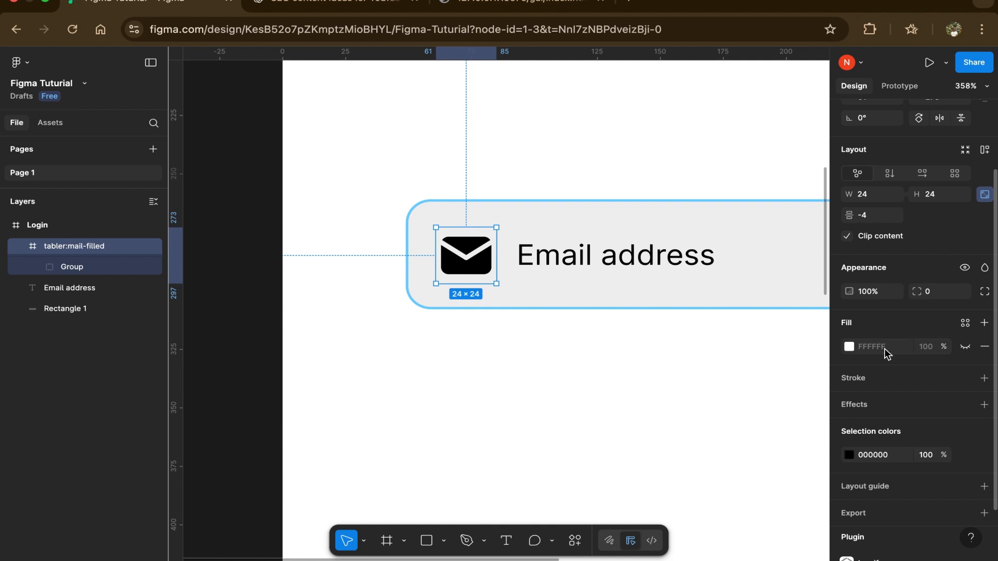
pyautogui.scroll(-2, 884, 349)
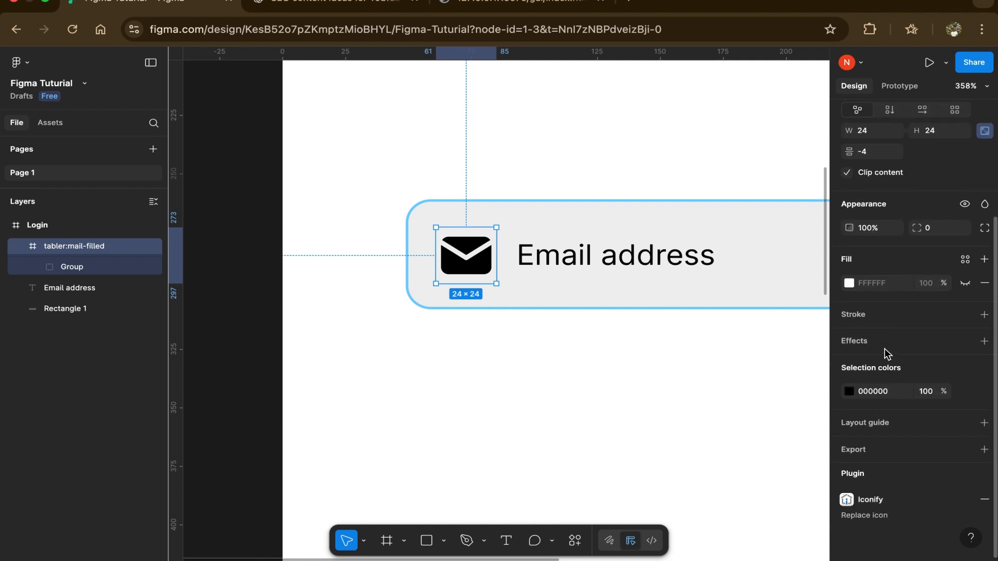
pyautogui.click(849, 391)
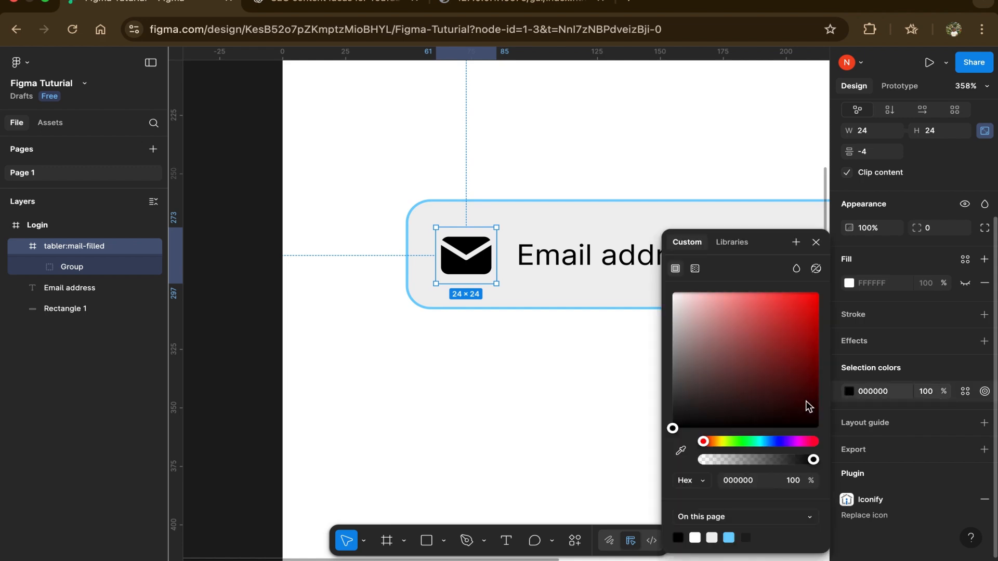
pyautogui.click(730, 537)
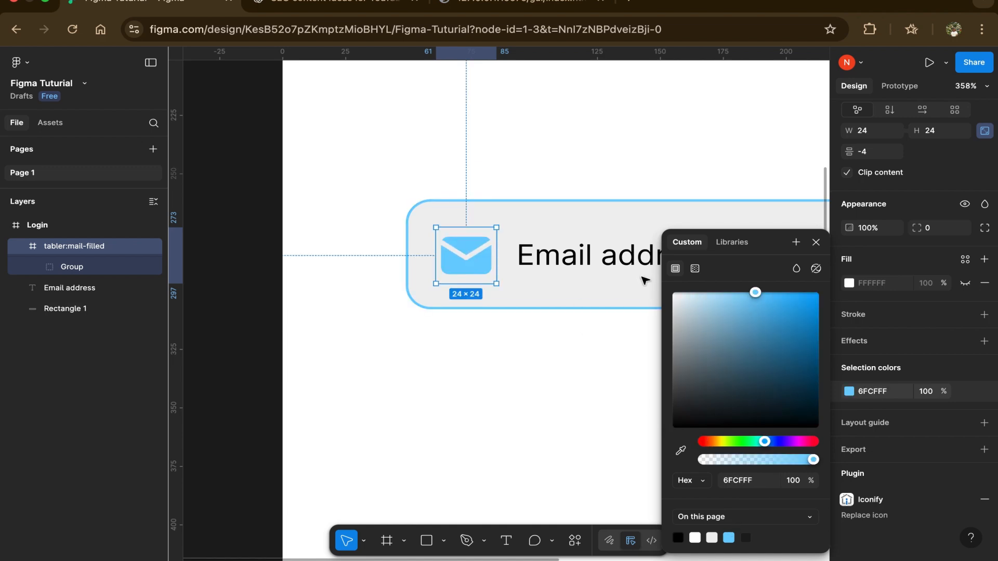
# Change the fill of the "Email address" text to grey (929292)
pyautogui.click(605, 258)
pyautogui.scroll(-3, 606, 259)
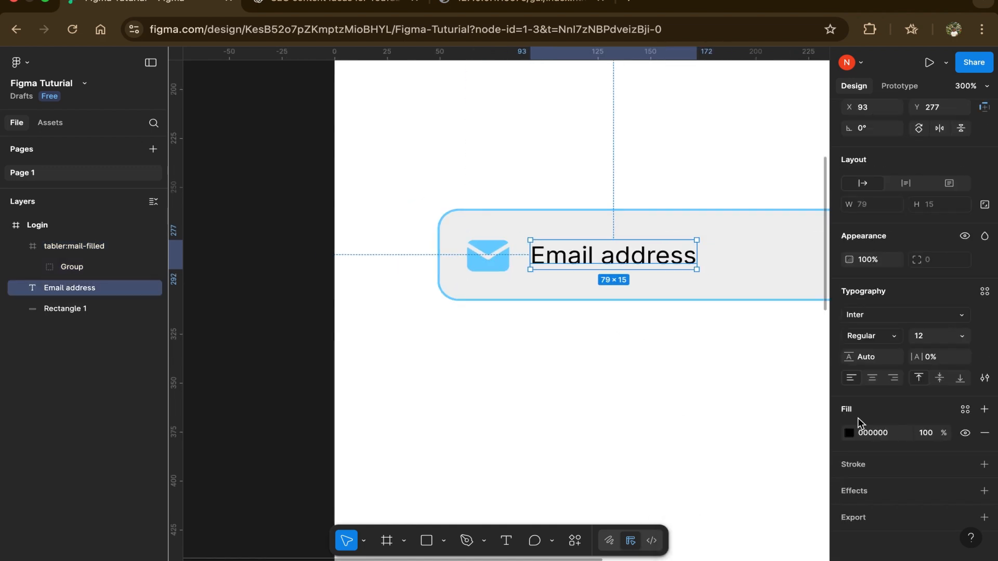
pyautogui.click(849, 432)
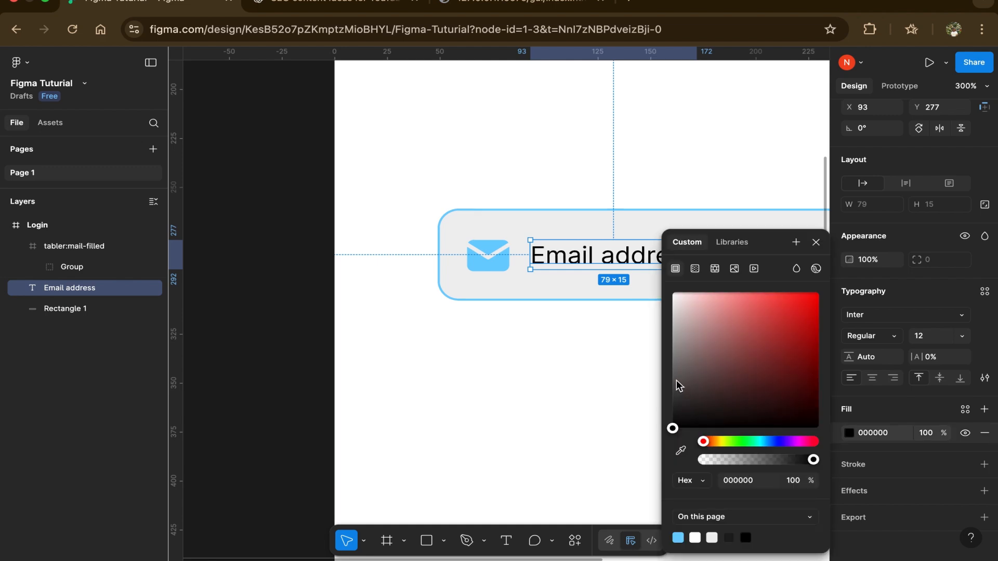
pyautogui.moveTo(677, 385); pyautogui.dragTo(632, 351)
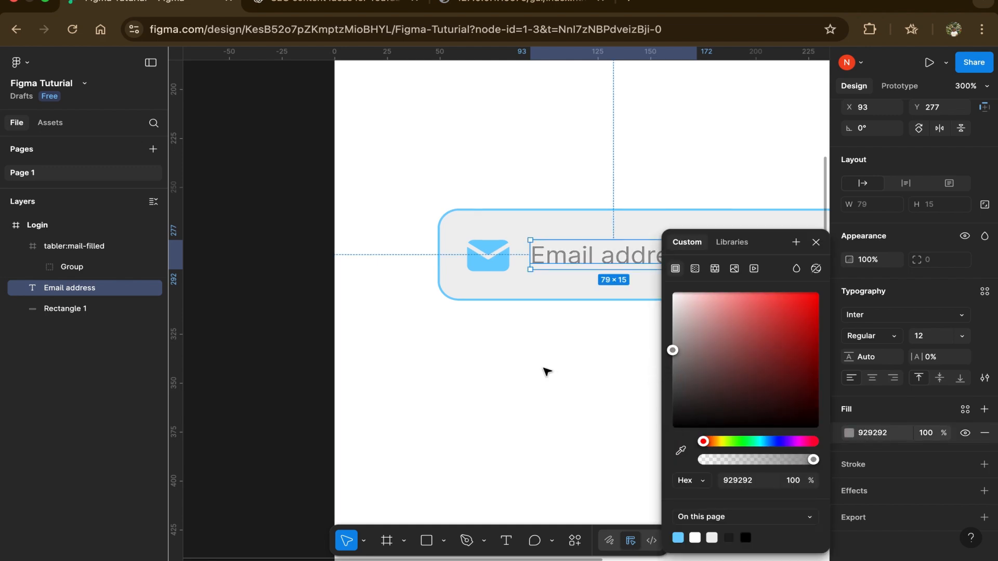
pyautogui.click(546, 371)
# Duplicate the "Email address" text and place the copy just above the rectangle's left end, at about X 54, Y 241
pyautogui.scroll(-5, 547, 371)
pyautogui.hscroll(2, 548, 330)
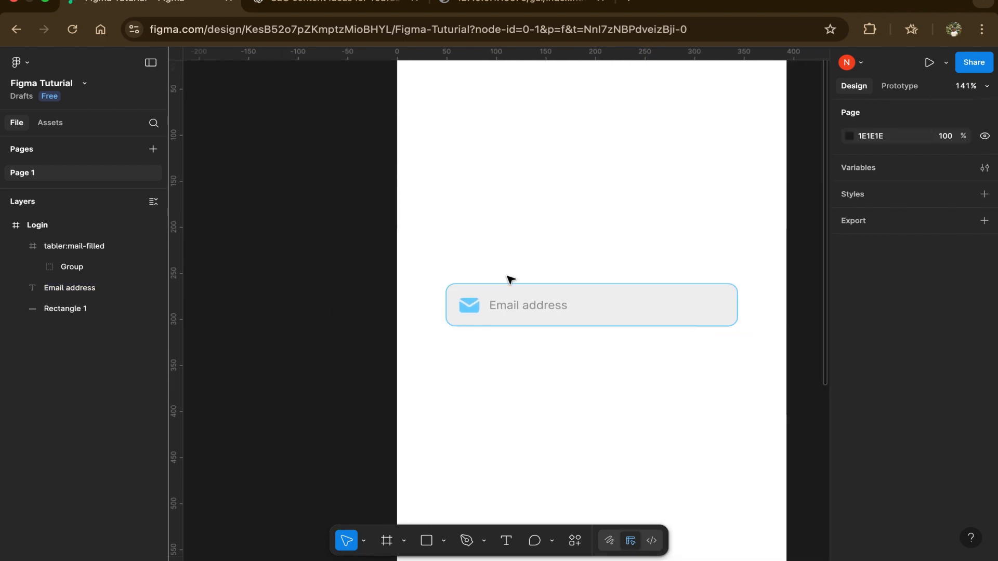
pyautogui.hscroll(1, 511, 279)
pyautogui.scroll(-1, 511, 280)
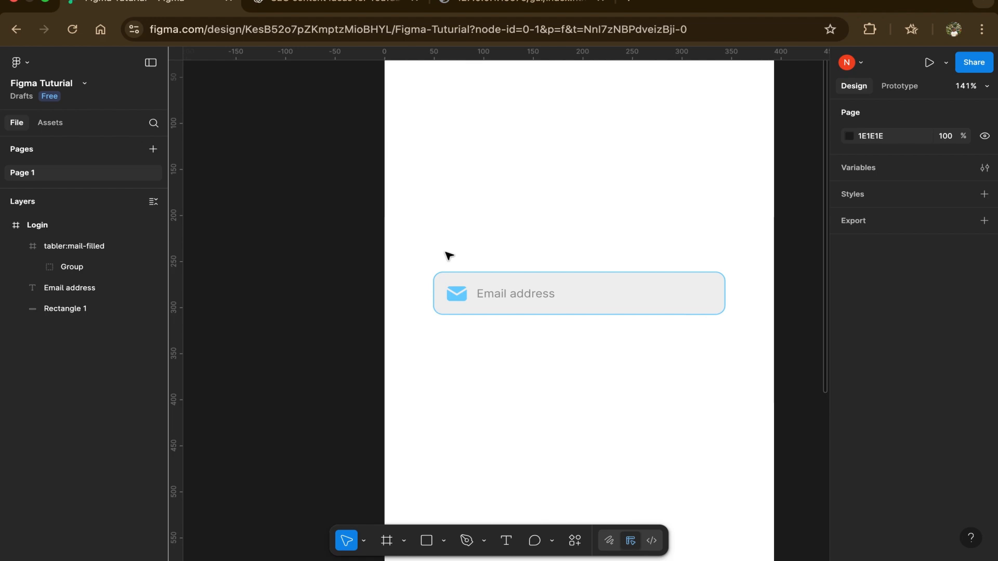
pyautogui.click(525, 295)
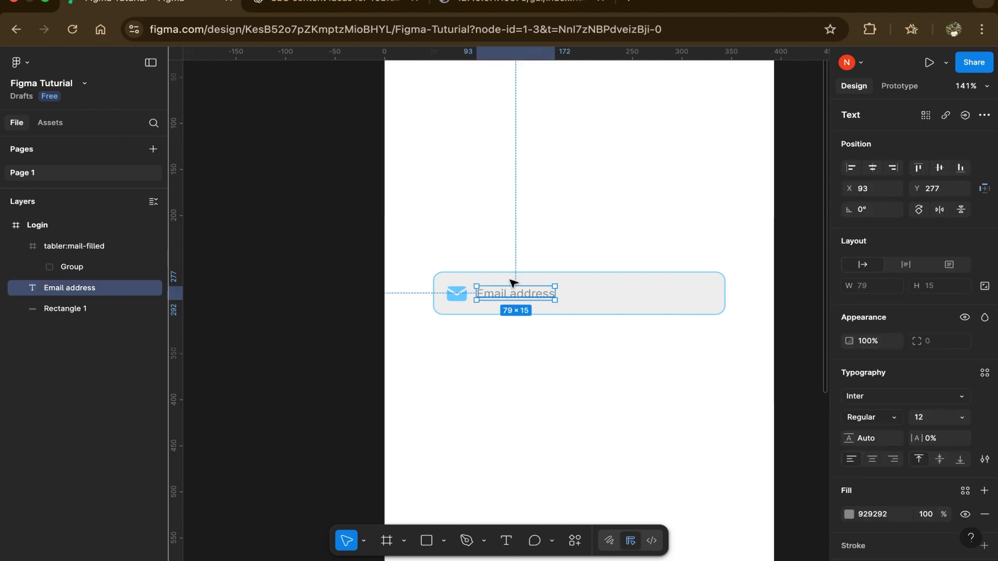
pyautogui.moveTo(510, 280); pyautogui.dragTo(487, 264)
# Shorten the copied text above the rectangle to "Email"
pyautogui.doubleClick(484, 260)
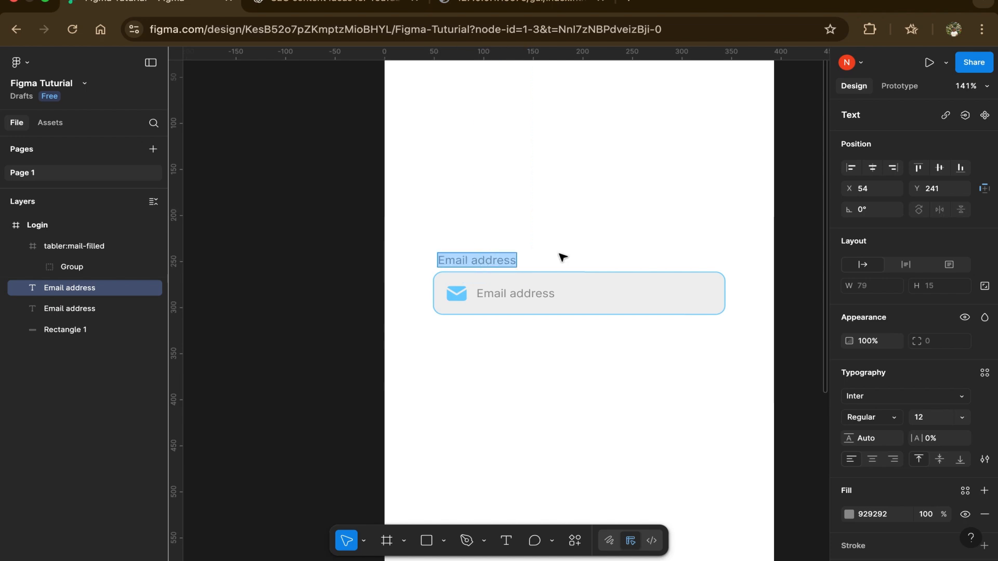
pyautogui.doubleClick(512, 261)
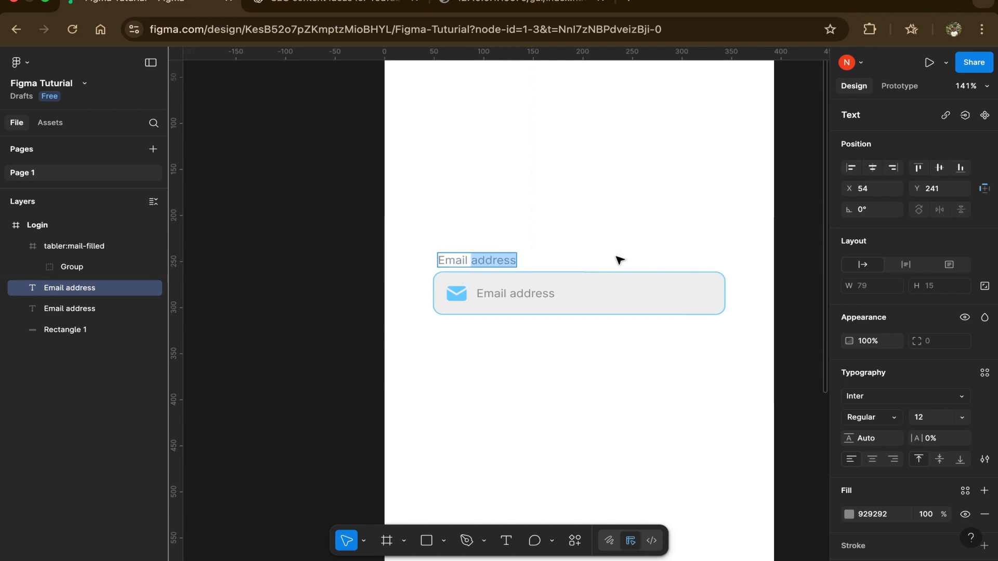
pyautogui.press('BackSpace')
pyautogui.press('BackSpace')
pyautogui.press('Escape')
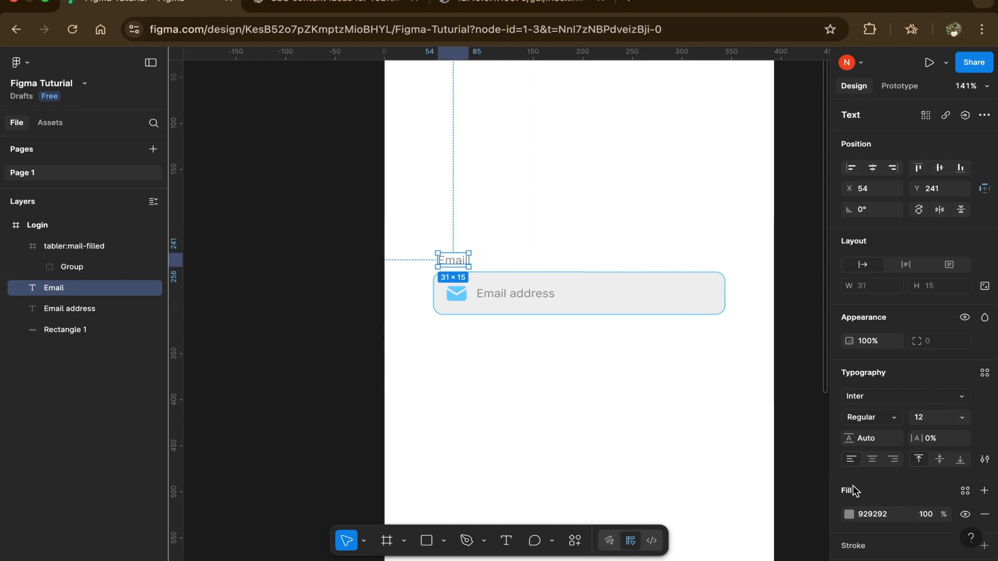
# Darken the "Email" label's fill to dark grey (393939)
pyautogui.click(848, 515)
pyautogui.moveTo(703, 416); pyautogui.dragTo(644, 404)
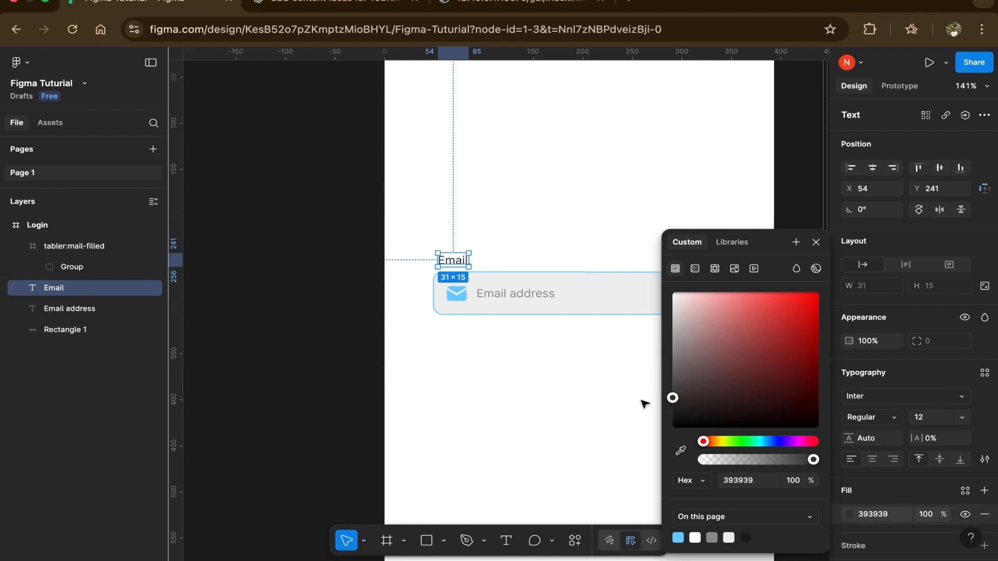
pyautogui.click(584, 374)
# Duplicate the whole email field with its label, icon, text and rectangle, and place the copy below, its label at about Y 325
pyautogui.moveTo(547, 335); pyautogui.dragTo(696, 390)
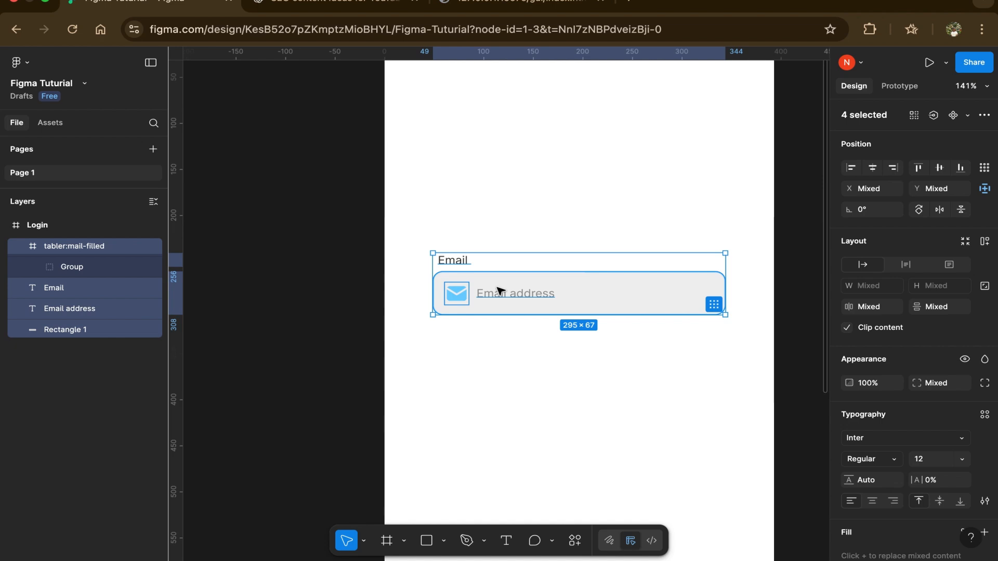
pyautogui.press('super+d')
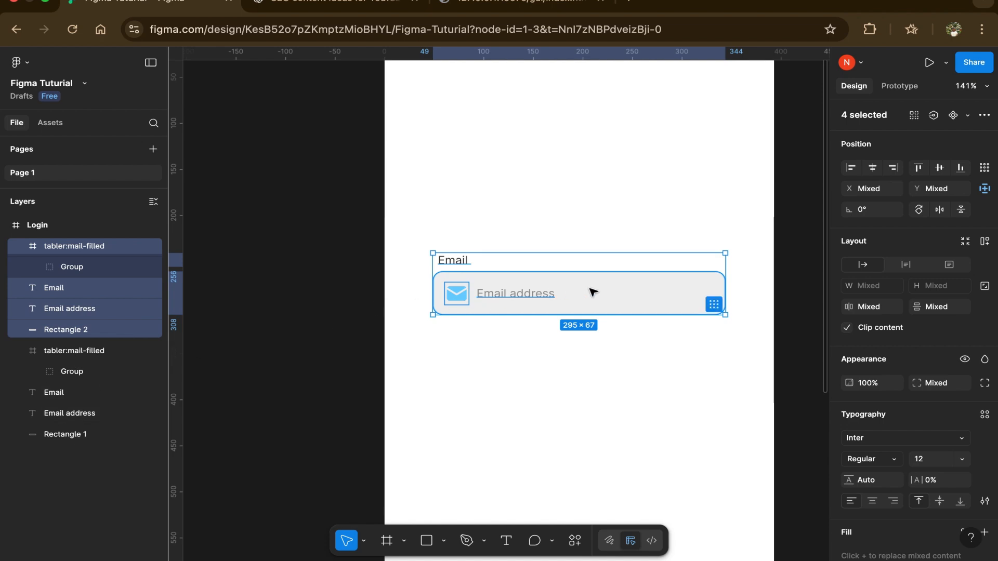
pyautogui.moveTo(590, 289); pyautogui.dragTo(586, 367)
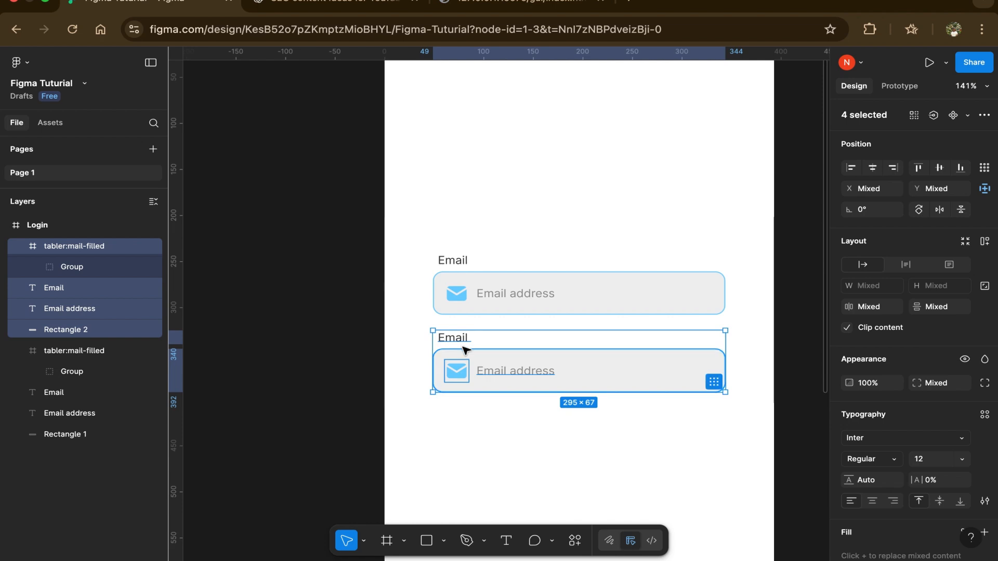
# Change the label above the lower field to "Password"
pyautogui.scroll(5, 461, 343)
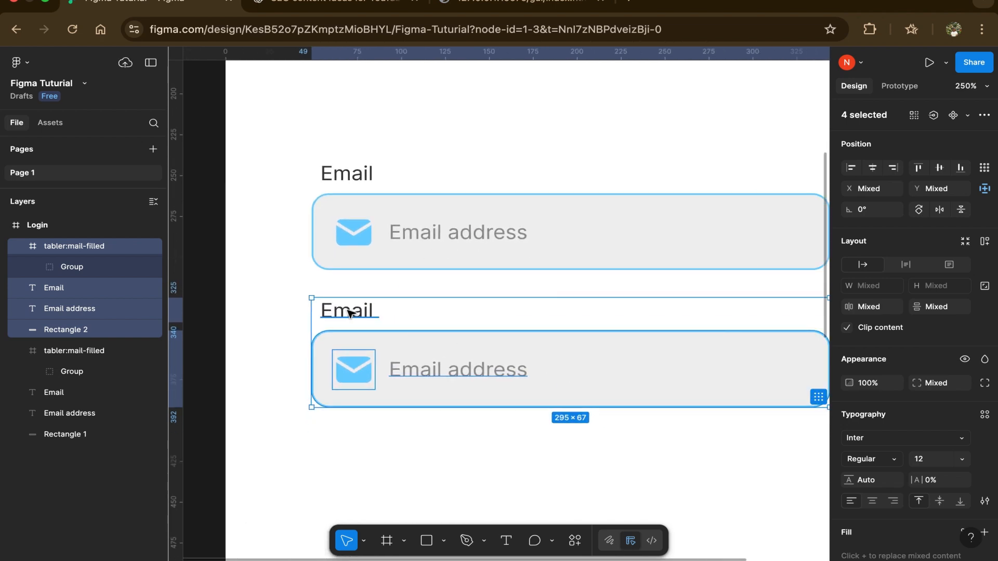
pyautogui.doubleClick(348, 311)
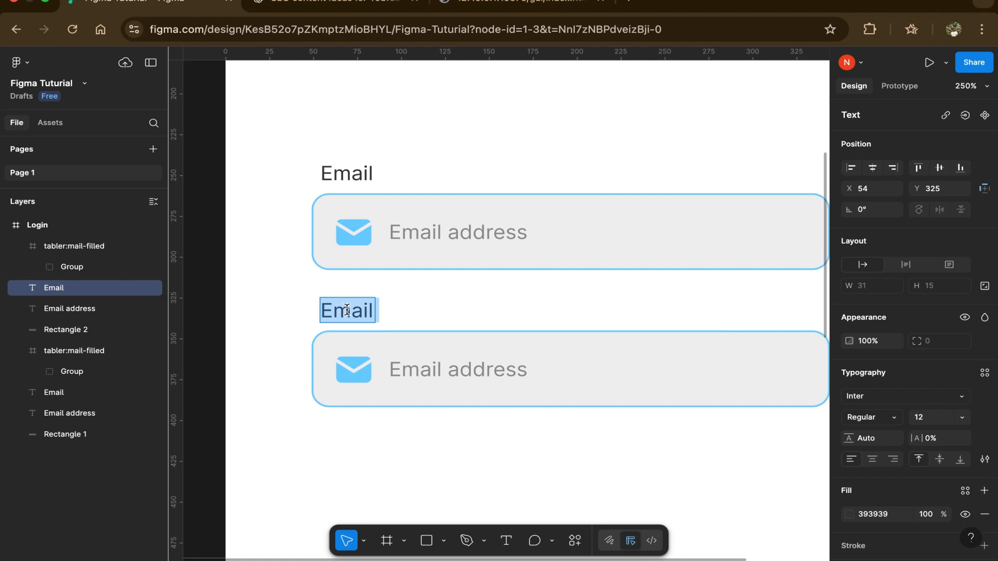
pyautogui.write('Pa')
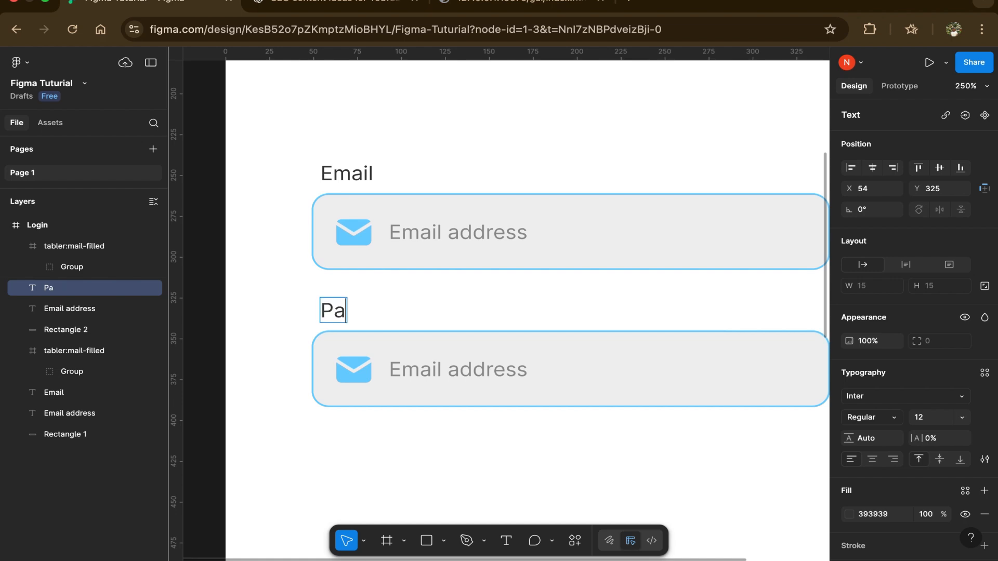
pyautogui.write('ssword')
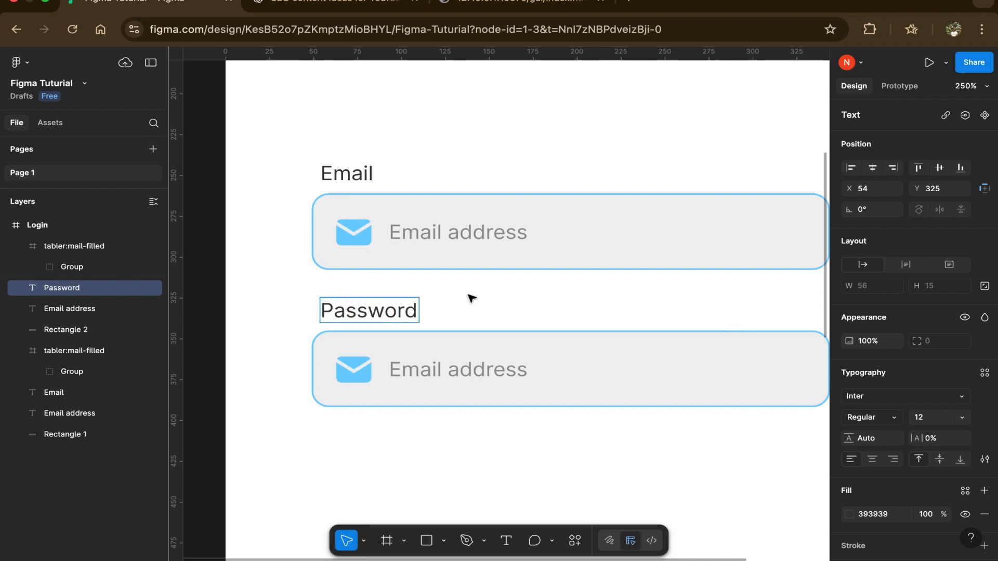
pyautogui.press('Escape')
# Replace the placeholder text inside the lower field with "Password"
pyautogui.doubleClick(451, 374)
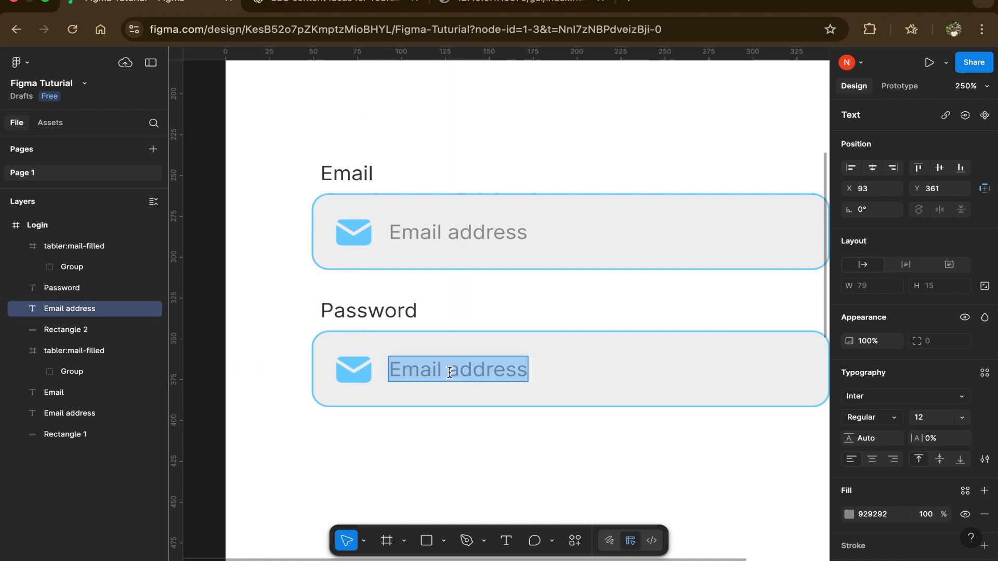
pyautogui.write('P')
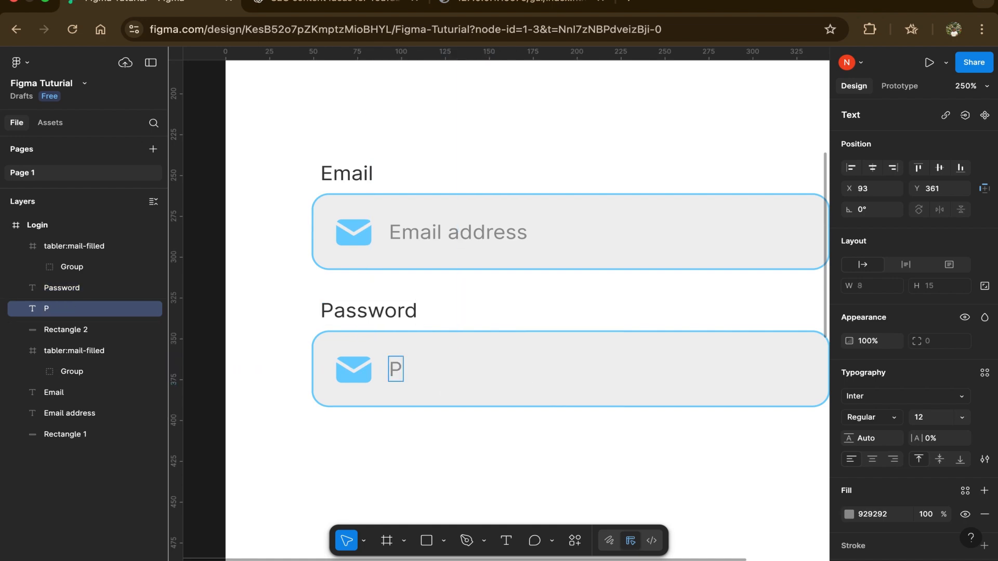
pyautogui.write('assword')
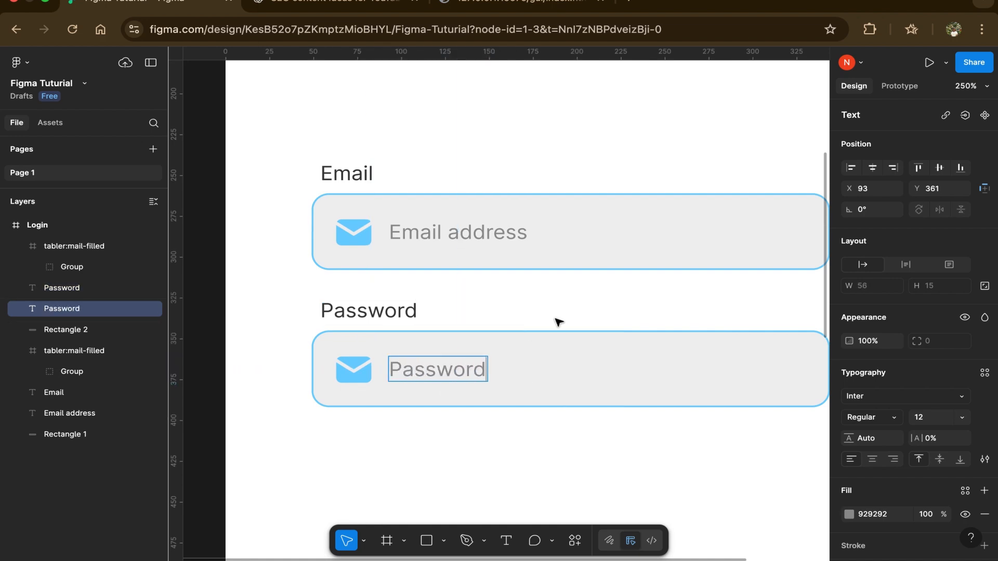
pyautogui.press('Escape')
pyautogui.click(352, 370)
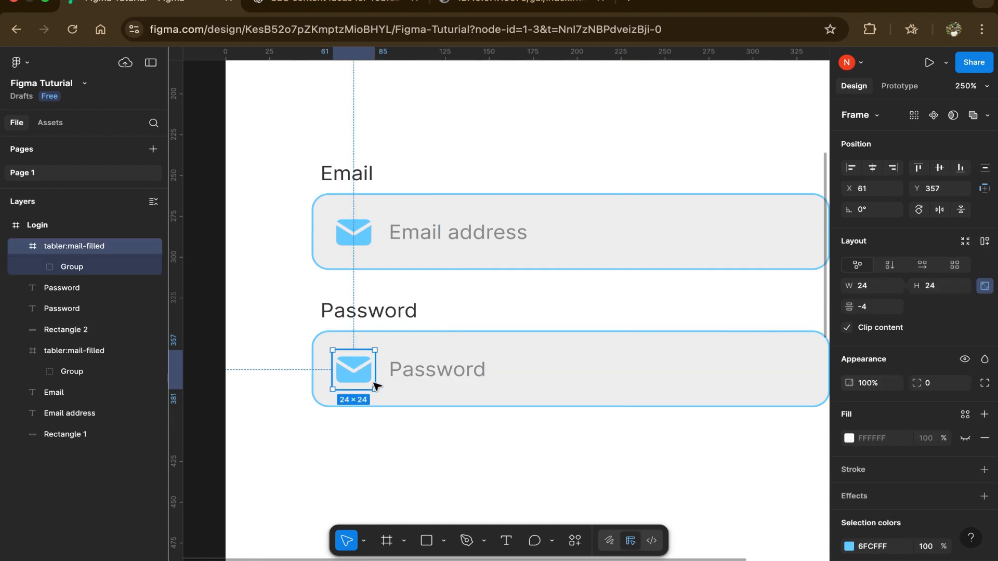
pyautogui.click(575, 542)
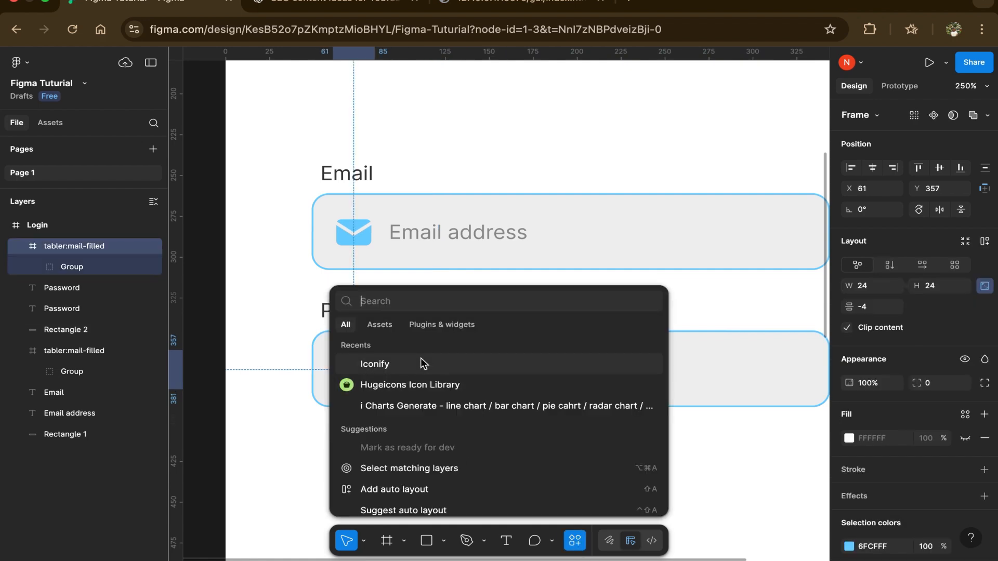
pyautogui.click(397, 363)
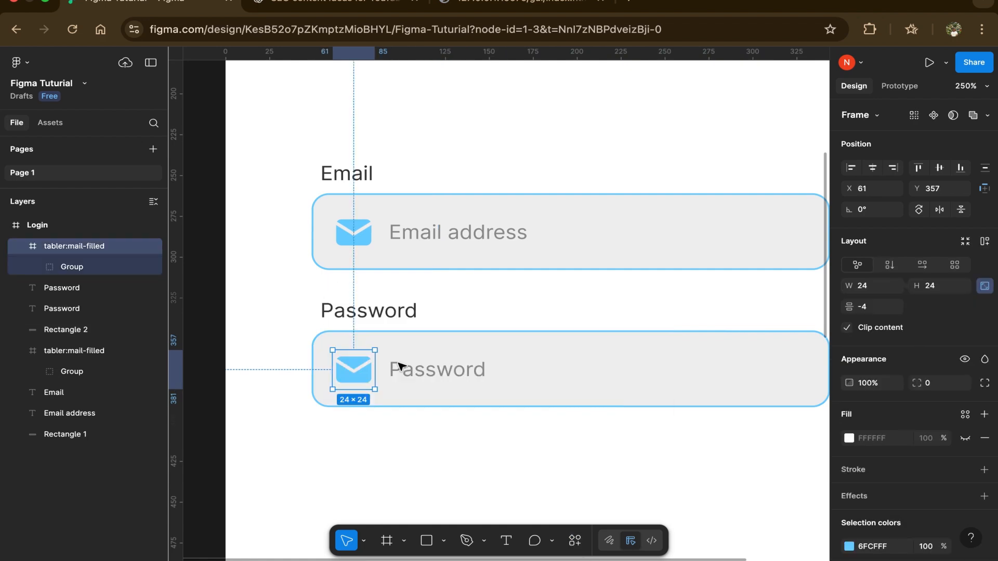
pyautogui.hscroll(-3, 552, 301)
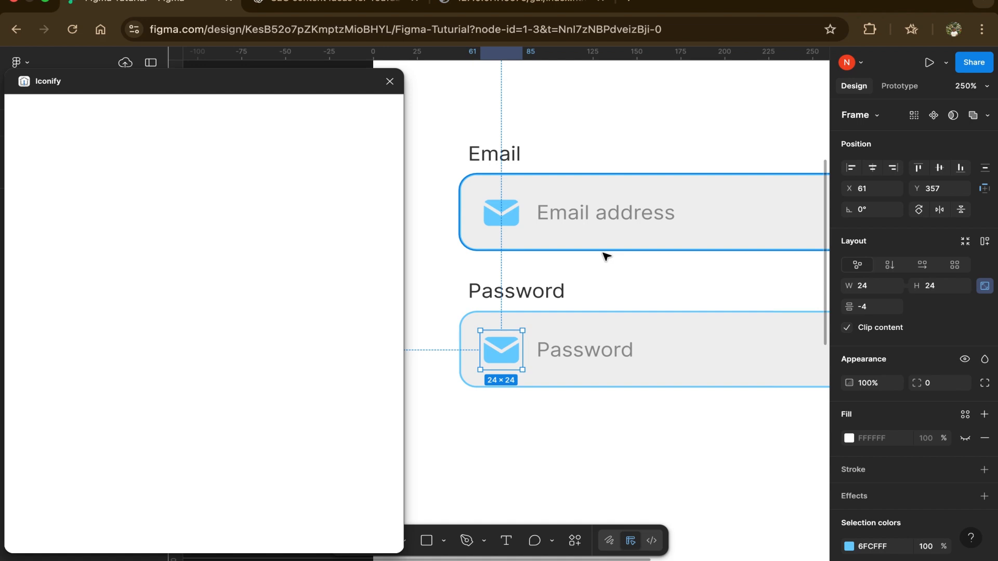
pyautogui.hscroll(-2, 623, 280)
pyautogui.scroll(1, 623, 281)
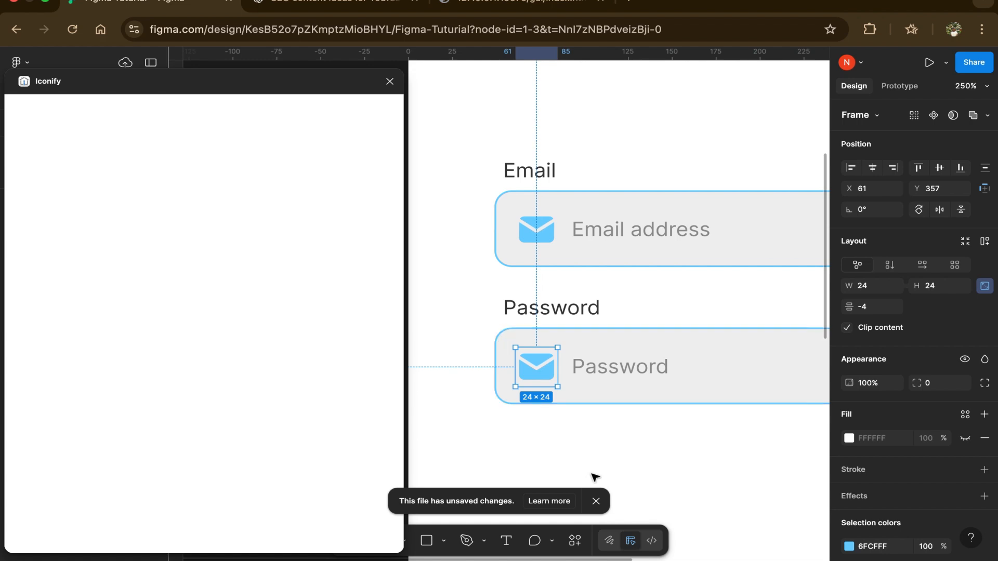
pyautogui.click(596, 501)
pyautogui.click(389, 82)
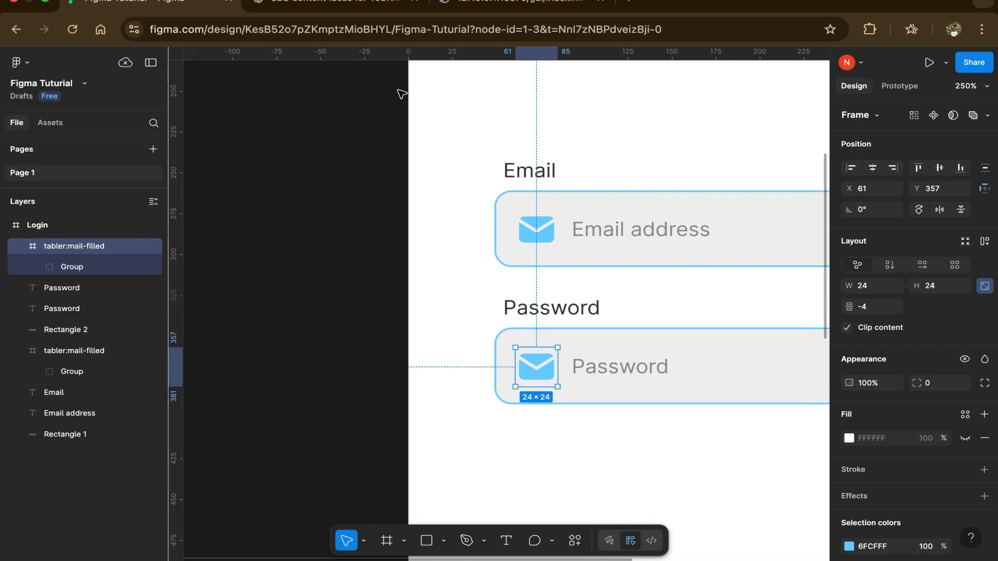
# Run the Iconify plugin and search its icons for "password"
pyautogui.click(574, 541)
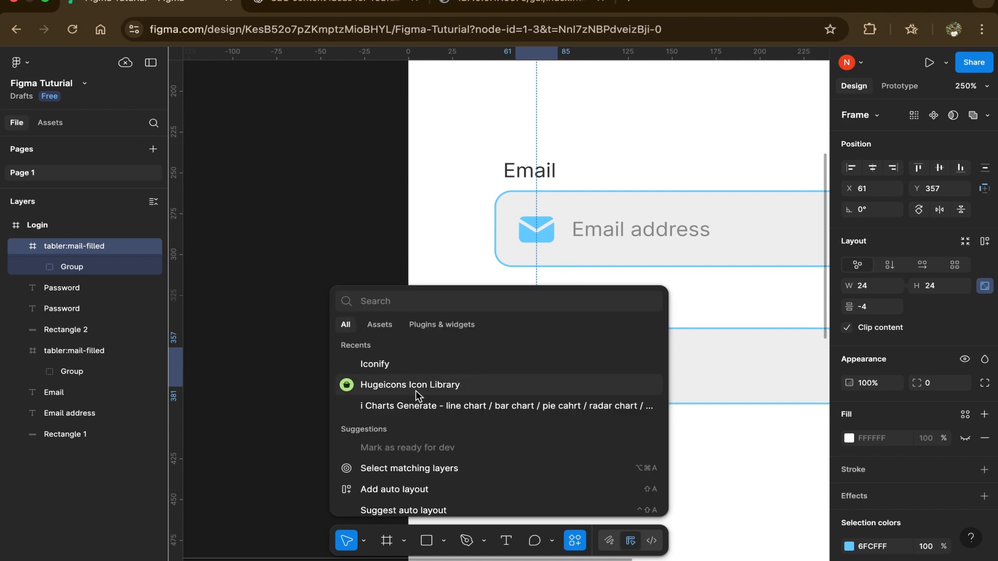
pyautogui.click(412, 367)
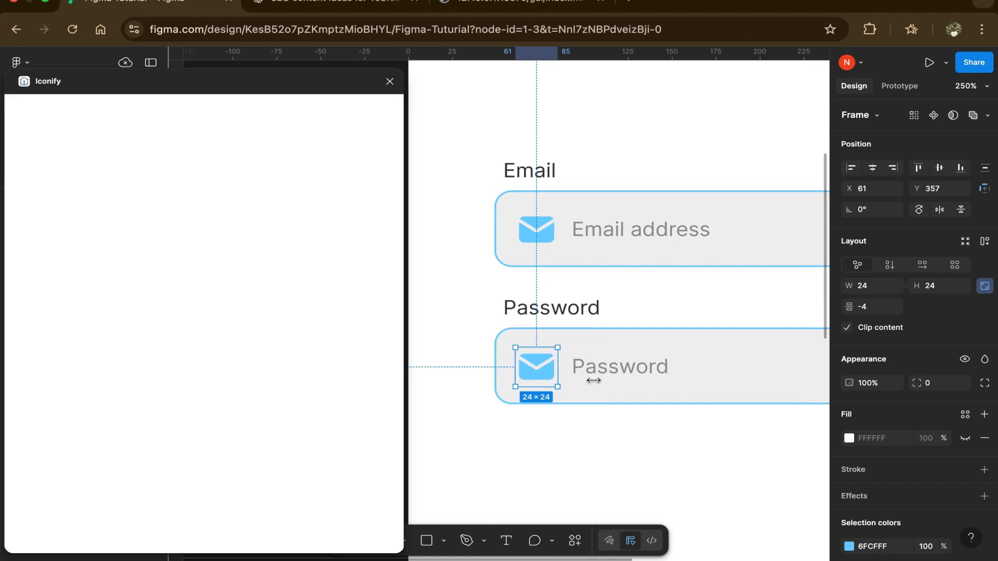
pyautogui.scroll(-5, 596, 383)
pyautogui.scroll(-3, 597, 383)
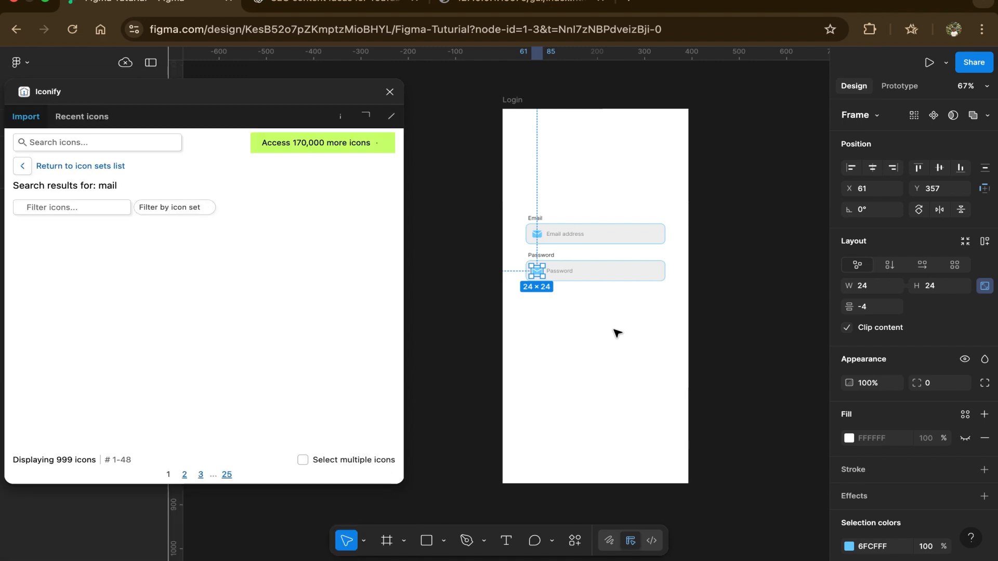
pyautogui.click(126, 139)
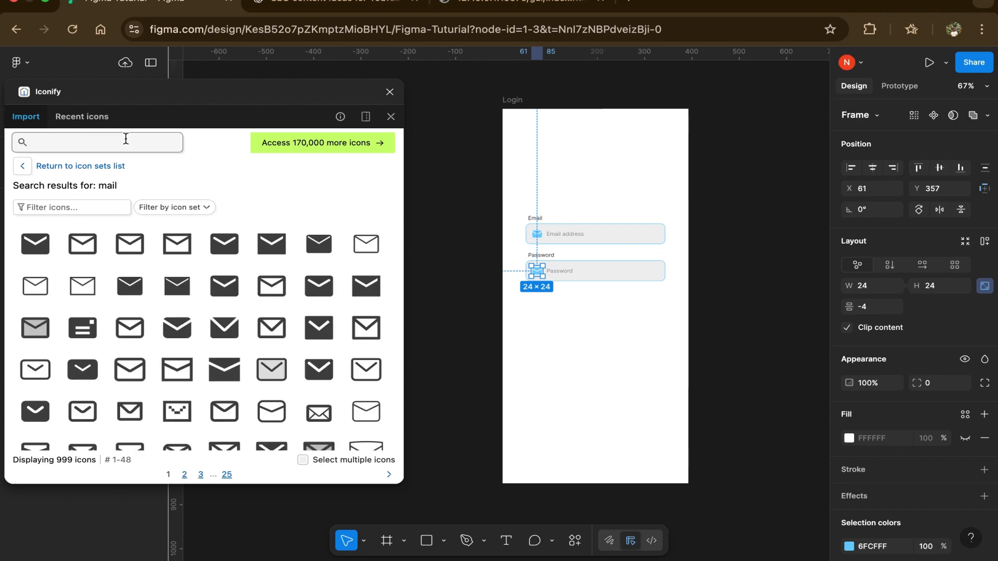
pyautogui.write('passwo')
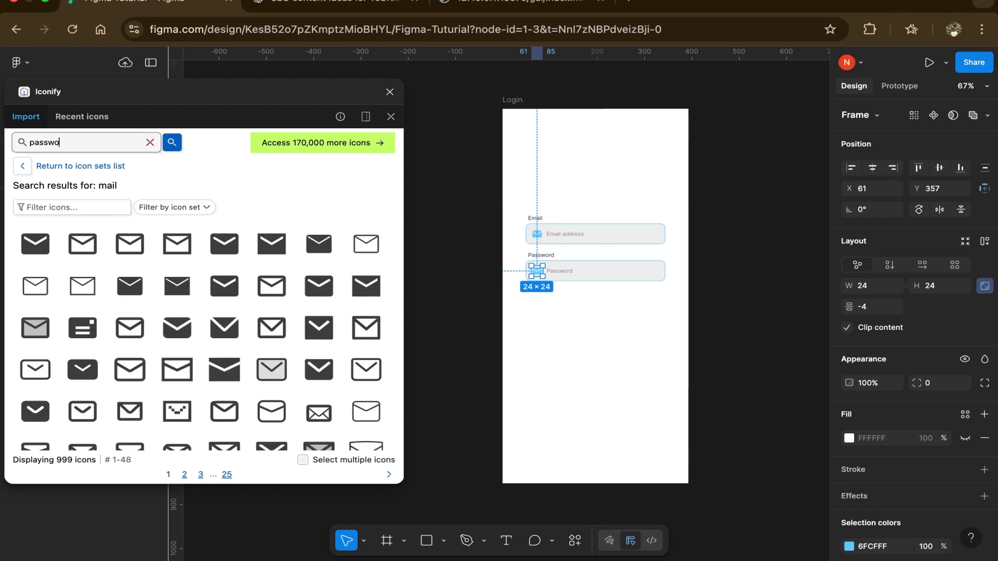
pyautogui.write('rd')
pyautogui.press('Return')
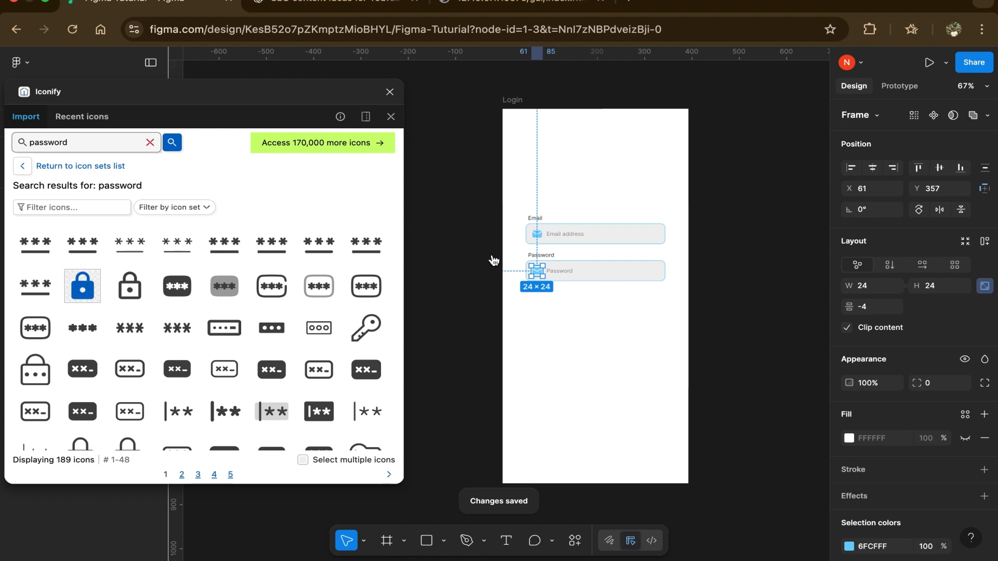
# Replace the mail icon in the password field with the solid padlock icon mdi:password and close the plugin
pyautogui.scroll(5, 522, 283)
pyautogui.scroll(5, 523, 283)
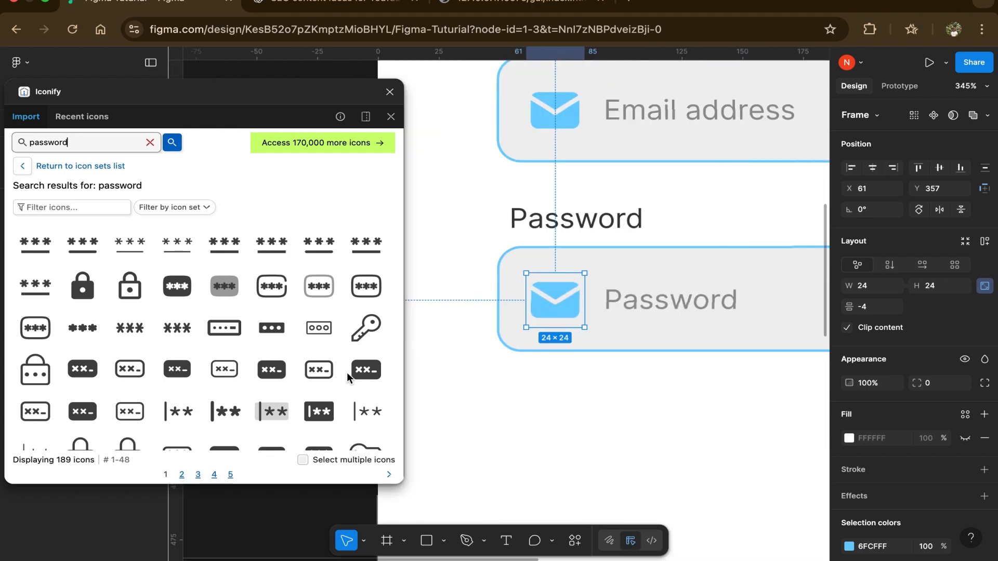
pyautogui.click(675, 295)
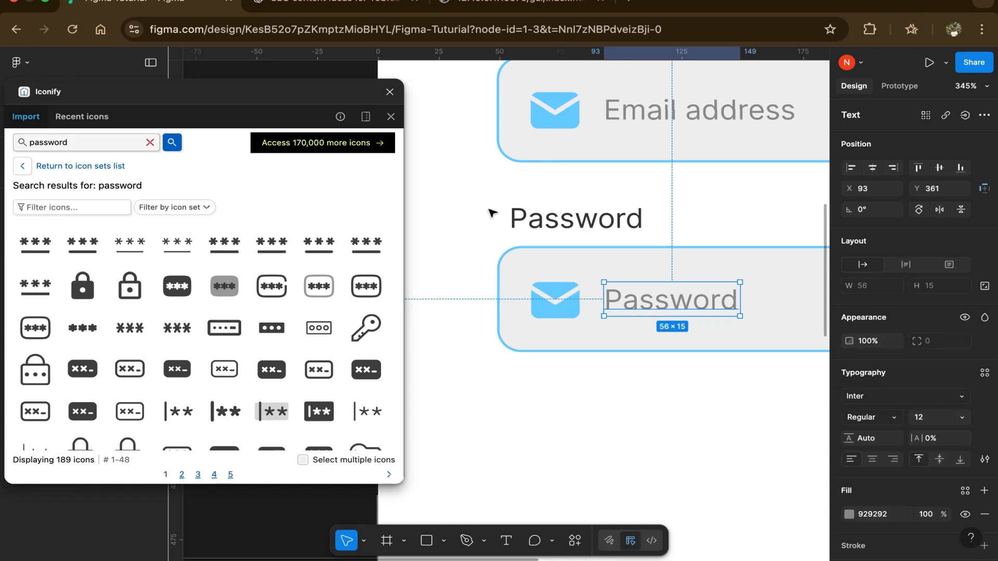
pyautogui.click(561, 308)
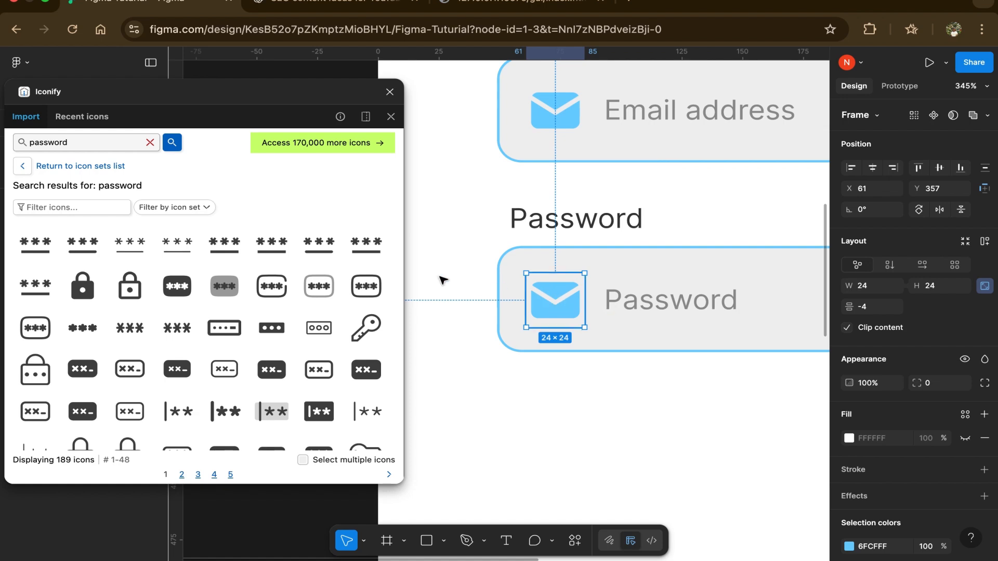
pyautogui.click(70, 138)
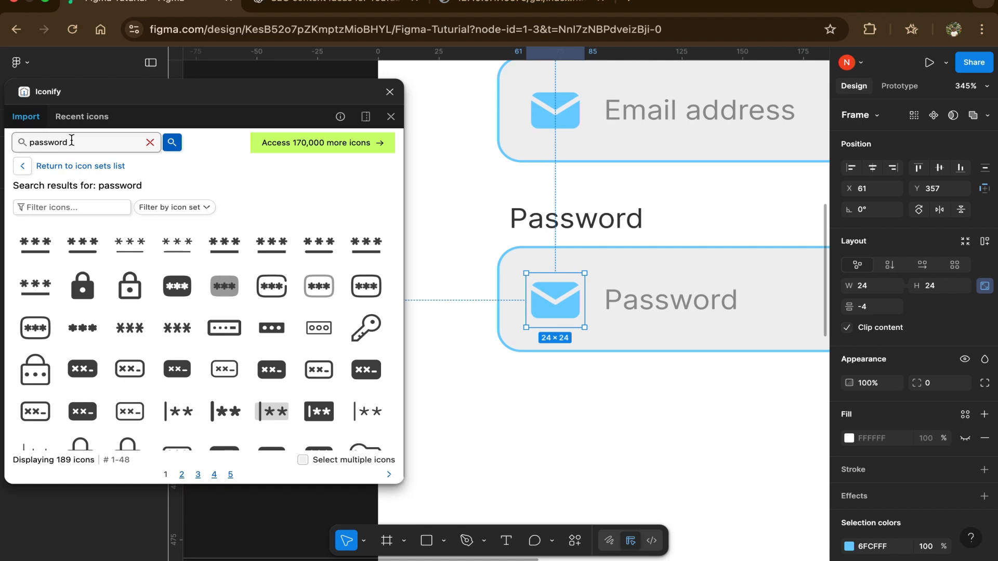
pyautogui.scroll(-1, 240, 343)
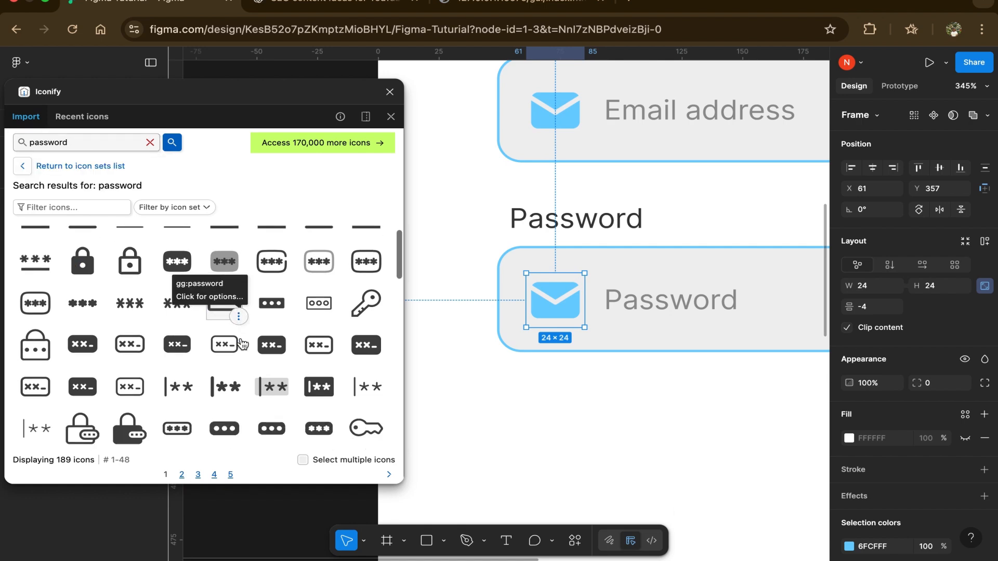
pyautogui.scroll(-3, 229, 338)
pyautogui.scroll(4, 223, 335)
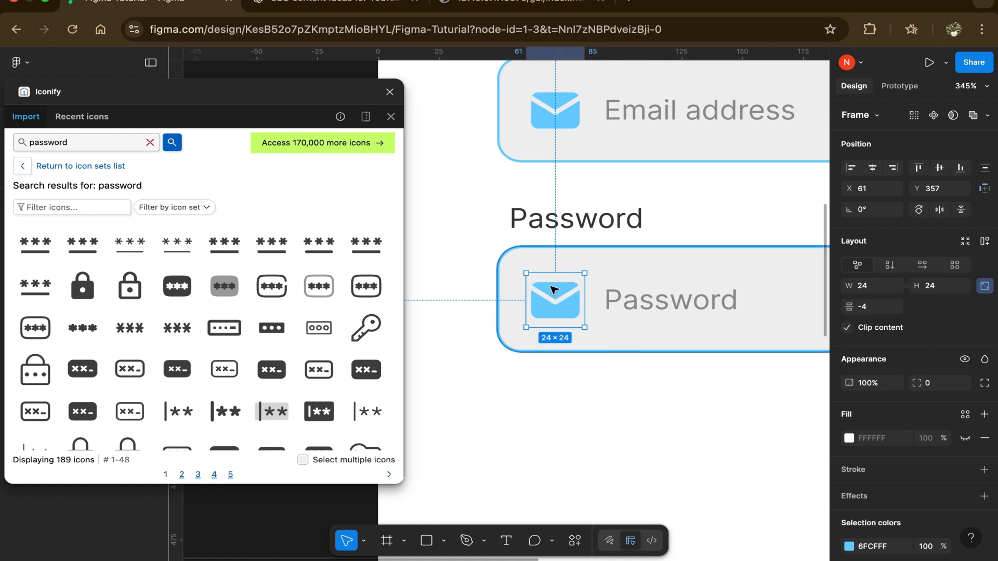
pyautogui.click(83, 289)
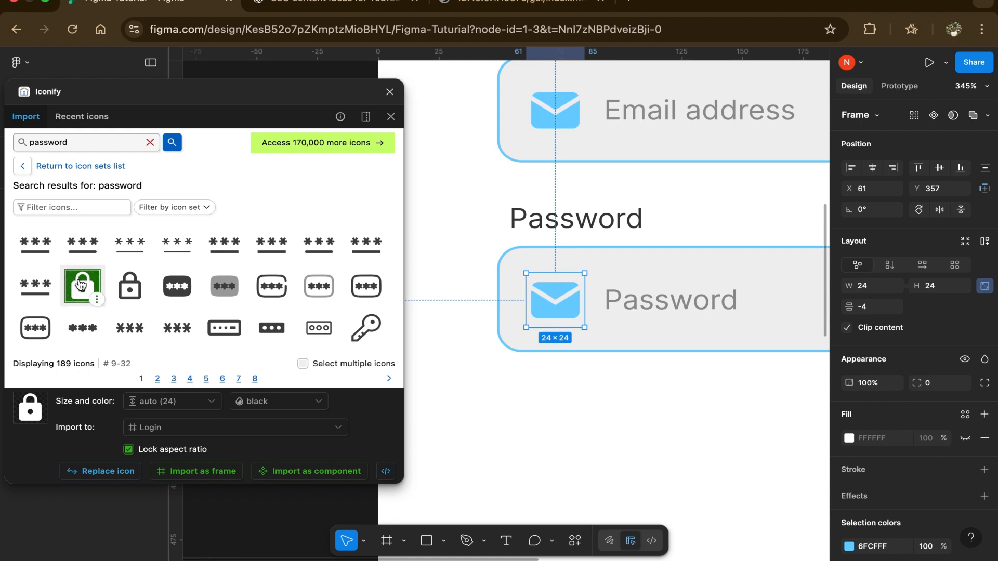
pyautogui.click(121, 473)
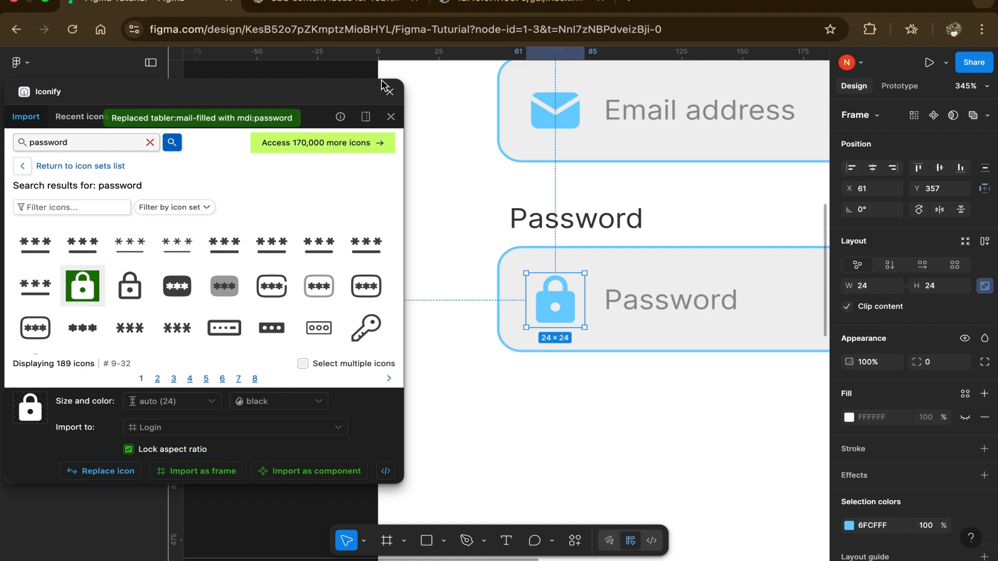
pyautogui.click(389, 93)
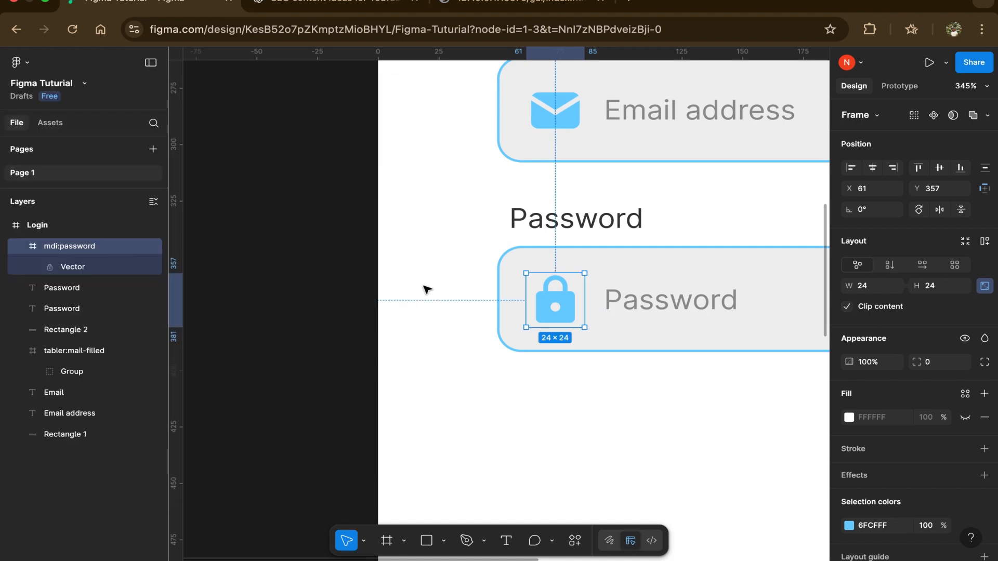
# Duplicate the padlock icon and place the copy at the right end of the password field, at about X 308, Y 357
pyautogui.scroll(-5, 426, 290)
pyautogui.scroll(4, 507, 303)
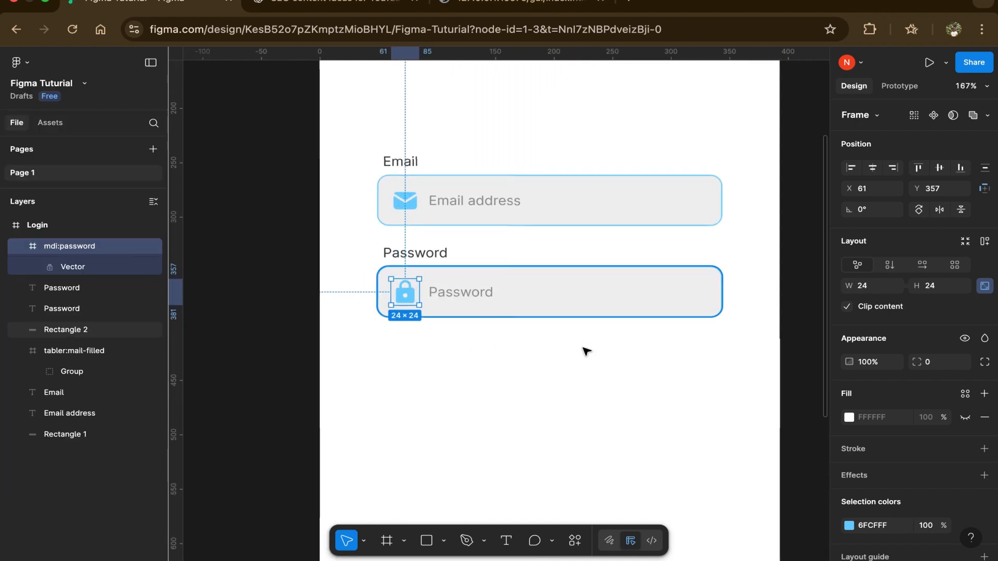
pyautogui.click(583, 343)
pyautogui.scroll(-2, 582, 276)
pyautogui.click(582, 275)
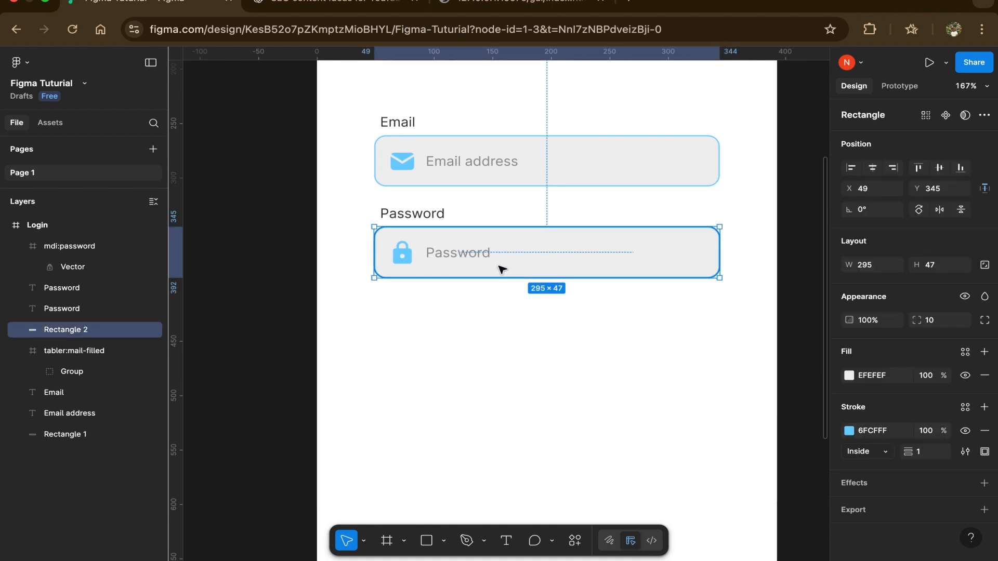
pyautogui.click(401, 256)
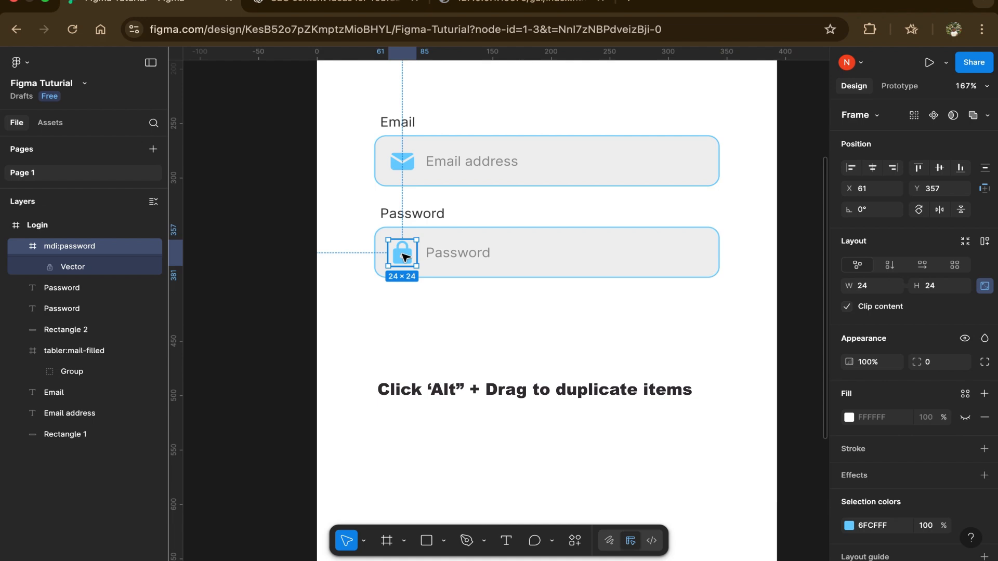
pyautogui.press('super+c')
pyautogui.press('super+v')
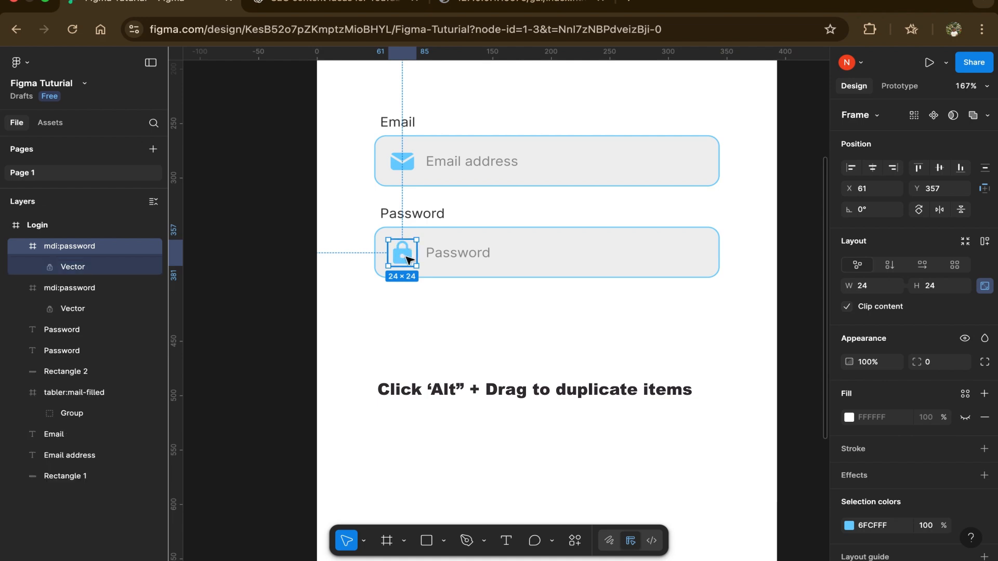
pyautogui.moveTo(409, 259); pyautogui.dragTo(700, 261)
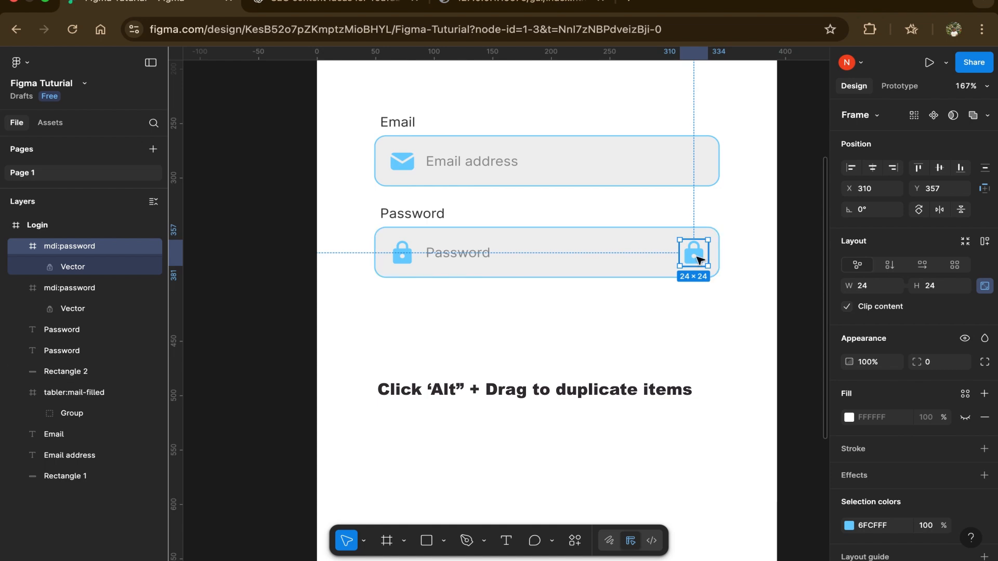
pyautogui.moveTo(692, 255); pyautogui.dragTo(695, 258)
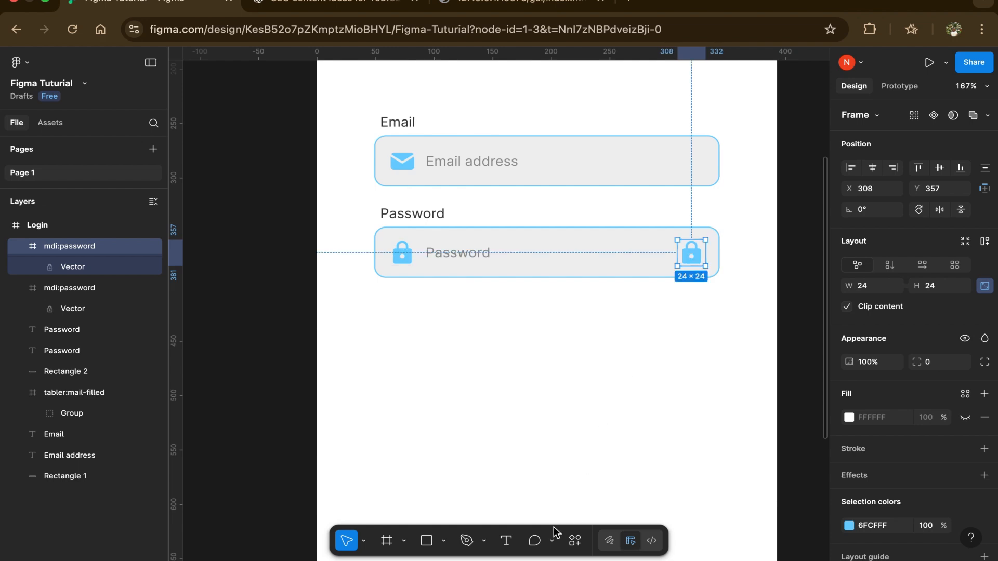
# Run Iconify on the copied padlock and search its icons for "eye"
pyautogui.click(575, 540)
pyautogui.click(427, 364)
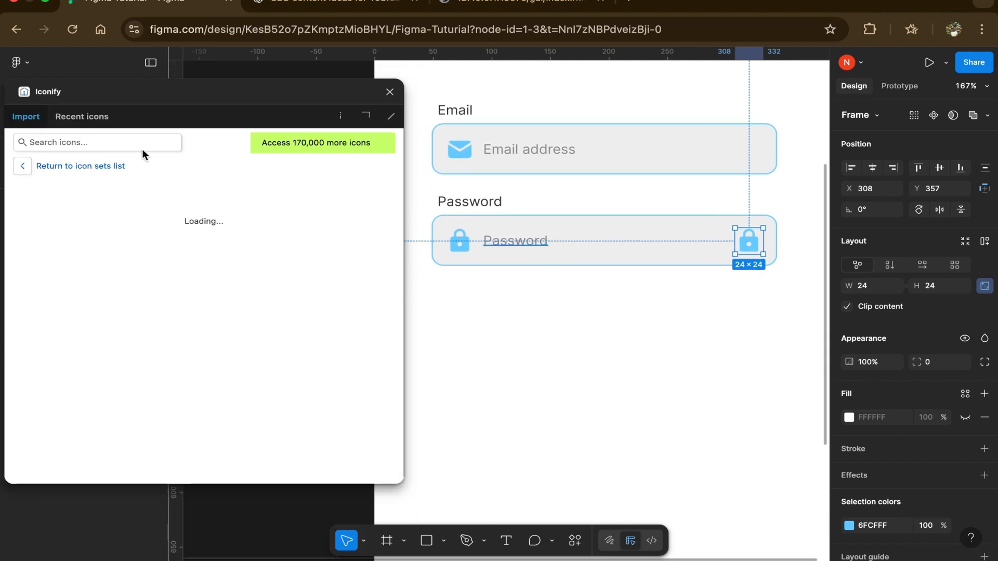
pyautogui.click(94, 141)
pyautogui.write('eye')
pyautogui.press('Return')
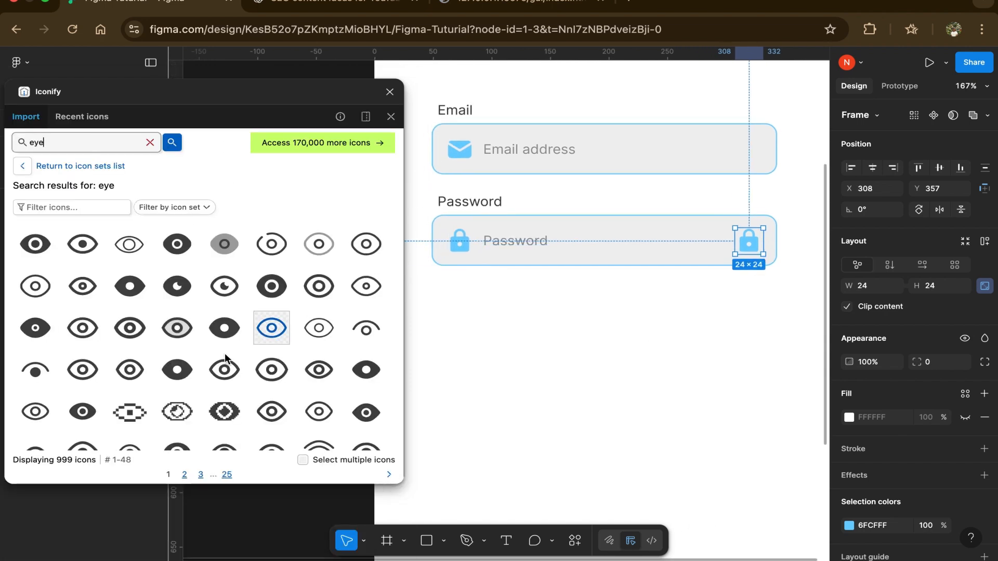
# Replace the copied padlock with the fluent:eye-12-filled icon, close the plugin and select the password field's rectangle
pyautogui.scroll(-1, 152, 410)
pyautogui.scroll(-4, 152, 406)
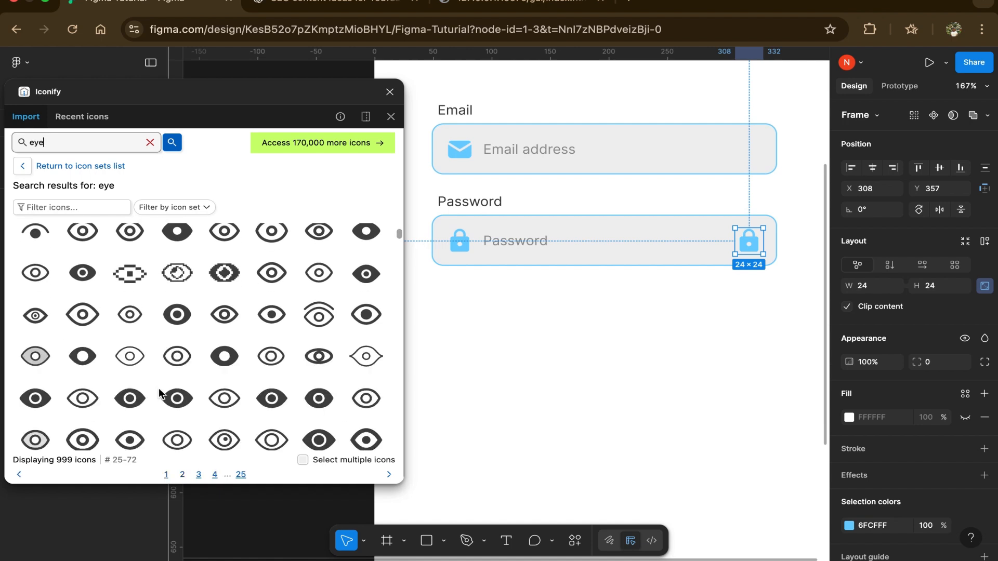
pyautogui.scroll(-3, 173, 373)
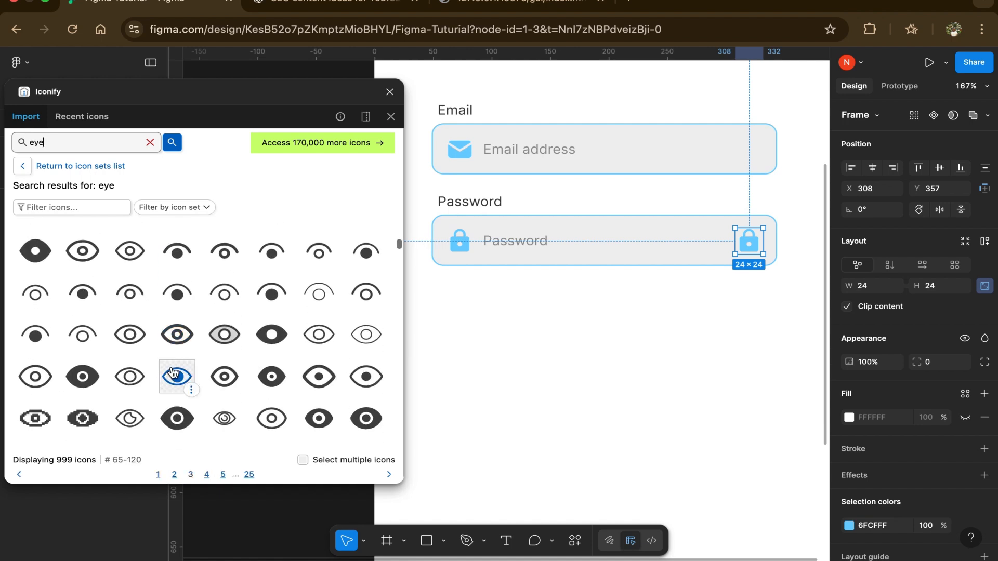
pyautogui.click(177, 253)
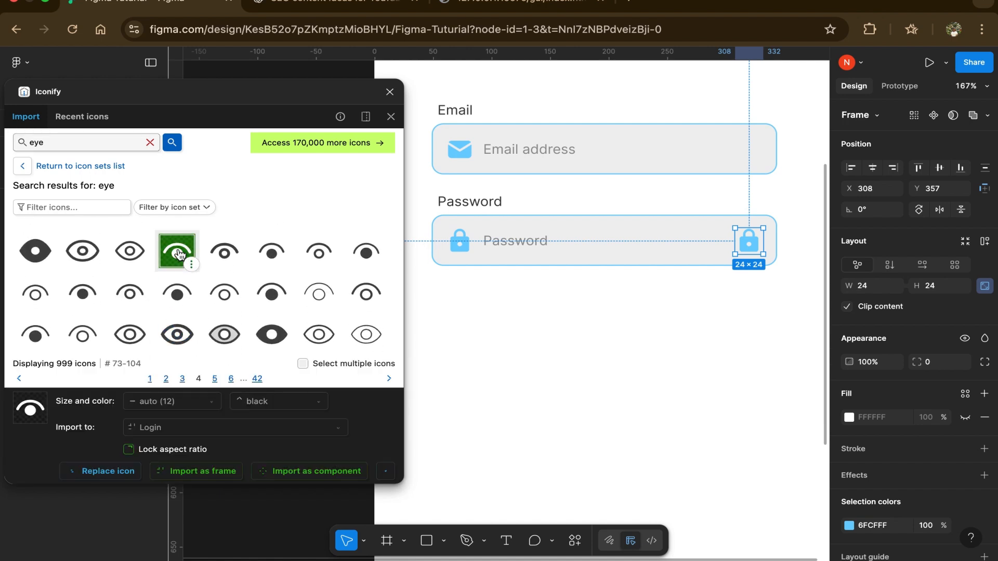
pyautogui.click(97, 472)
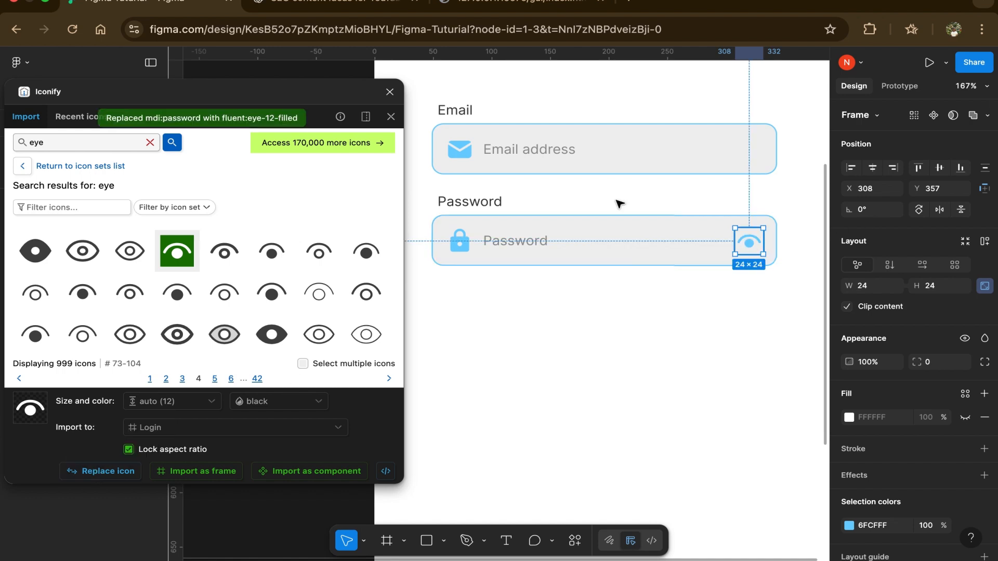
pyautogui.click(389, 92)
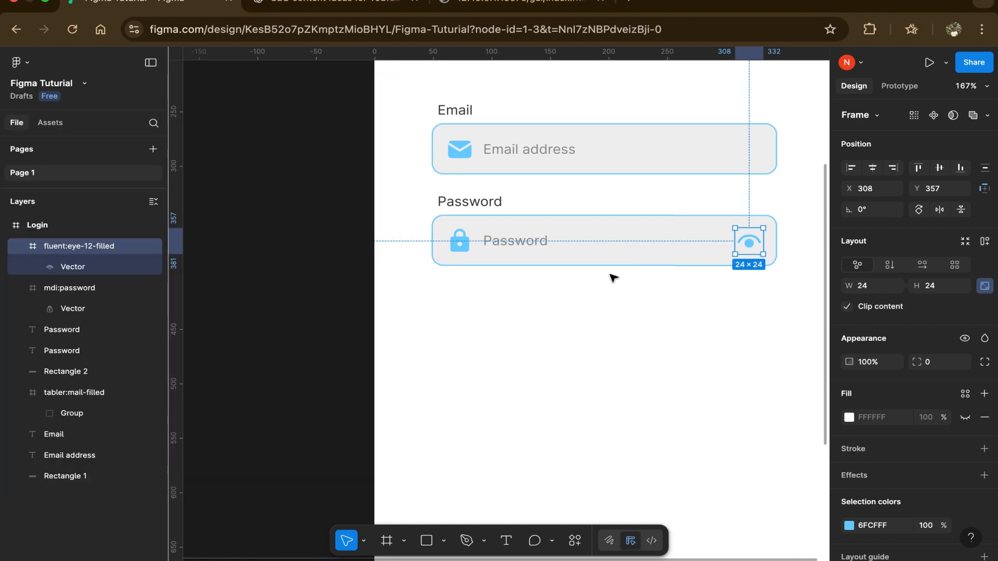
pyautogui.press('Escape')
pyautogui.click(619, 248)
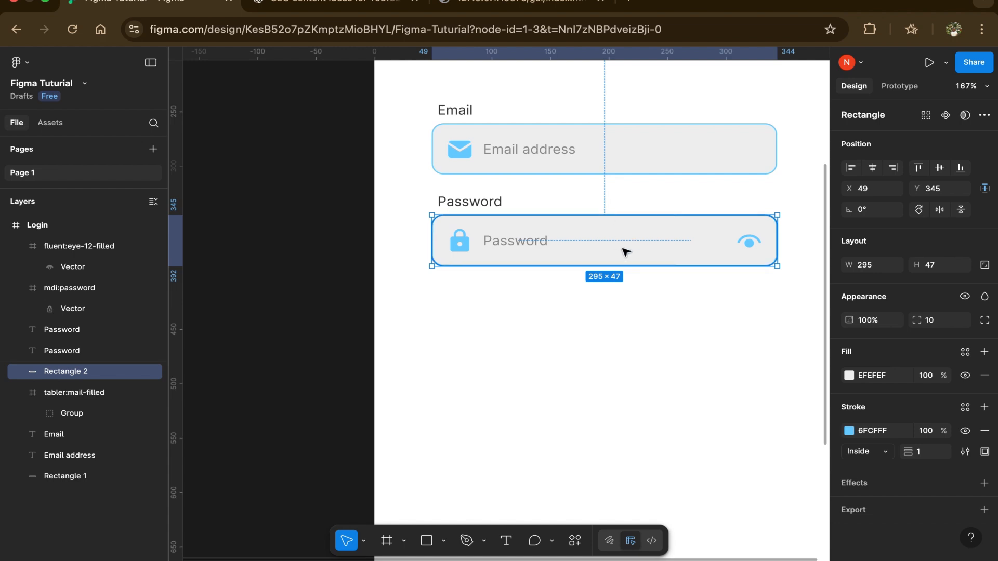
# Duplicate the password field's rectangle, place the copy below it at Y 425 and fill it with 6FCFFF
pyautogui.press('super+d')
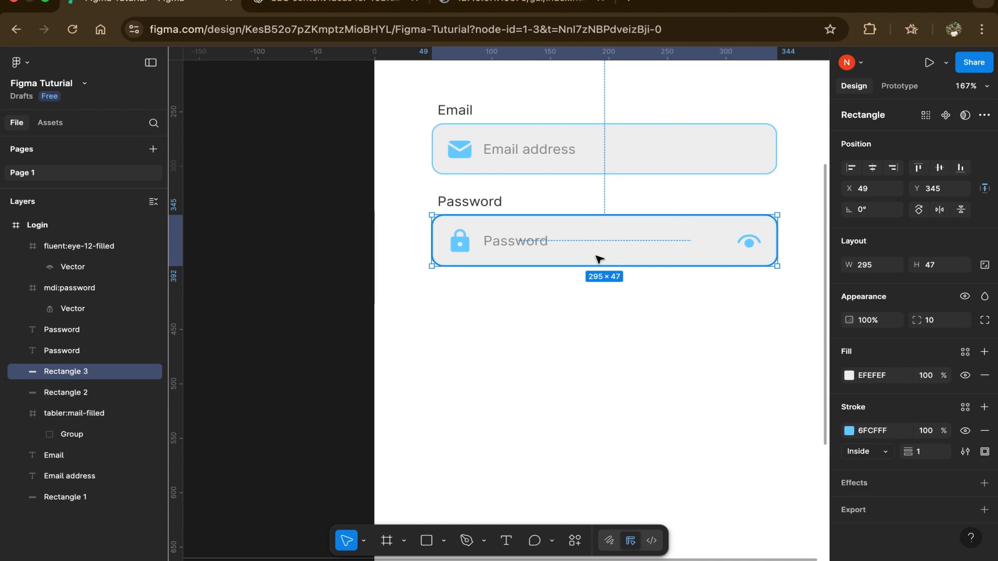
pyautogui.moveTo(648, 233); pyautogui.dragTo(649, 319)
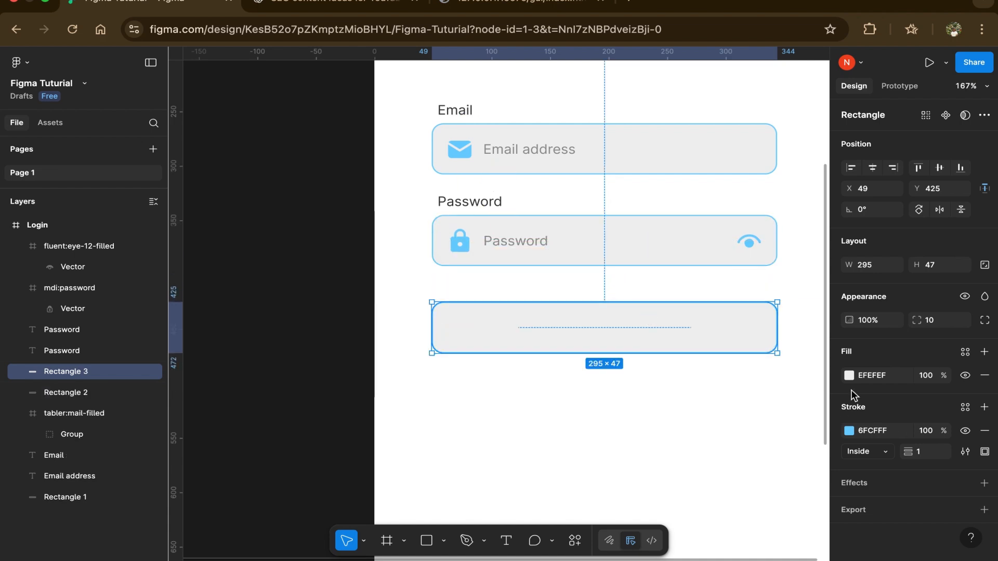
pyautogui.hscroll(5, 619, 338)
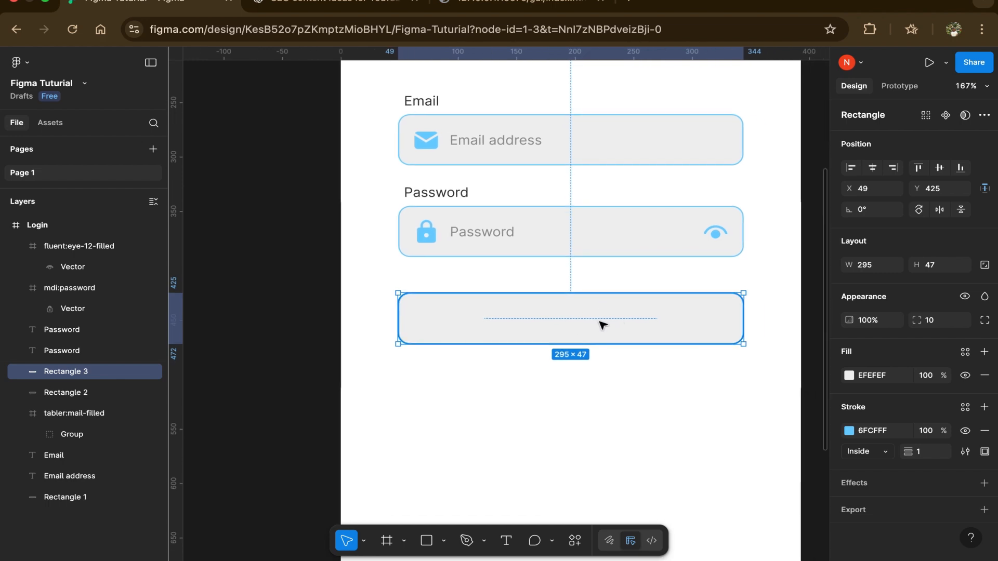
pyautogui.click(850, 375)
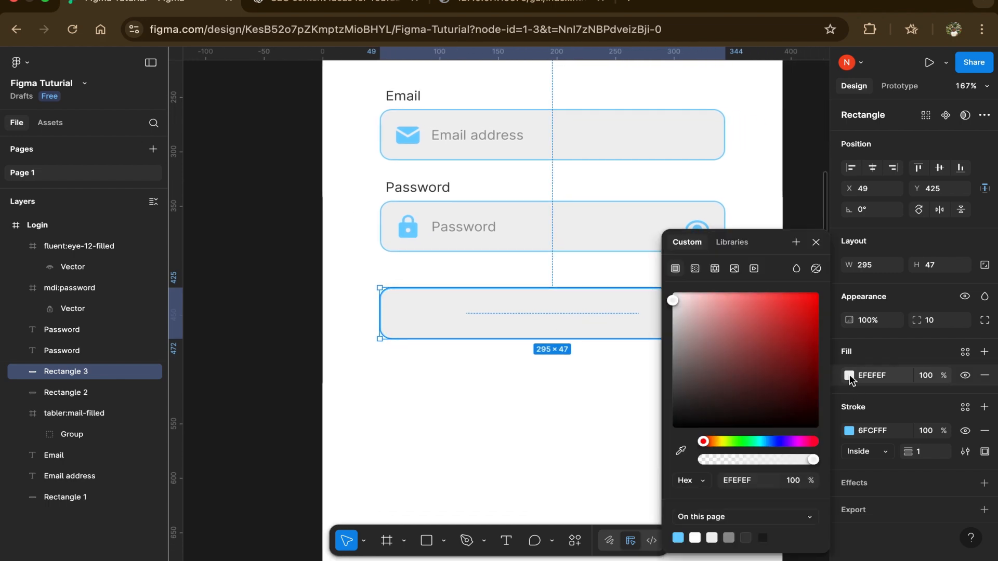
pyautogui.click(677, 537)
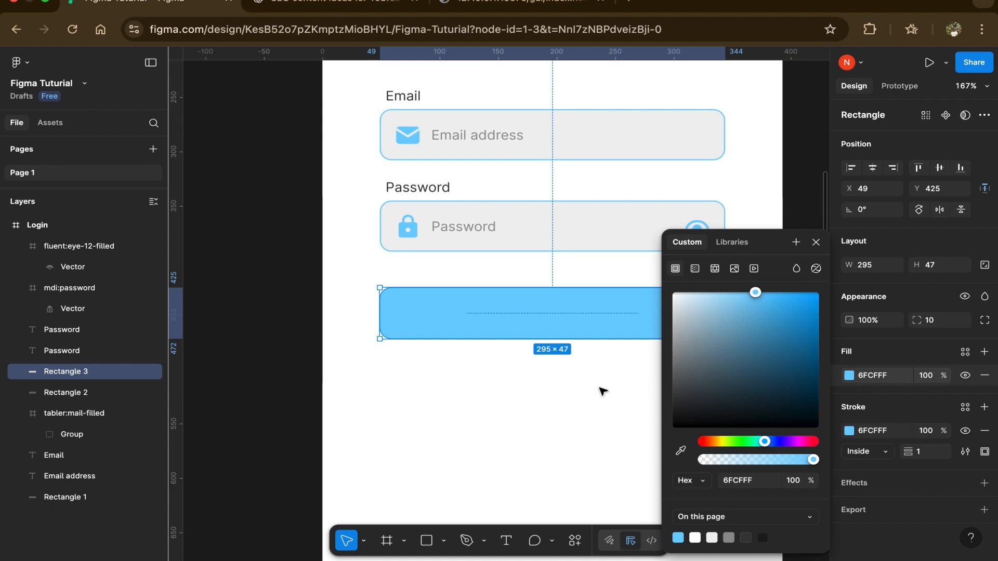
pyautogui.press('Escape')
# Add a "Login" text label on the blue rectangle, centred horizontally in the frame and positioned at Y 441
pyautogui.press('t')
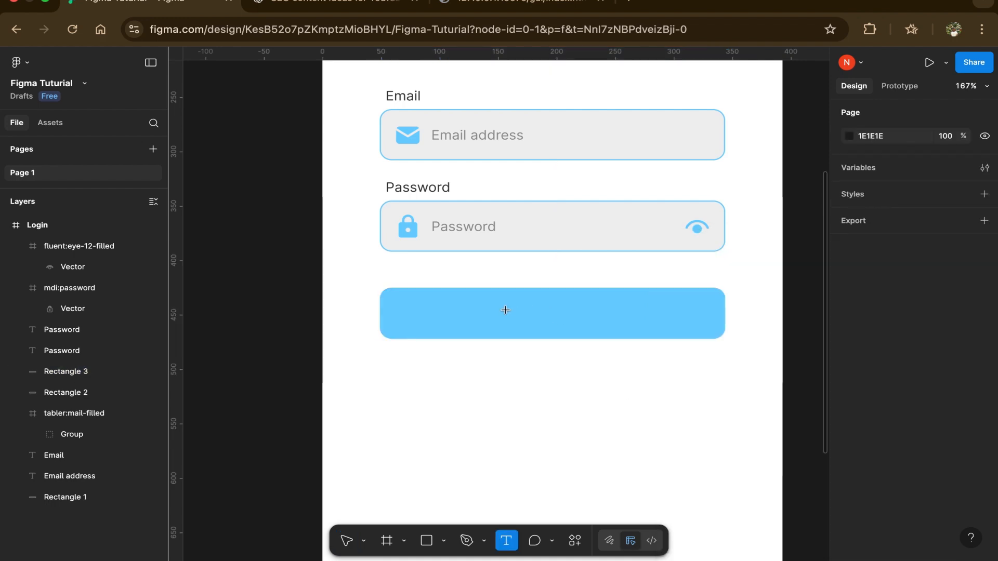
pyautogui.click(506, 311)
pyautogui.write('Login')
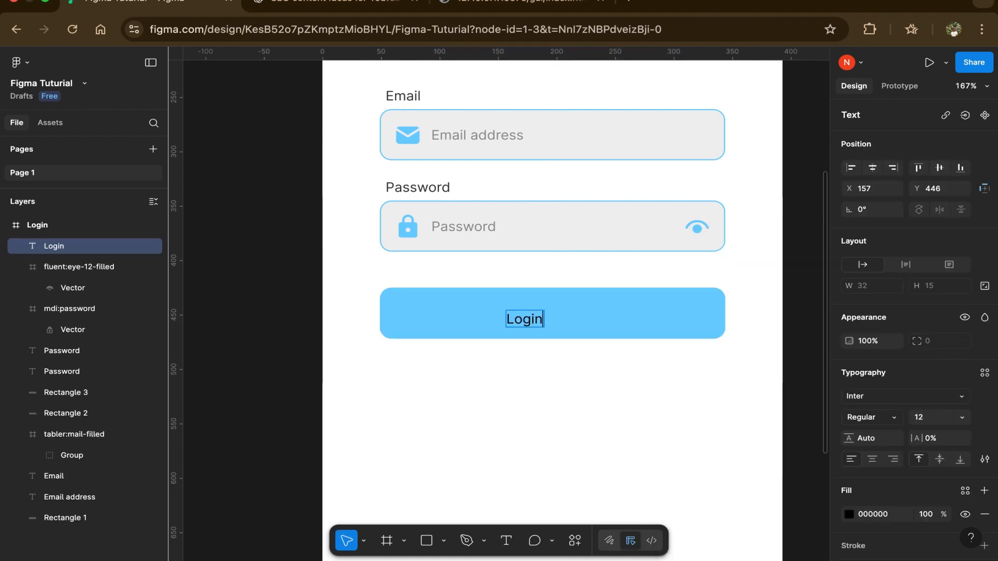
pyautogui.press('Escape')
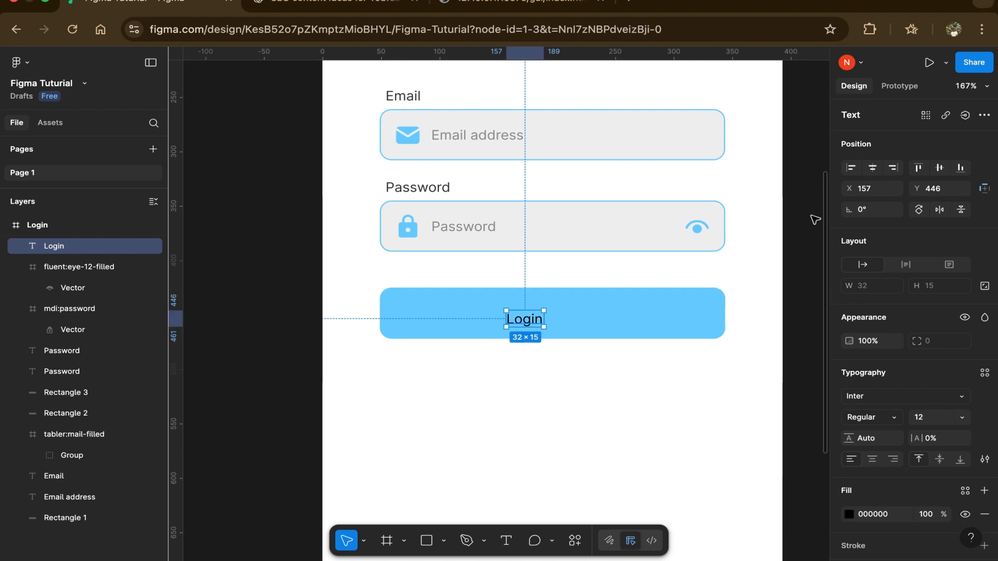
pyautogui.click(872, 168)
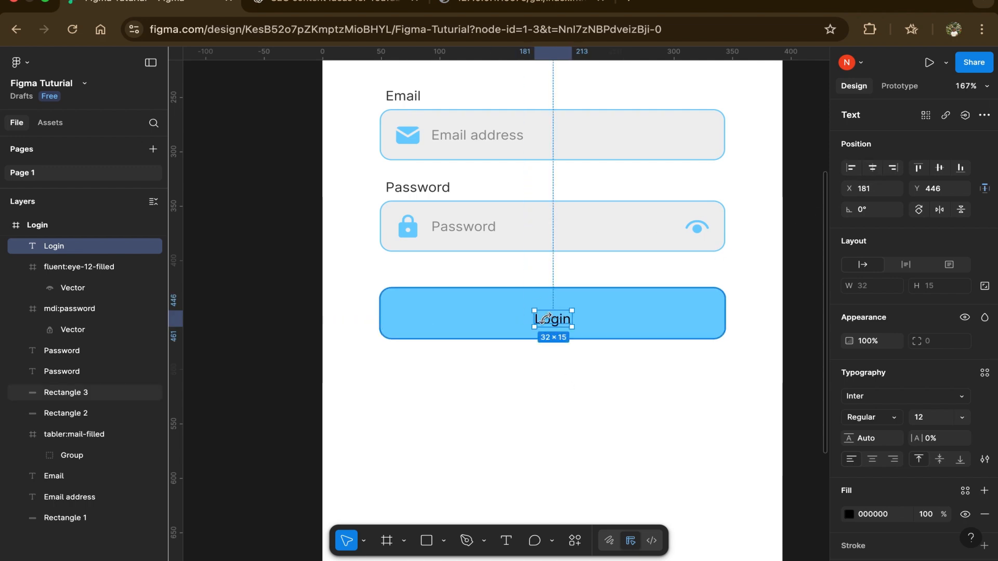
pyautogui.moveTo(557, 326); pyautogui.dragTo(557, 321)
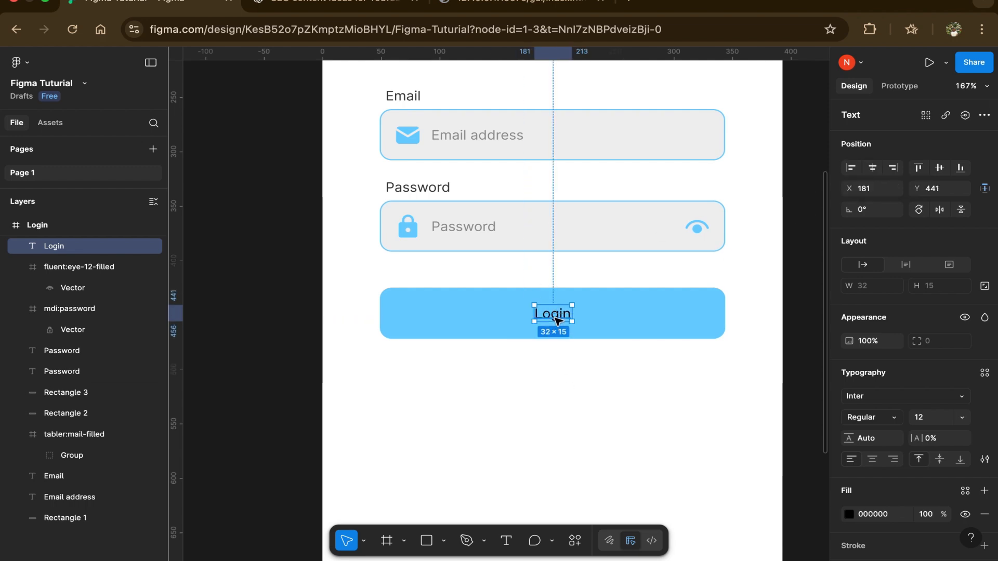
# Set the Login label's font weight to Bold and centre it horizontally again
pyautogui.click(556, 315)
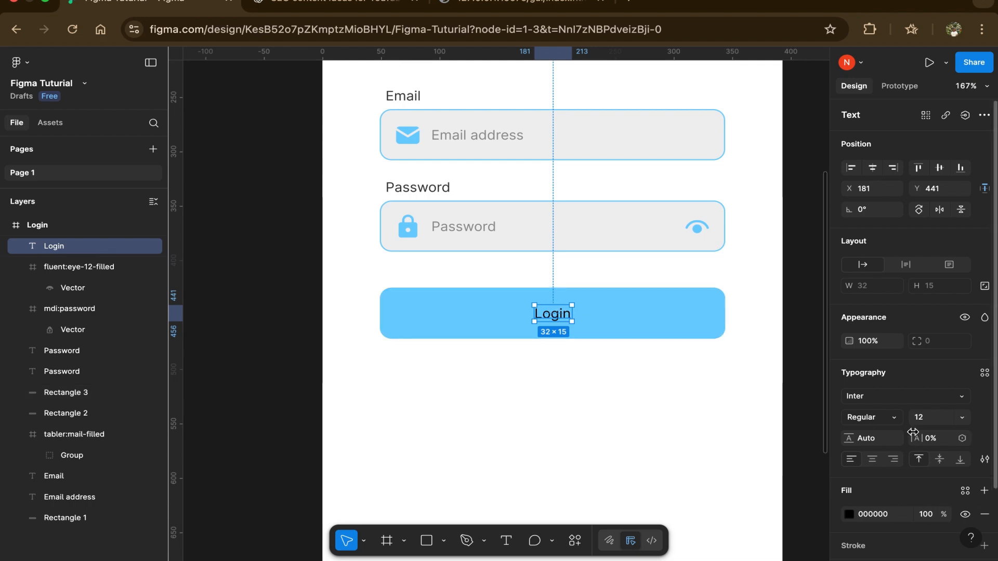
pyautogui.click(895, 417)
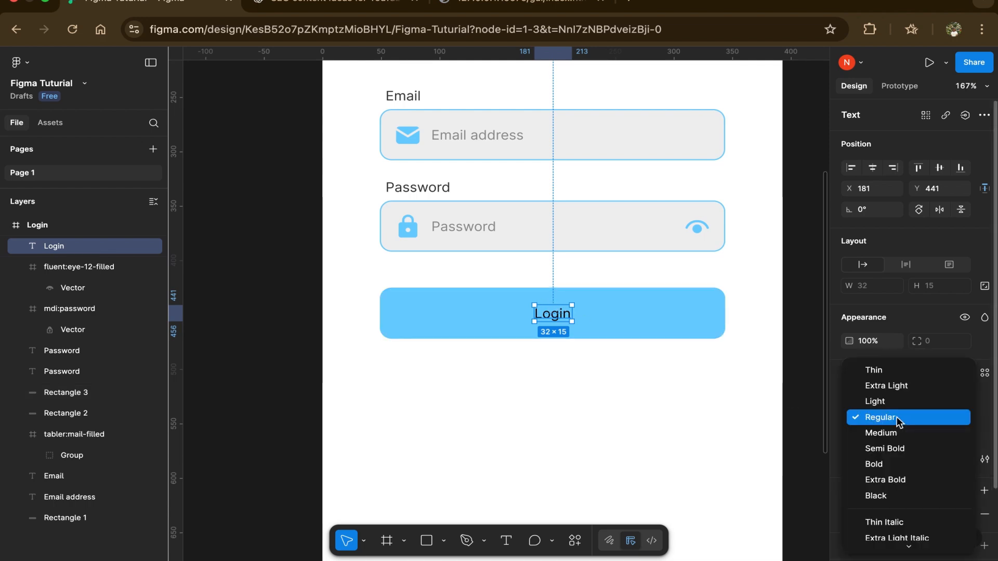
pyautogui.click(882, 464)
pyautogui.click(872, 168)
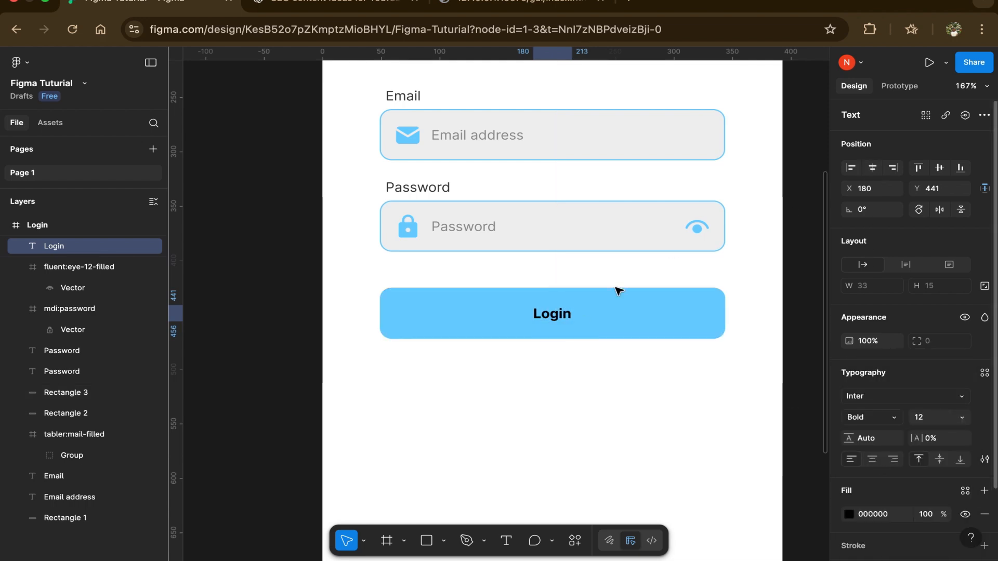
# Group the Login label with its blue rectangle and rename the group as "Login button"
pyautogui.keyDown('shift'); pyautogui.click(614, 314); pyautogui.keyUp('shift')
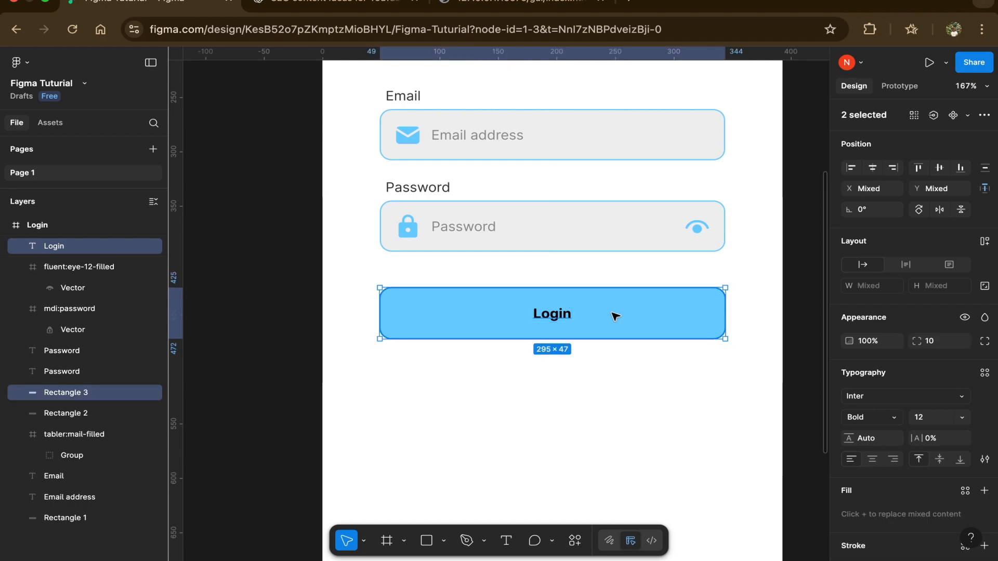
pyautogui.moveTo(646, 364); pyautogui.dragTo(521, 288)
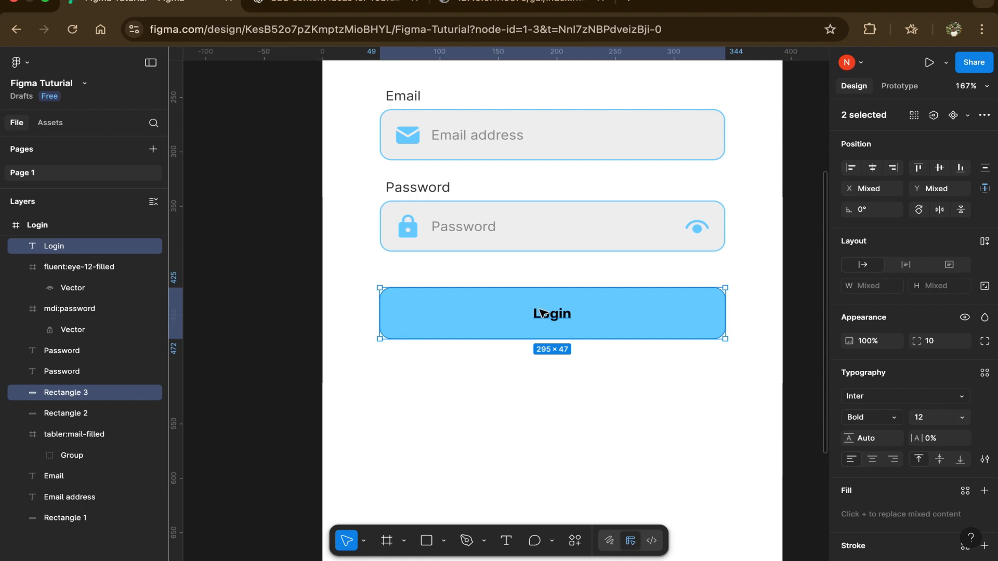
pyautogui.rightClick(540, 312)
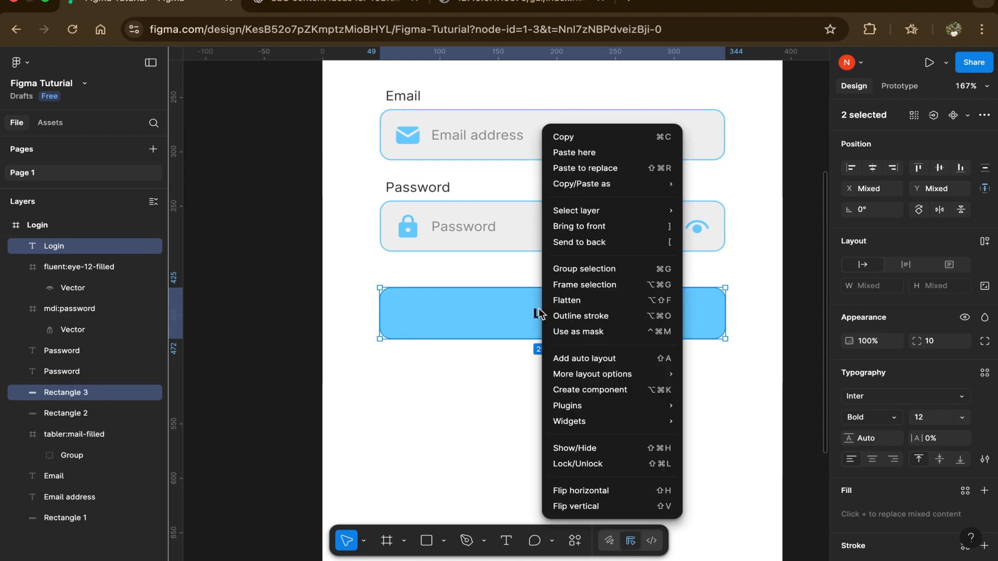
pyautogui.click(594, 271)
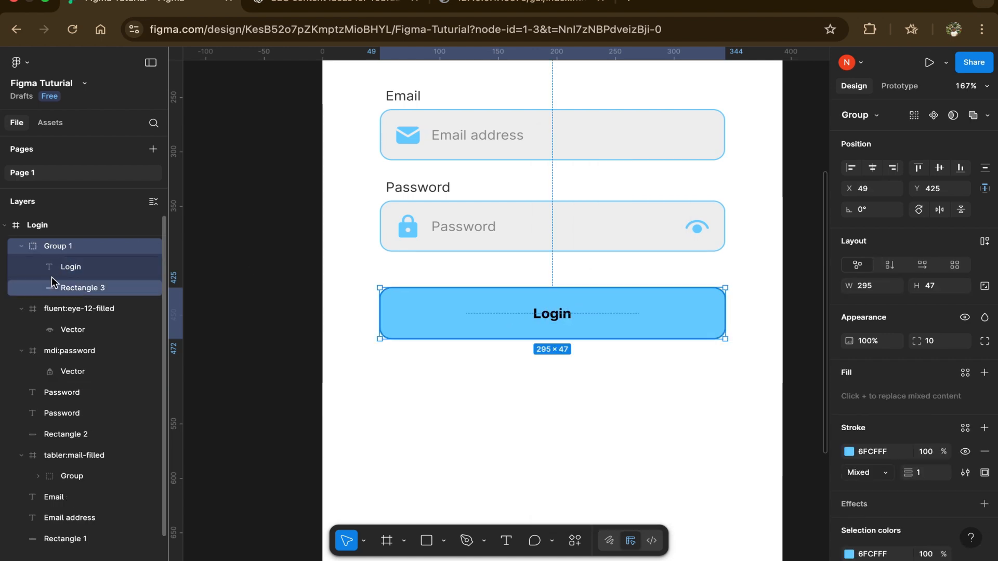
pyautogui.doubleClick(57, 246)
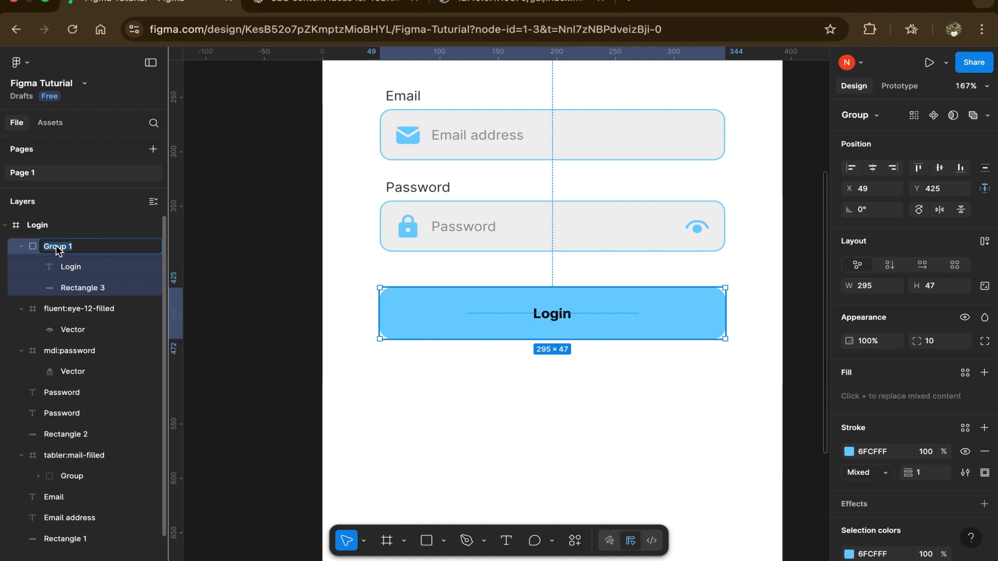
pyautogui.write('Login button')
pyautogui.press('Return')
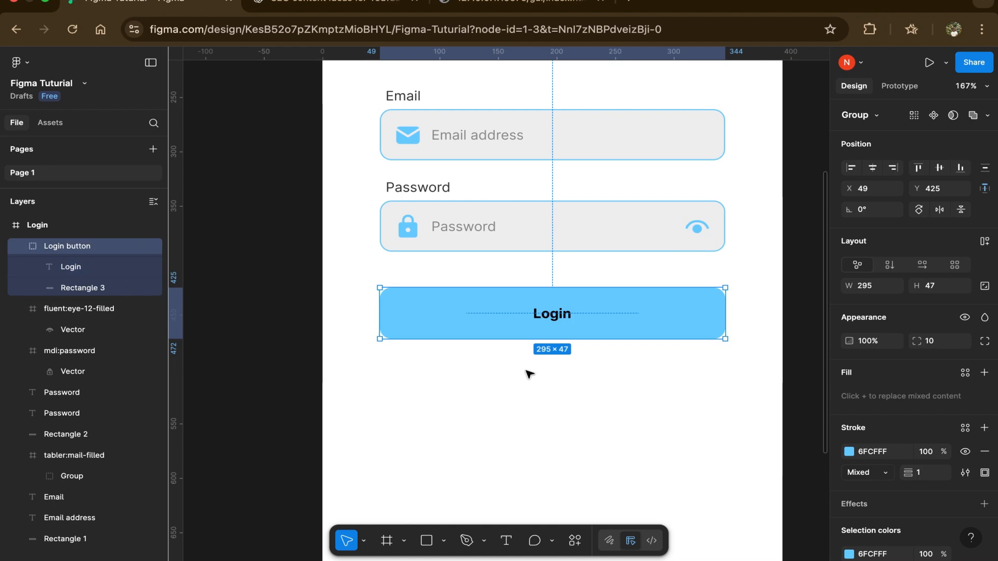
# Examine the email field, password field and login button both up close and within the whole Login frame
pyautogui.scroll(-1, 528, 373)
pyautogui.scroll(-5, 529, 373)
pyautogui.click(643, 381)
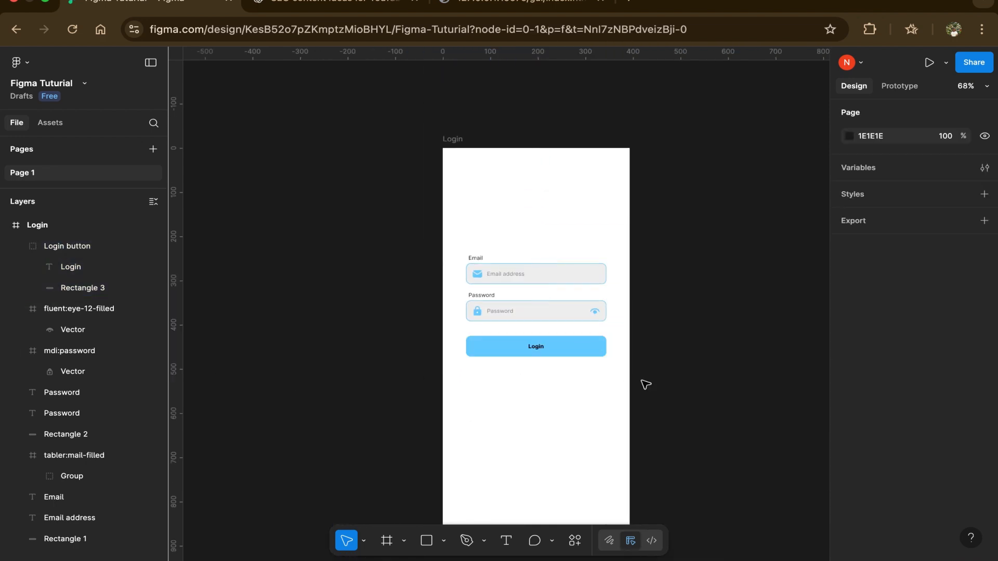
pyautogui.scroll(5, 516, 287)
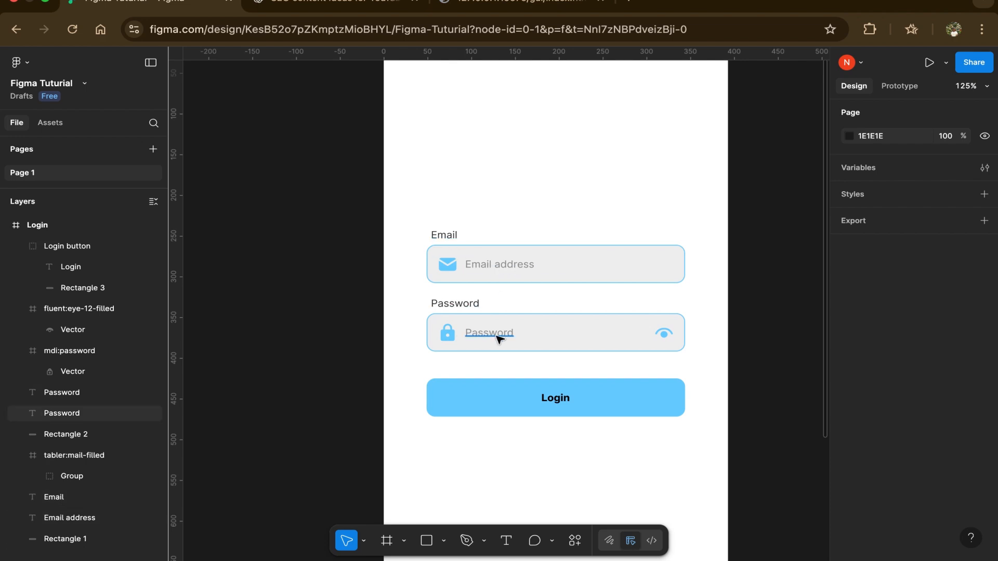
pyautogui.scroll(-2, 509, 343)
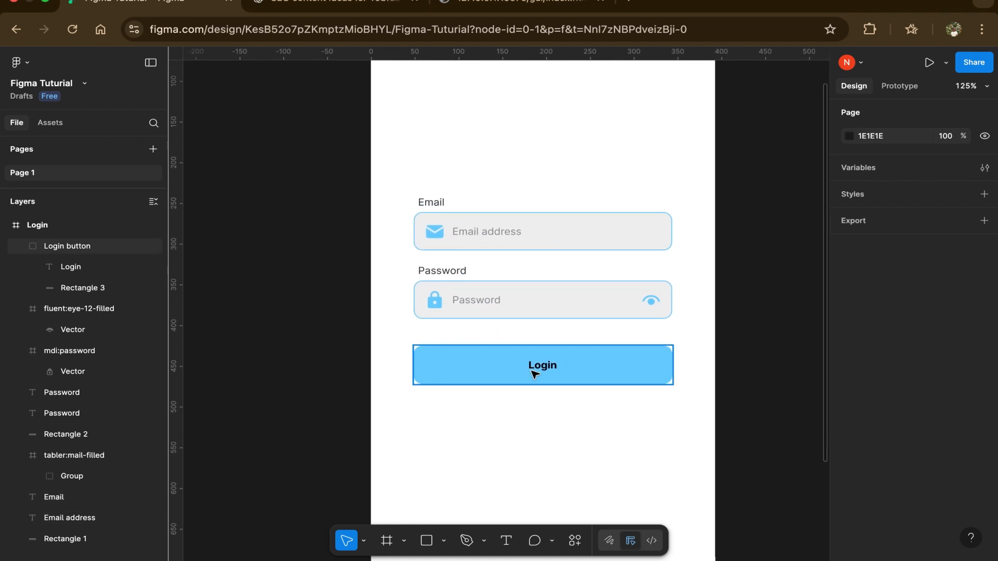
pyautogui.scroll(-3, 534, 375)
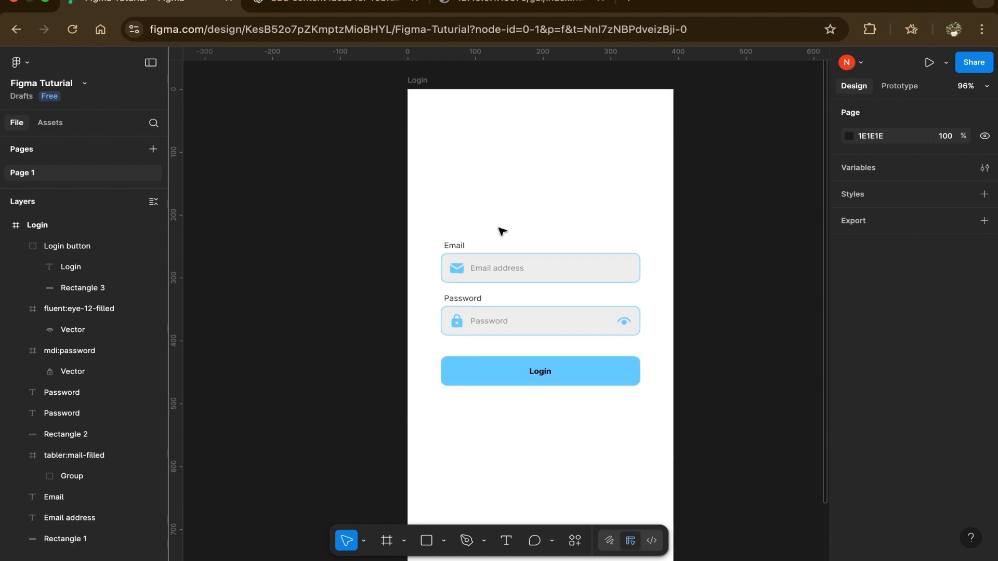
pyautogui.scroll(-1, 417, 238)
pyautogui.scroll(-1, 413, 235)
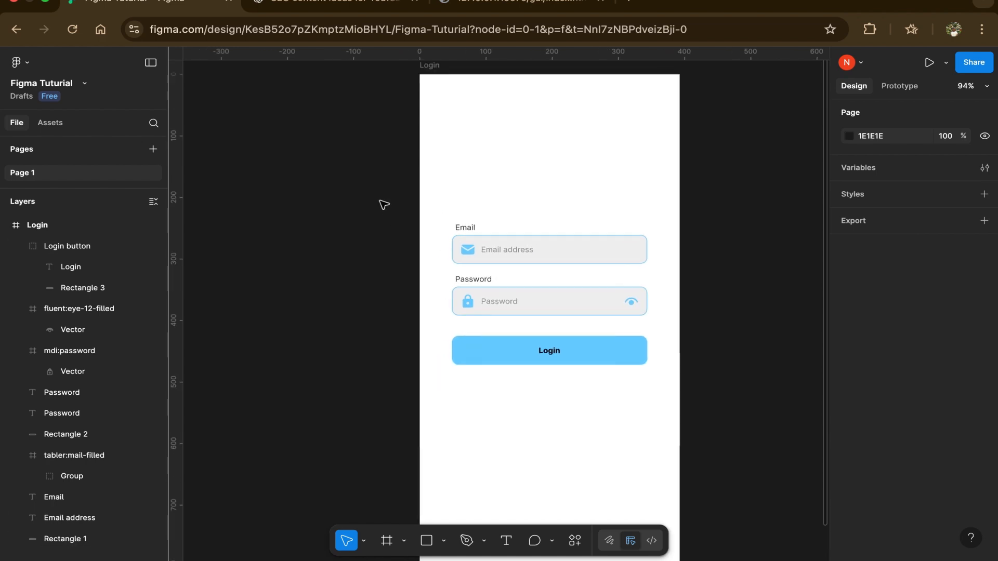
# Try to group all the fields, labels, icons and the button of the Login frame
pyautogui.moveTo(380, 201)
pyautogui.mouseDown()
pyautogui.moveTo(724, 416)
pyautogui.moveTo(710, 410)
pyautogui.mouseUp()
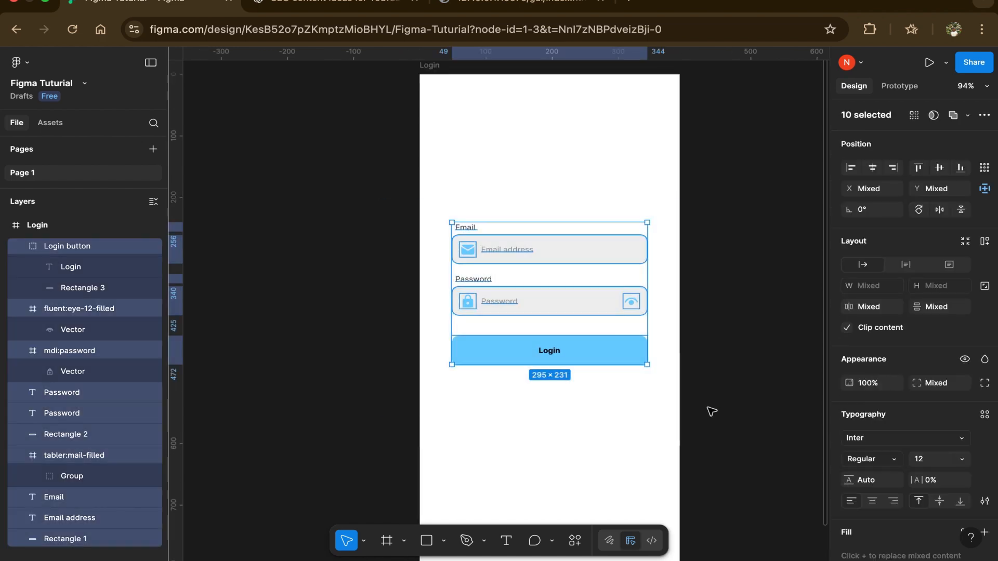
pyautogui.rightClick(540, 303)
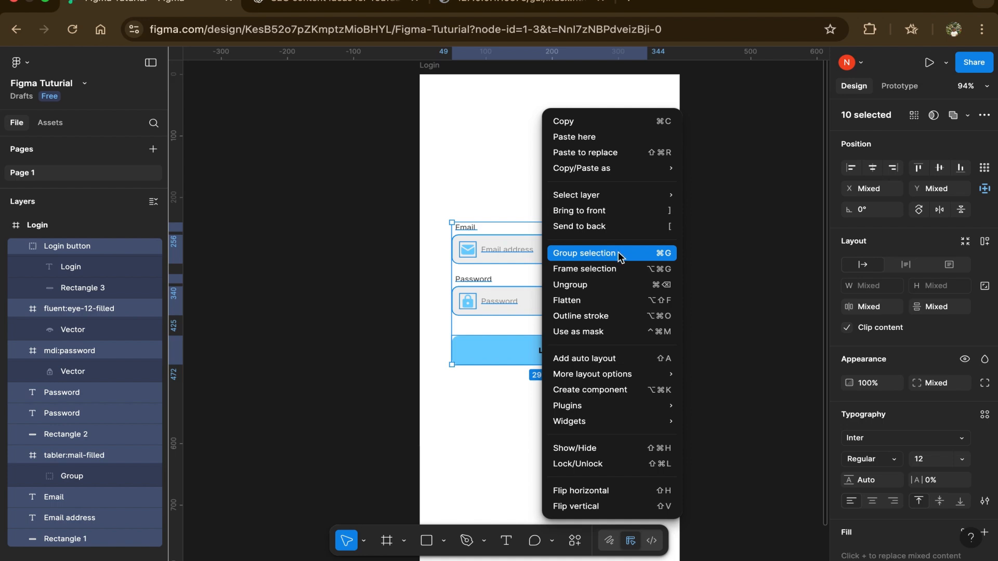
pyautogui.press('super+g')
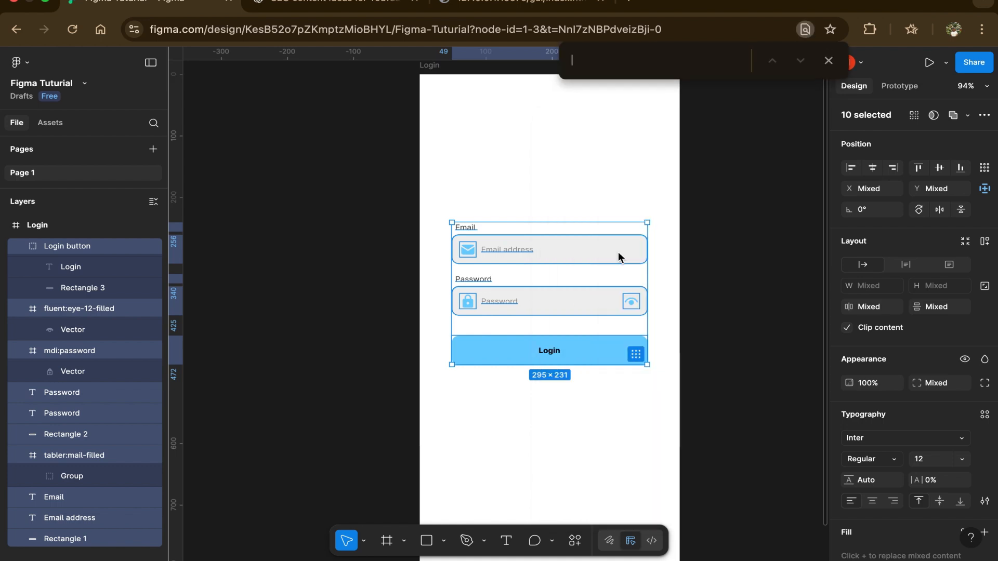
pyautogui.click(552, 255)
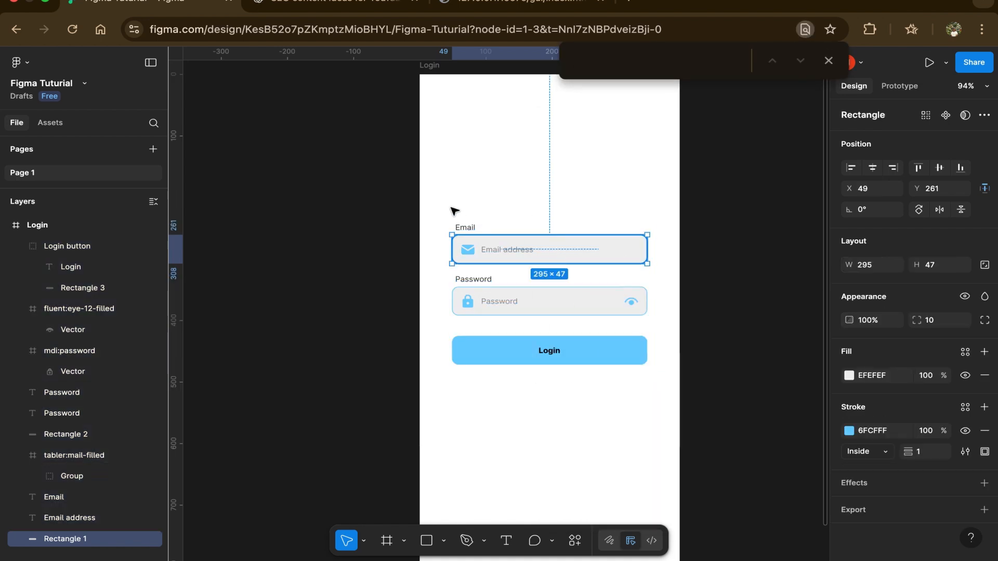
pyautogui.click(726, 468)
# Select all the elements inside the Login frame, group them and close the browser's find bar
pyautogui.press('super+a')
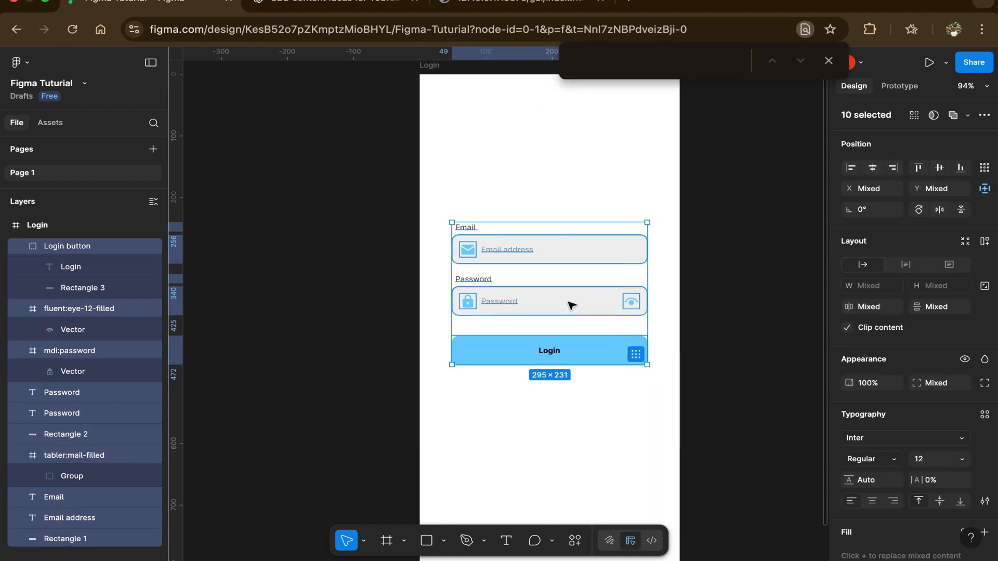
pyautogui.rightClick(571, 305)
pyautogui.click(599, 252)
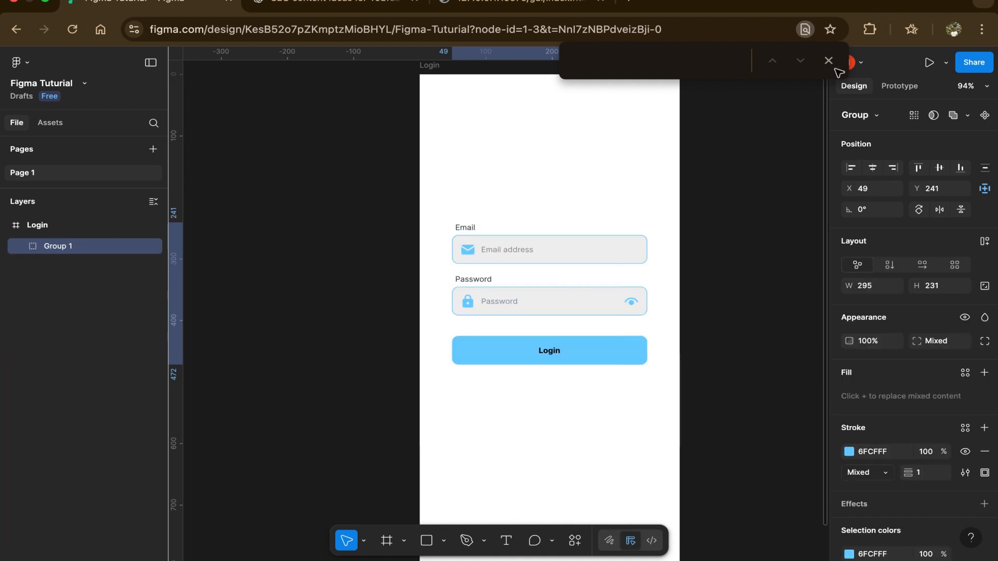
pyautogui.press('Escape')
# Rename the group holding all the form elements as "Login Elements" and select it on the canvas
pyautogui.scroll(-3, 601, 261)
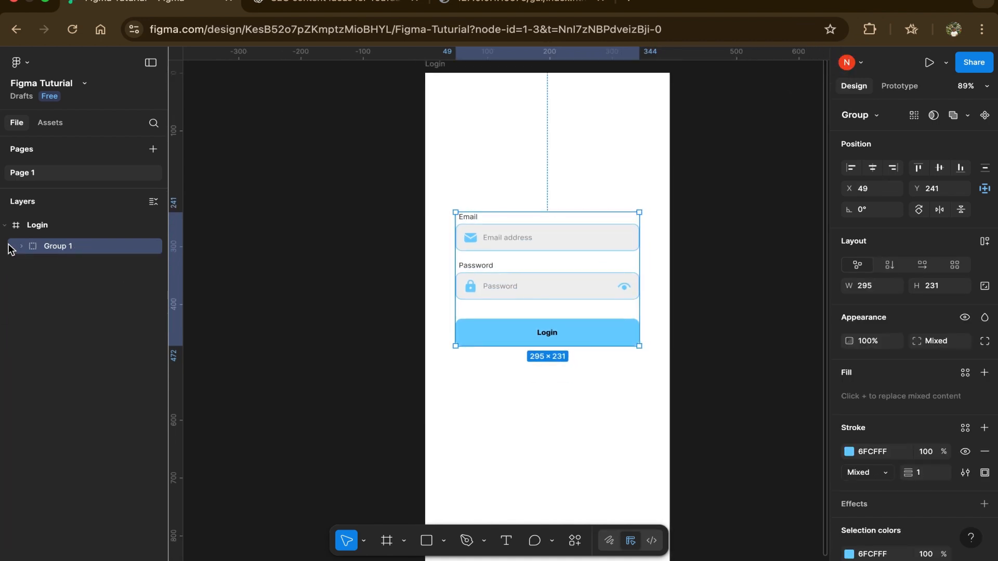
pyautogui.doubleClick(61, 249)
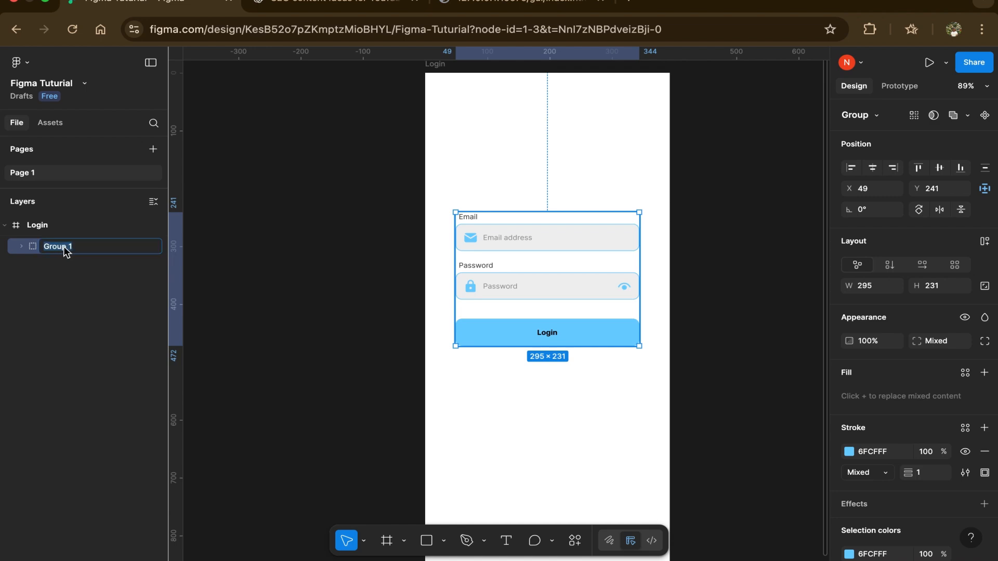
pyautogui.write('`')
pyautogui.hotkey('ctrl', 'a')
pyautogui.write('Login Elements')
pyautogui.press('Return')
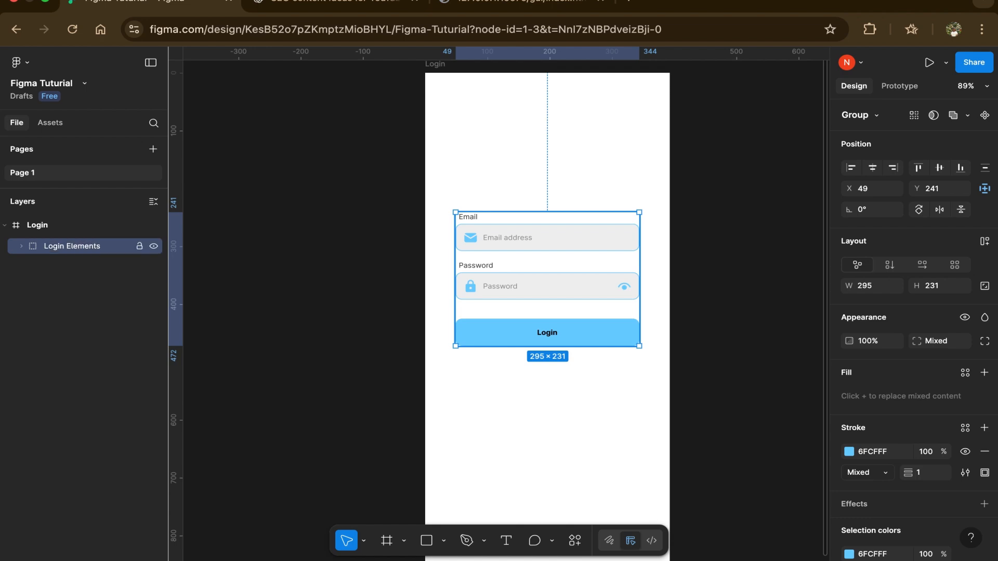
pyautogui.press('Escape')
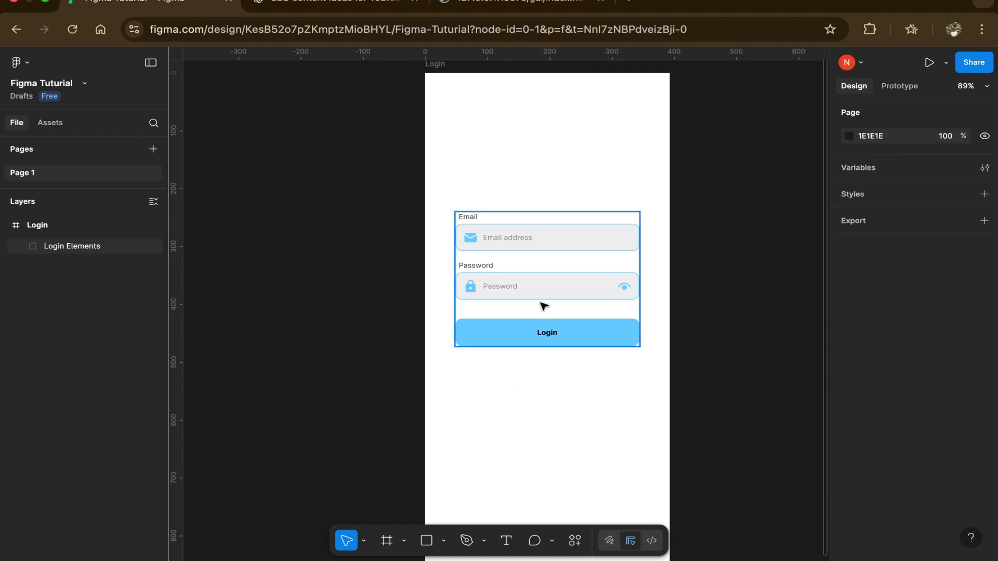
pyautogui.click(567, 284)
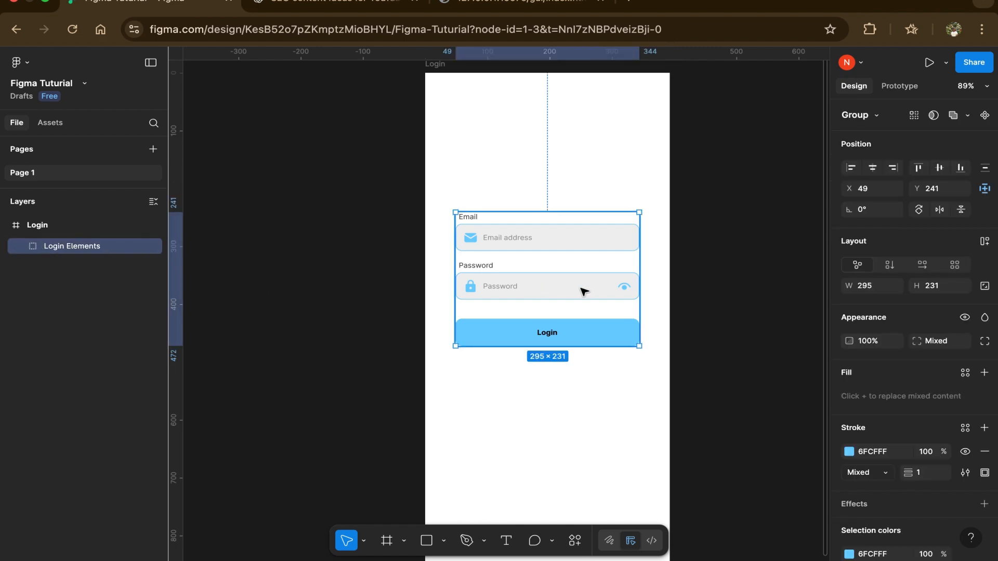
# Move the Login Elements group down inside the Login frame to Y 310
pyautogui.moveTo(583, 291); pyautogui.dragTo(585, 330)
pyautogui.scroll(-3, 701, 334)
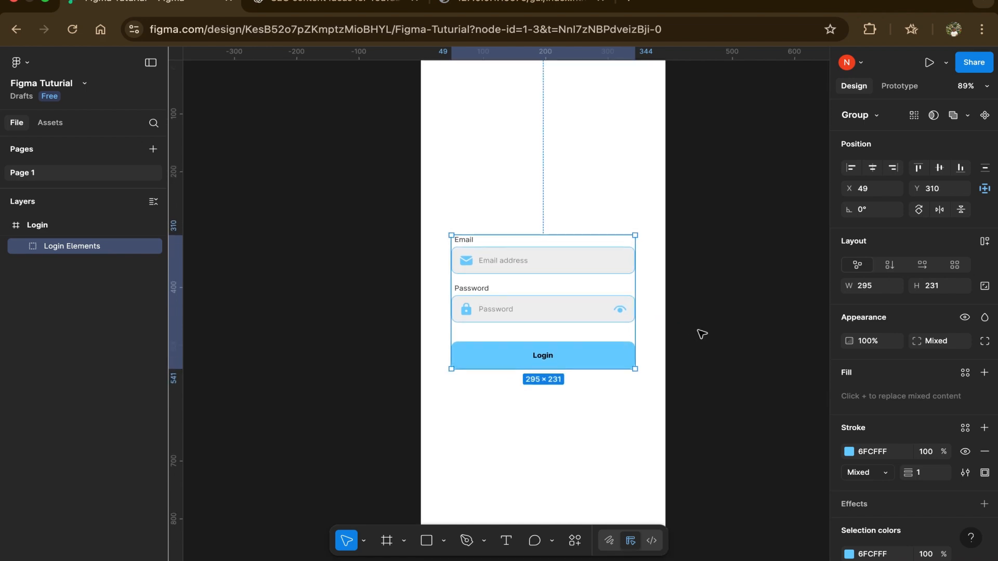
pyautogui.scroll(3, 702, 334)
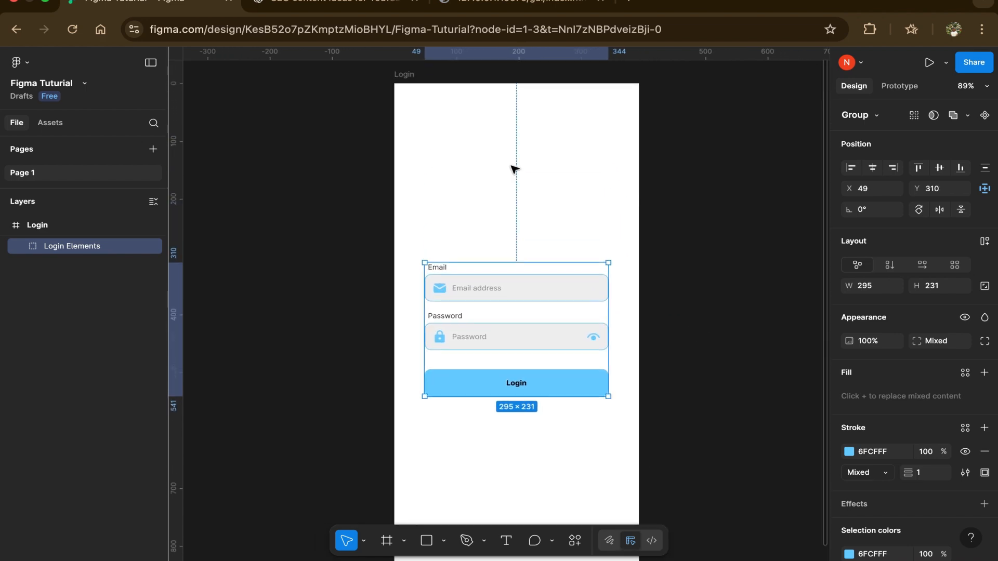
# Add the text "Travely" in the empty area above the email field of the Login frame
pyautogui.press('t')
pyautogui.click(439, 162)
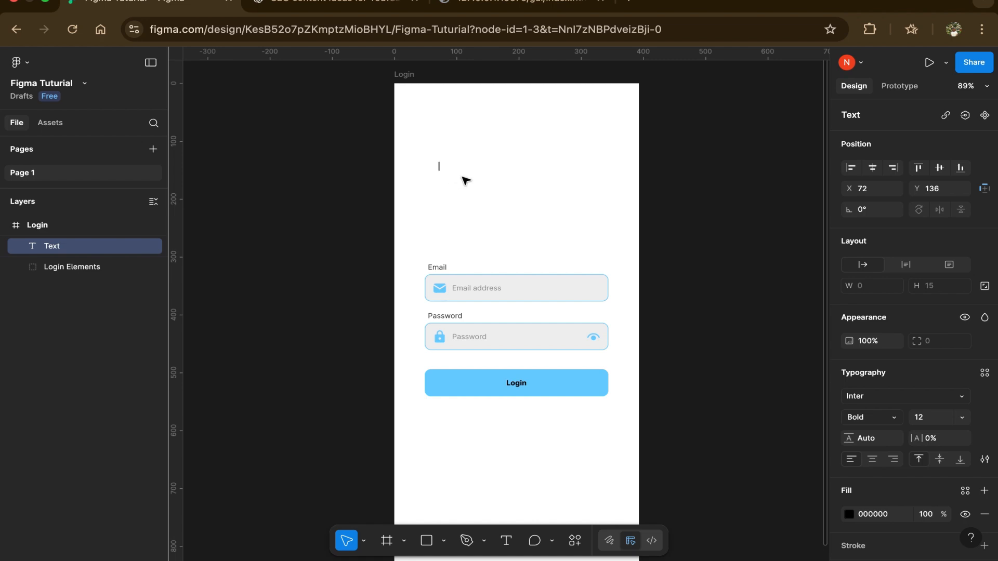
pyautogui.write('Travely')
pyautogui.press('Escape')
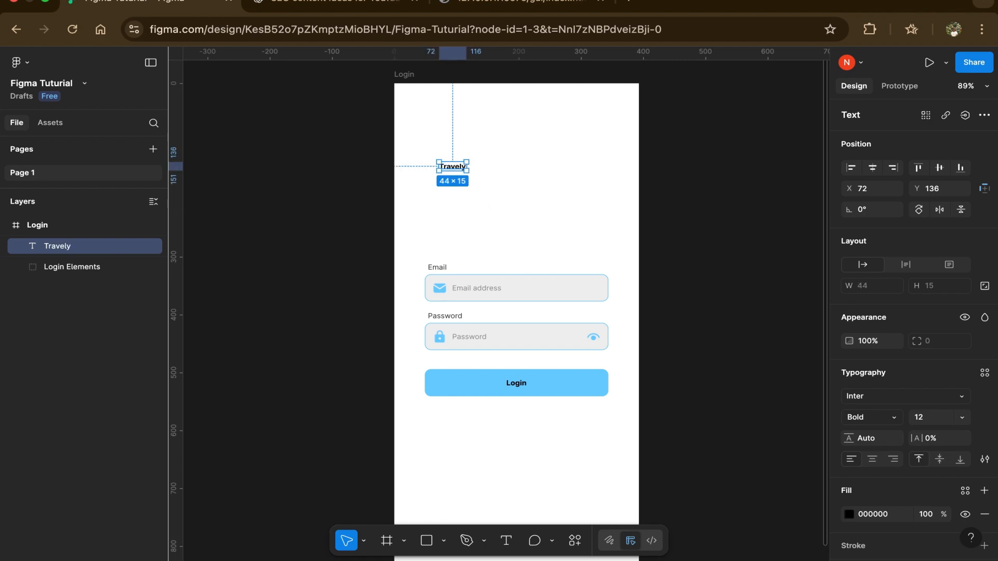
# Set the Travely title's font size to 36, centre it horizontally in the frame and lower it to Y 162
pyautogui.click(945, 420)
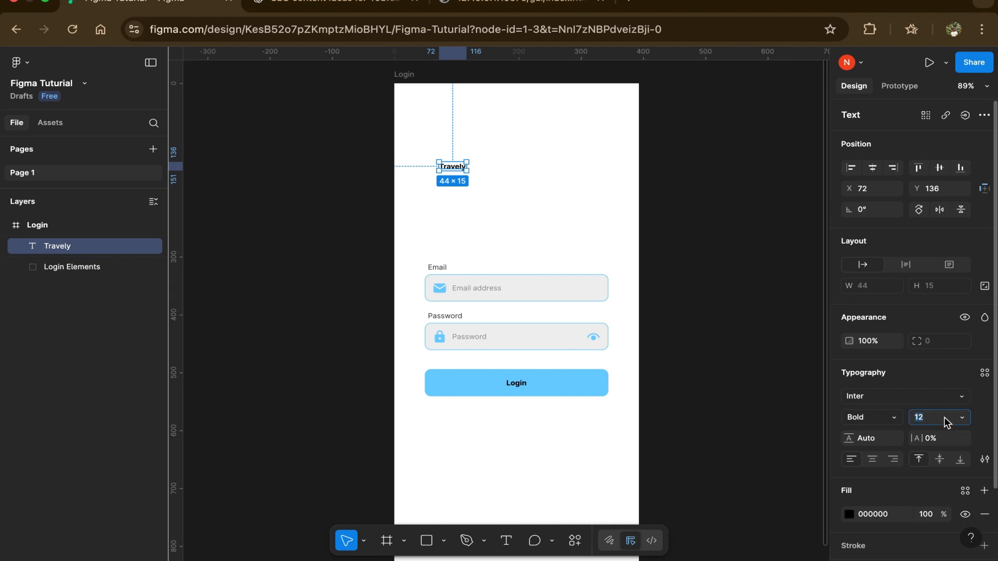
pyautogui.click(962, 418)
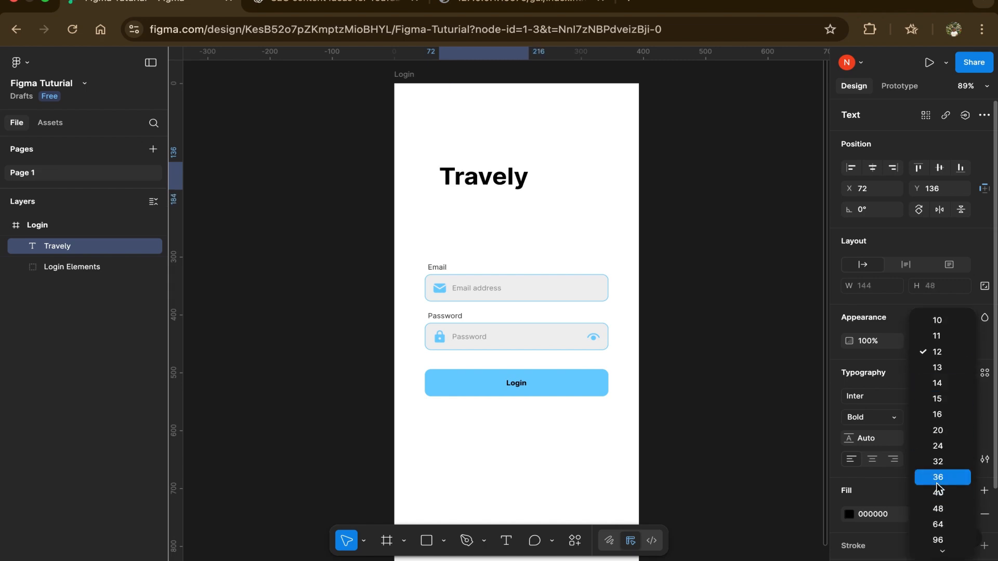
pyautogui.click(937, 478)
pyautogui.click(873, 168)
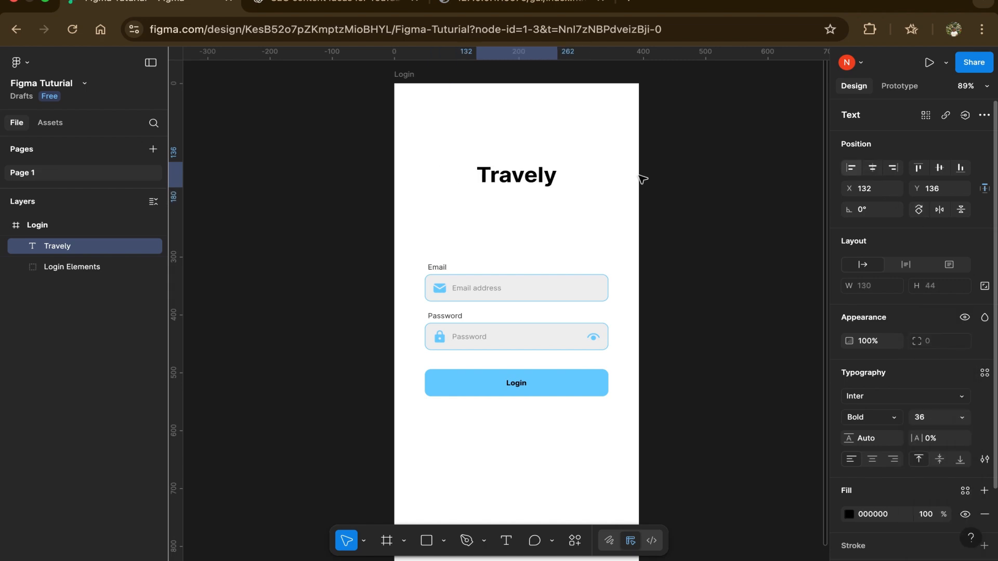
pyautogui.moveTo(521, 184); pyautogui.dragTo(522, 200)
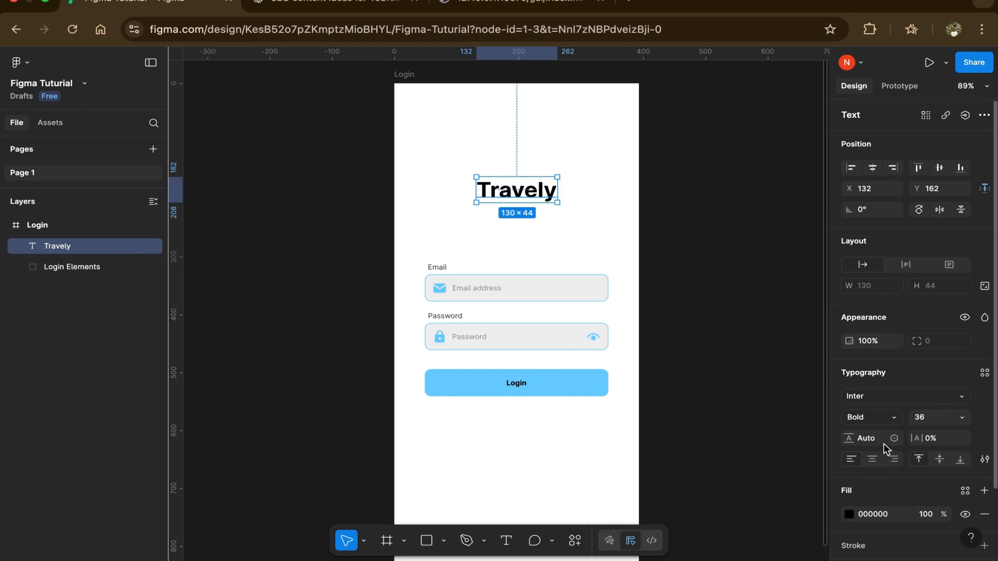
# Recolour the Travely title with the page's light blue 6FCFFF, darken it to a deep blue and deselect the title
pyautogui.scroll(-3, 883, 444)
pyautogui.click(848, 432)
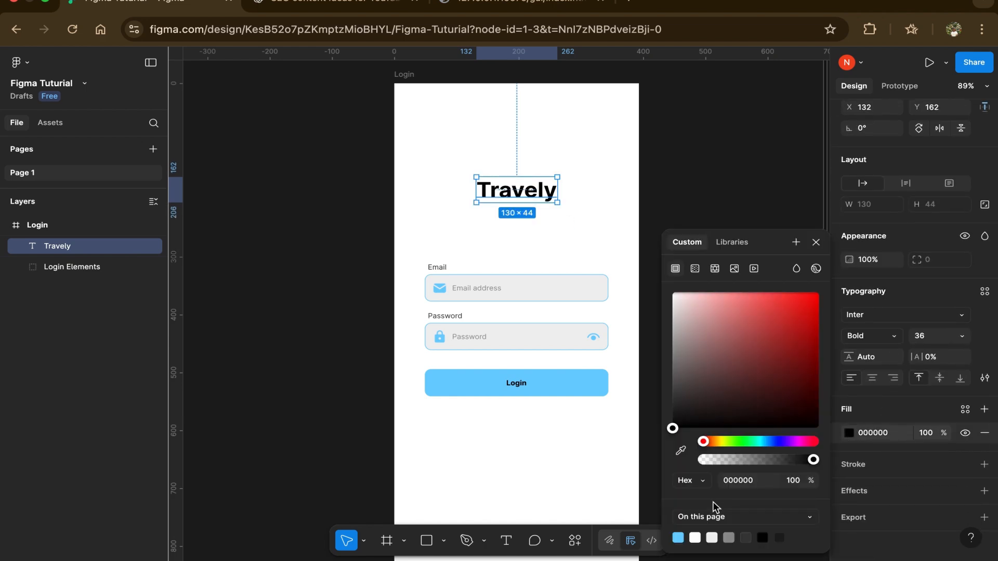
pyautogui.click(678, 537)
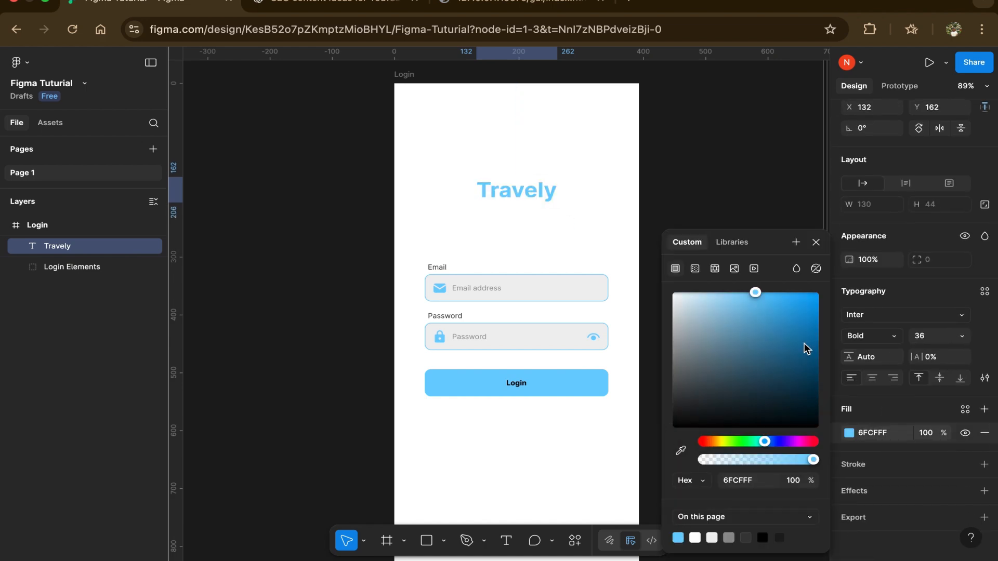
pyautogui.moveTo(803, 343); pyautogui.dragTo(831, 333)
pyautogui.click(610, 240)
# Open the Iconify plugin and search its icons for "google"
pyautogui.scroll(-1, 609, 239)
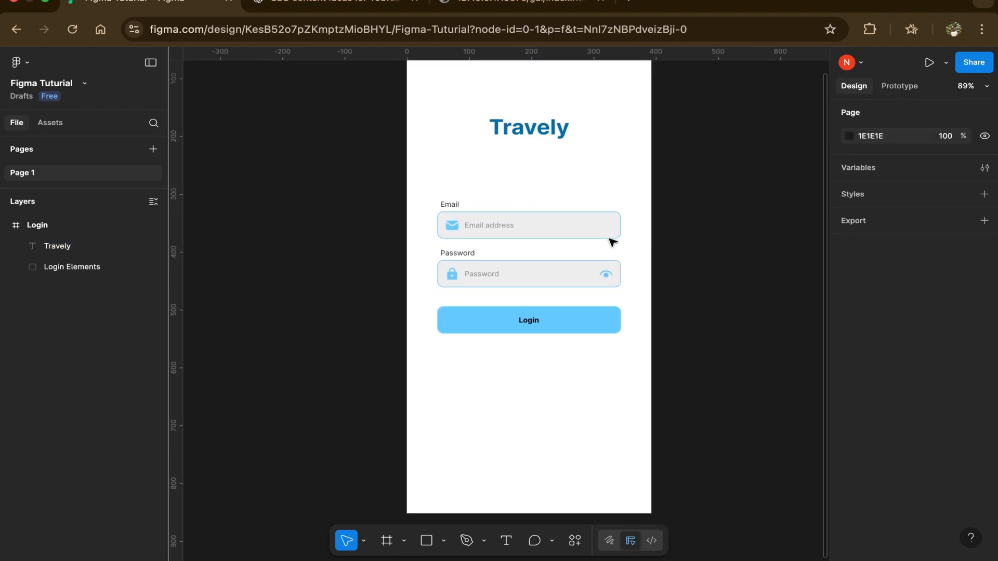
pyautogui.scroll(-1, 572, 265)
pyautogui.scroll(3, 528, 291)
pyautogui.scroll(-2, 563, 335)
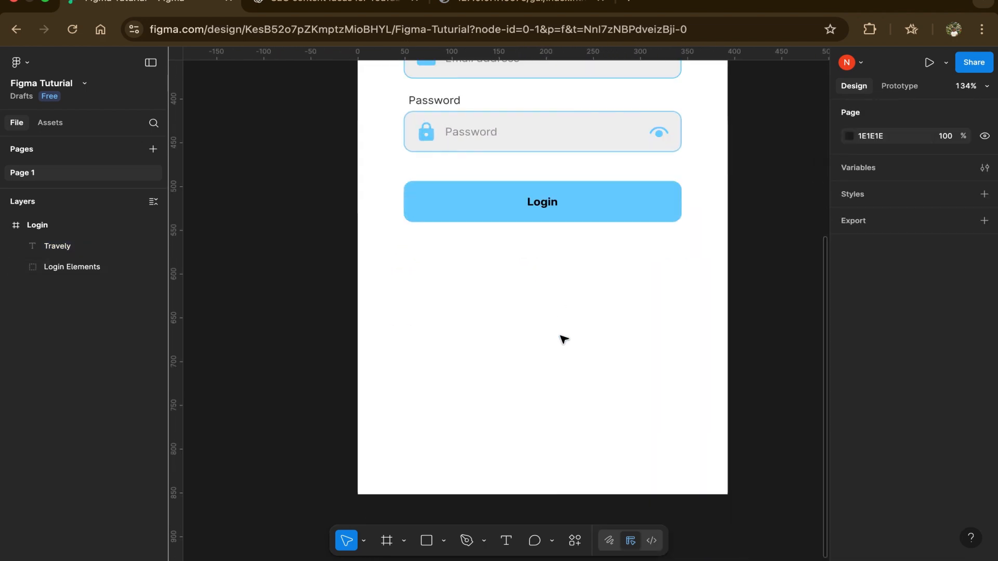
pyautogui.click(574, 540)
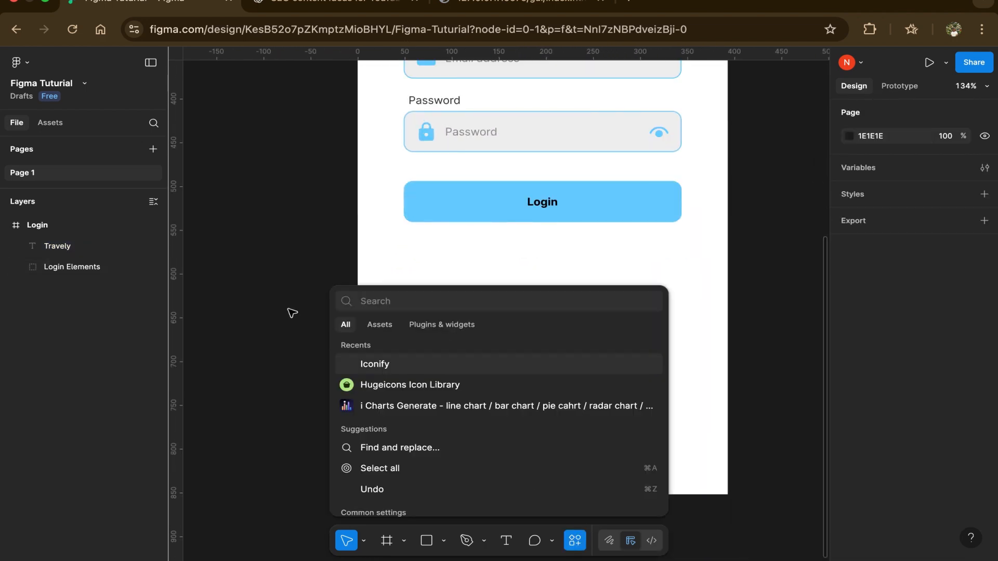
pyautogui.click(400, 364)
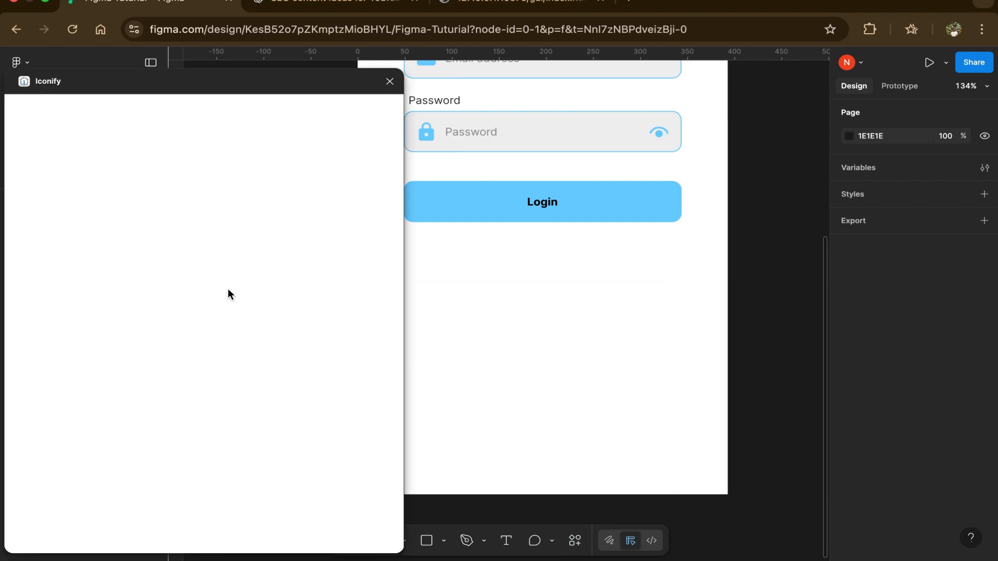
pyautogui.hscroll(-2, 580, 260)
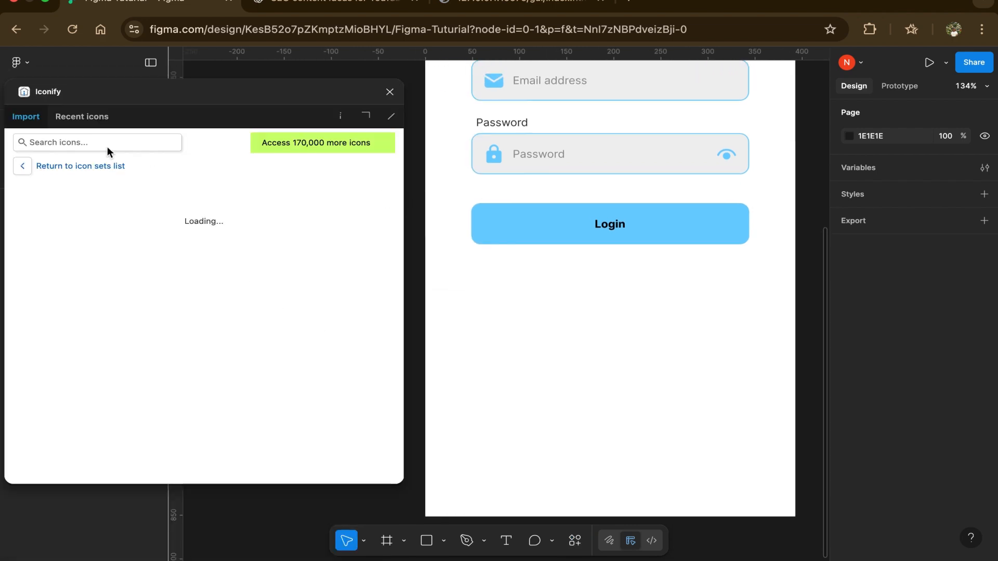
pyautogui.click(104, 142)
pyautogui.write('goog')
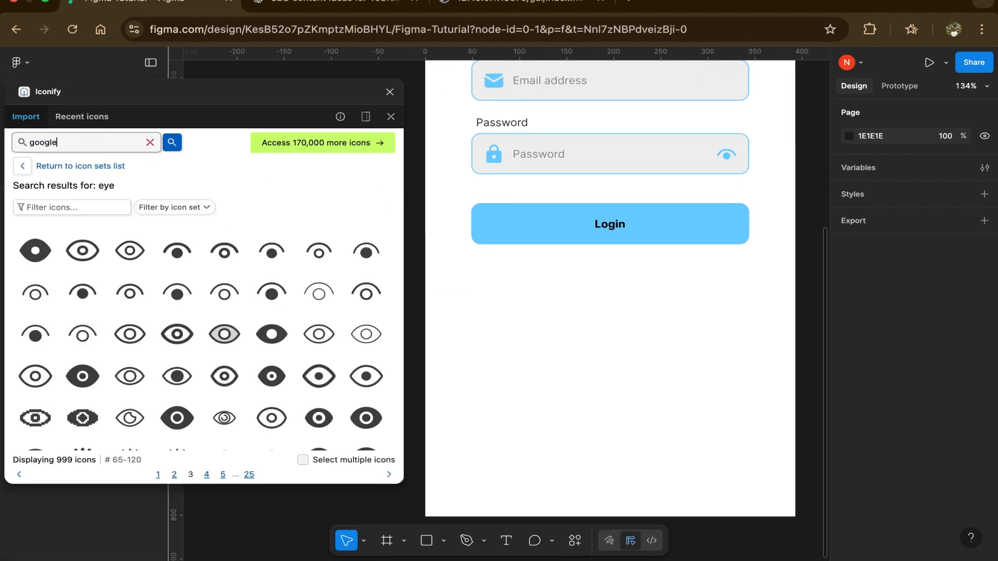
pyautogui.write('le')
pyautogui.press('Return')
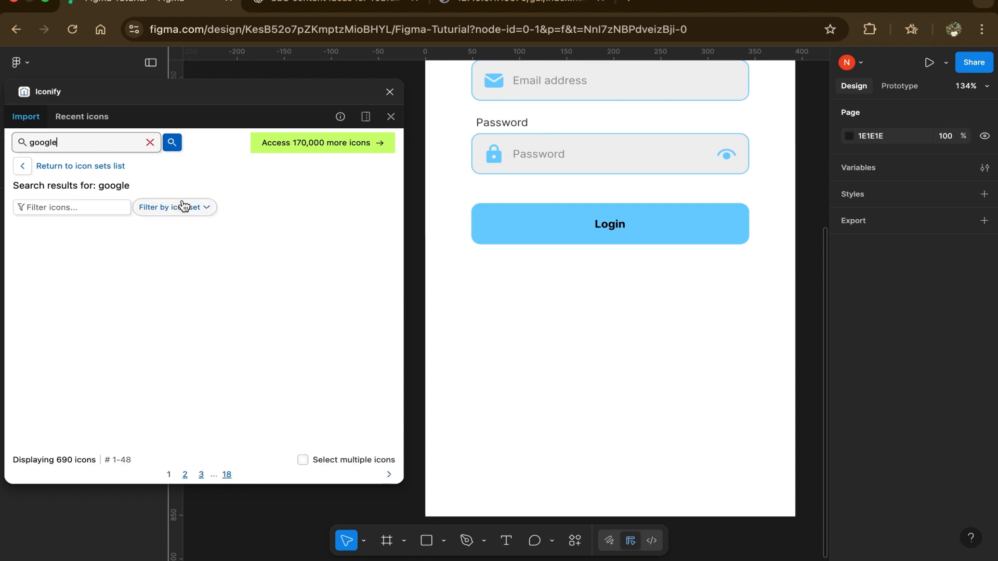
# Import the multicoloured devicon Google logo as a frame and close Iconify
pyautogui.scroll(-2, 276, 333)
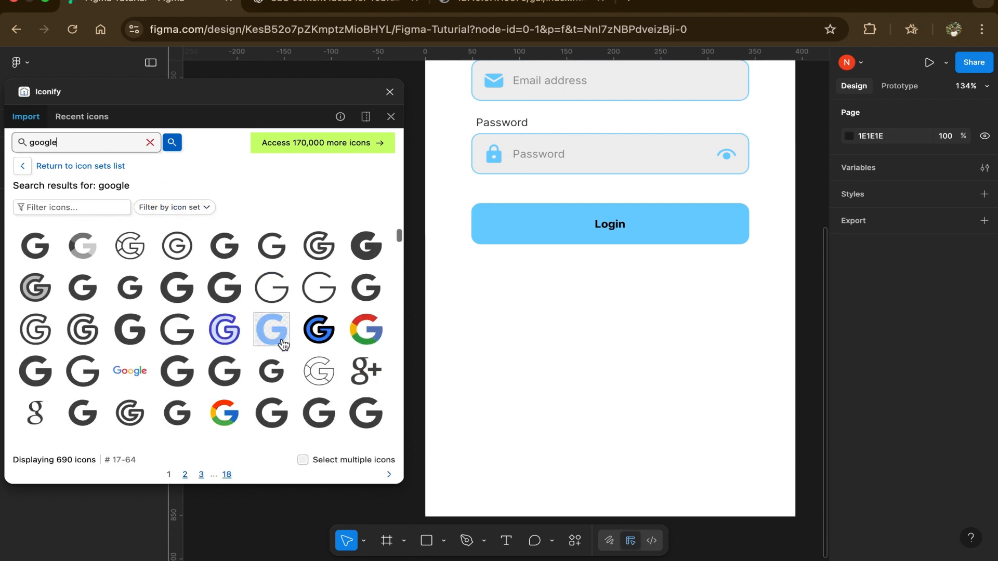
pyautogui.scroll(-1, 365, 338)
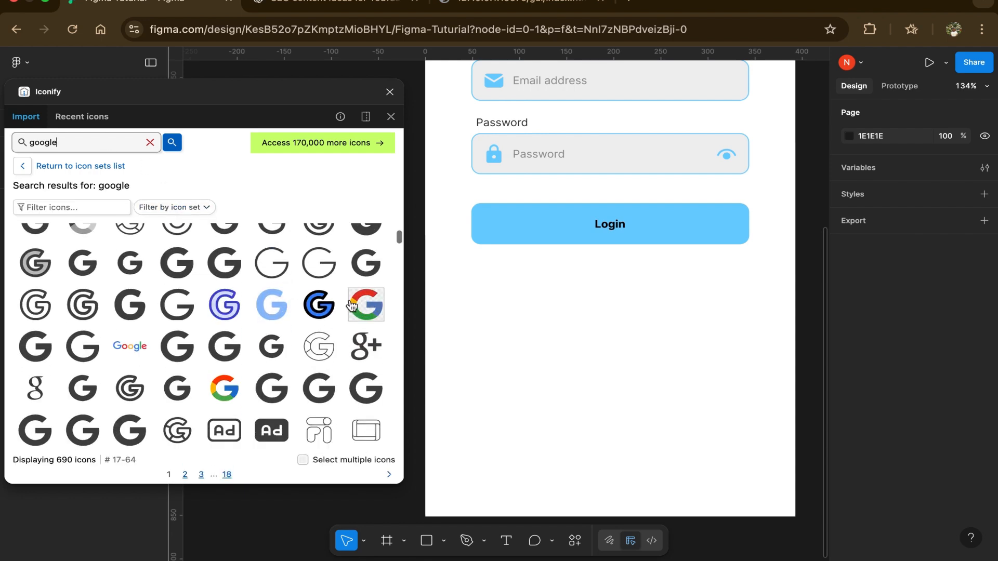
pyautogui.click(363, 305)
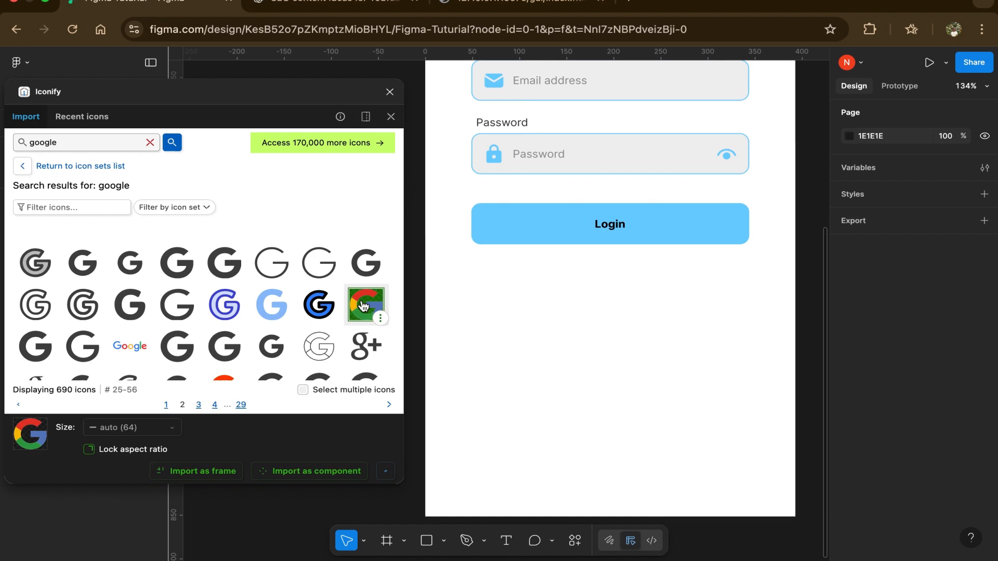
pyautogui.click(197, 471)
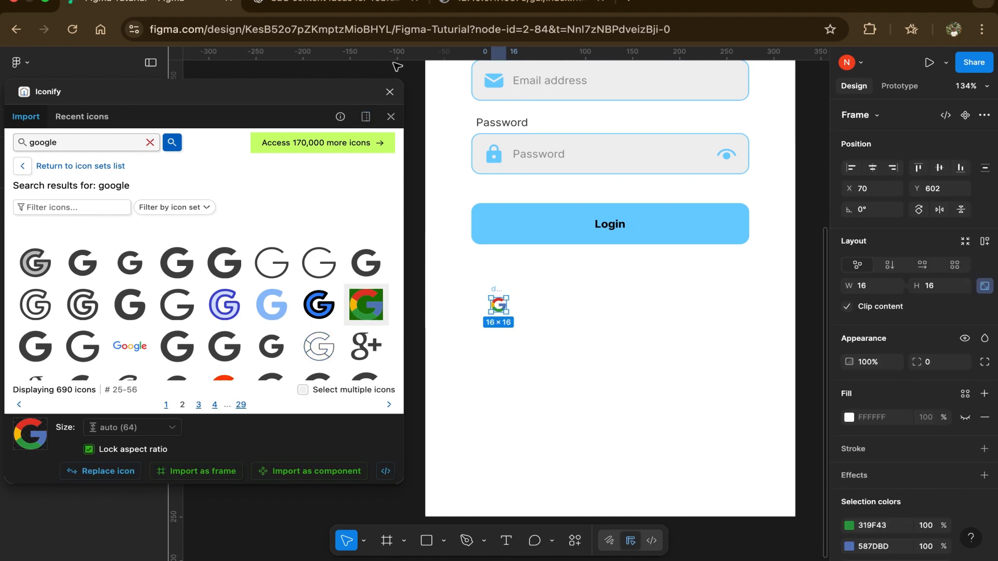
pyautogui.click(391, 93)
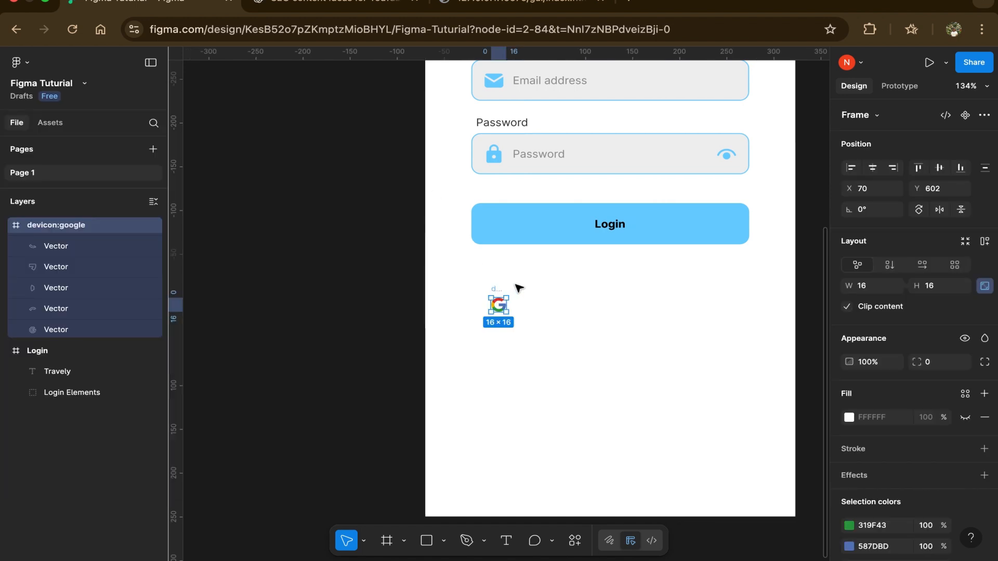
# Collapse the devicon:google layer in the layer list and clear the selection
pyautogui.click(516, 285)
pyautogui.click(497, 297)
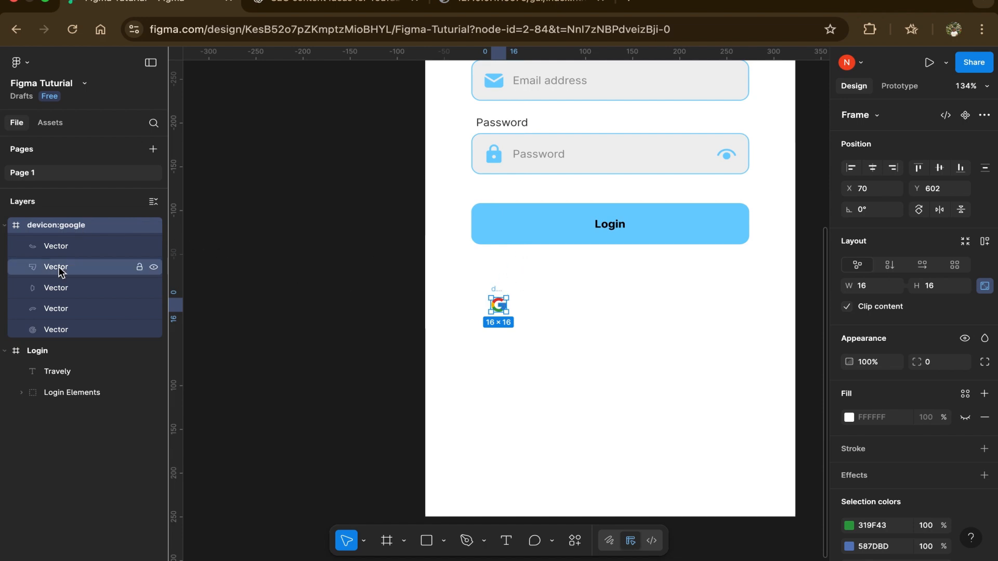
pyautogui.click(5, 225)
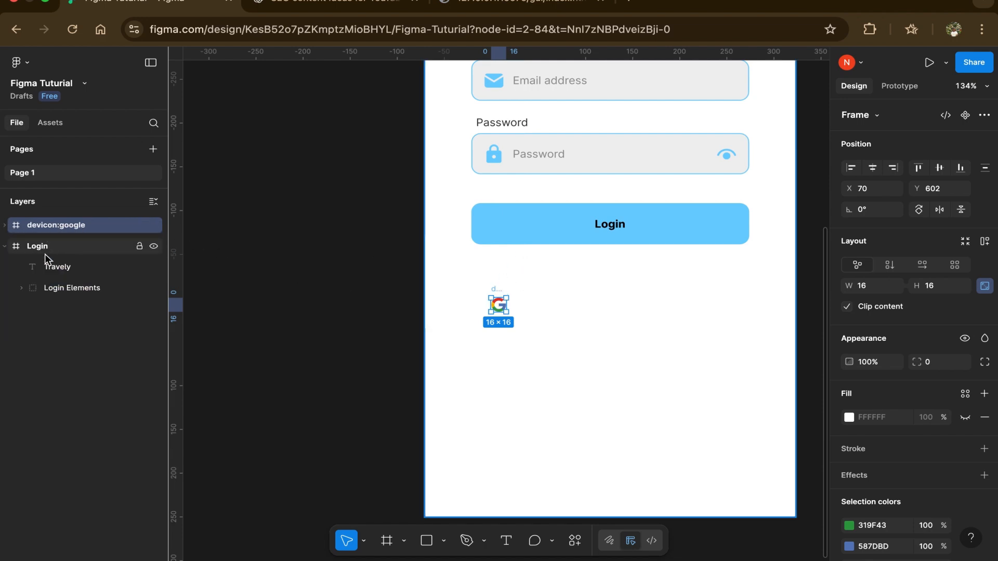
pyautogui.click(30, 348)
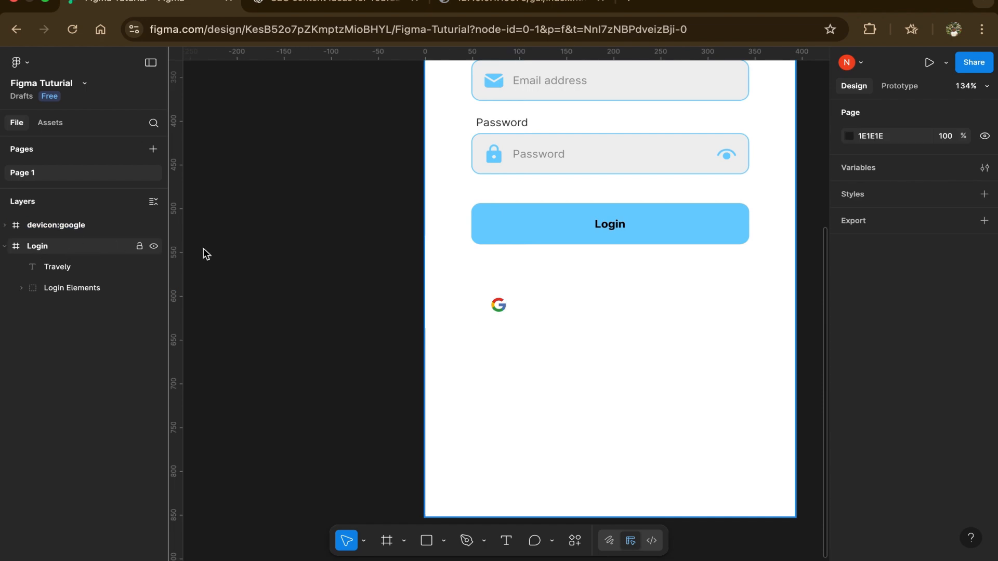
# Move the devicon:google layer into the Login frame, below the Login Elements group
pyautogui.scroll(7, 543, 267)
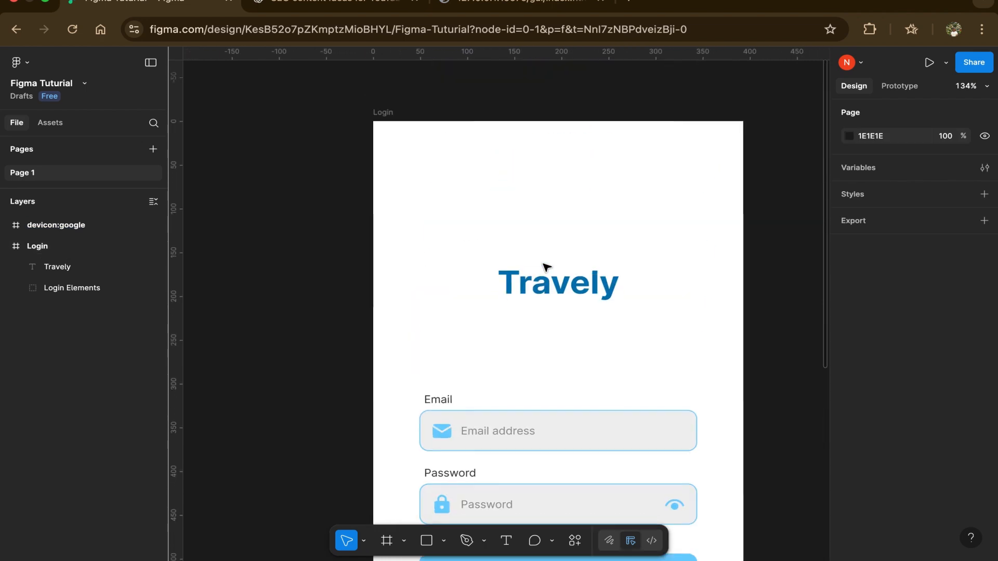
pyautogui.click(391, 146)
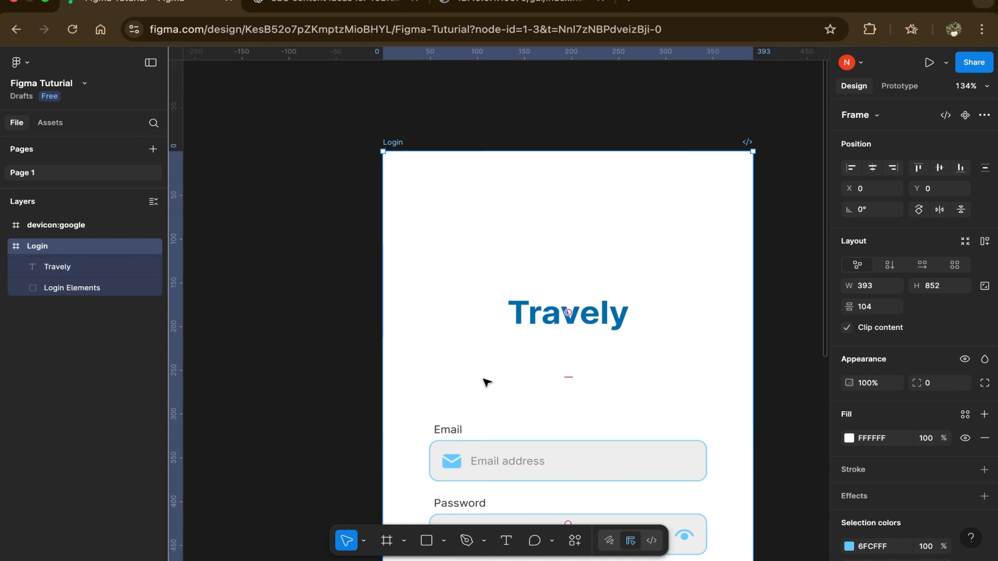
pyautogui.scroll(-5, 485, 385)
pyautogui.click(474, 416)
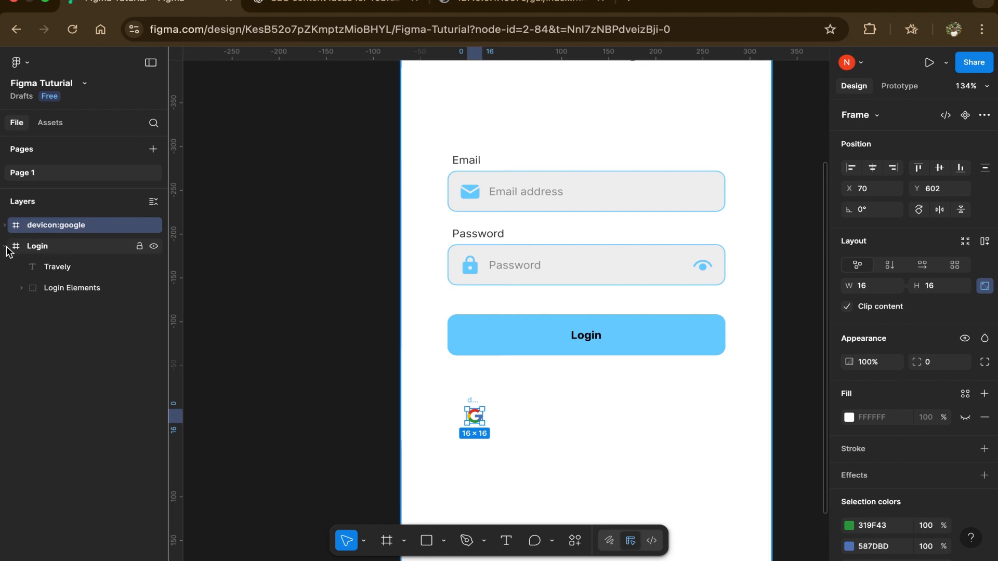
pyautogui.click(50, 246)
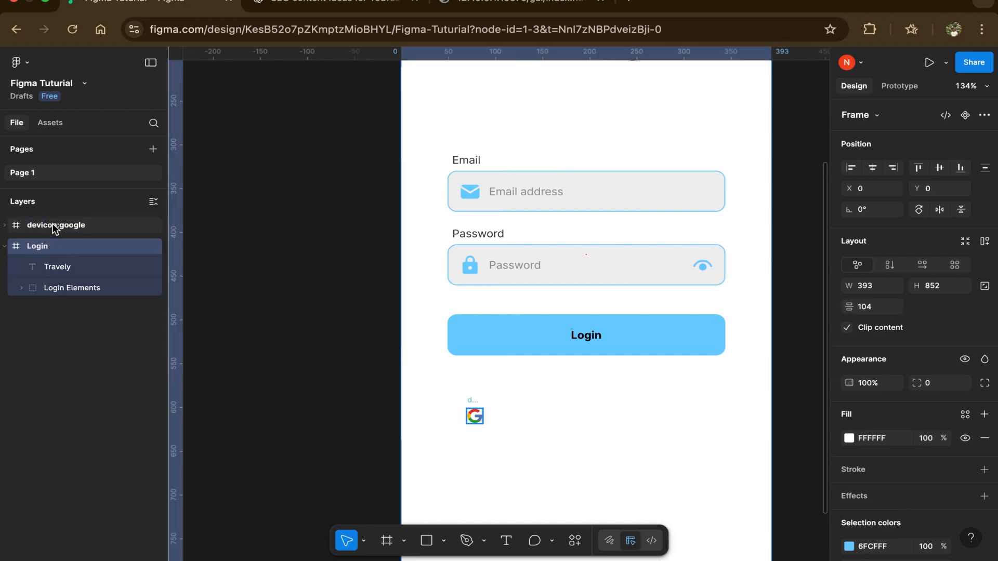
pyautogui.click(46, 225)
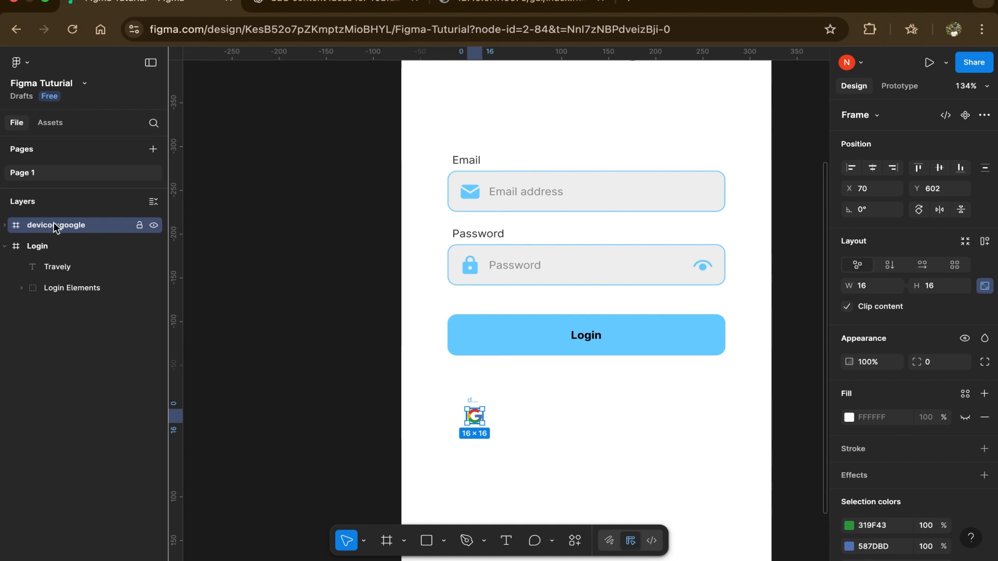
pyautogui.moveTo(60, 229); pyautogui.dragTo(74, 309)
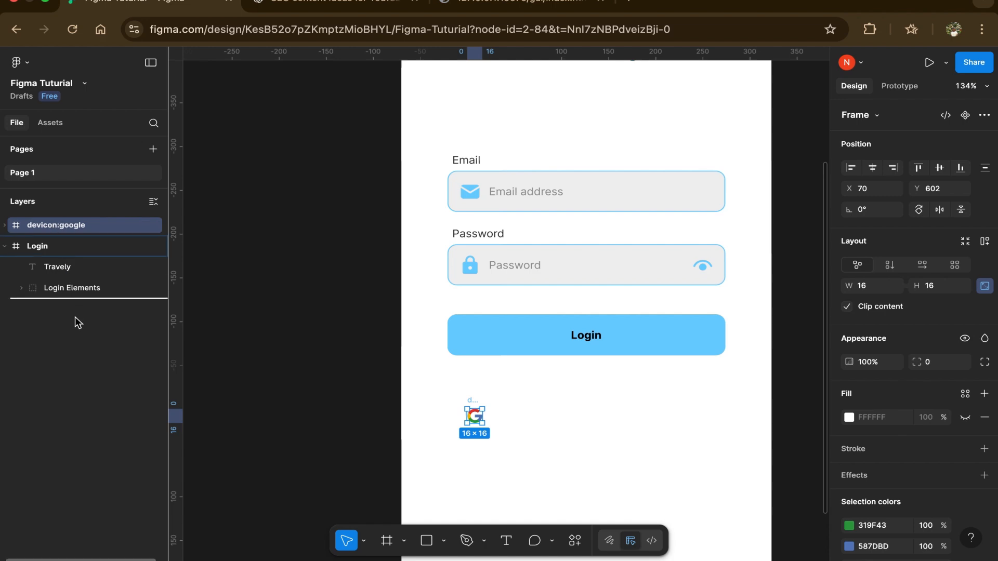
pyautogui.moveTo(74, 317); pyautogui.dragTo(73, 314)
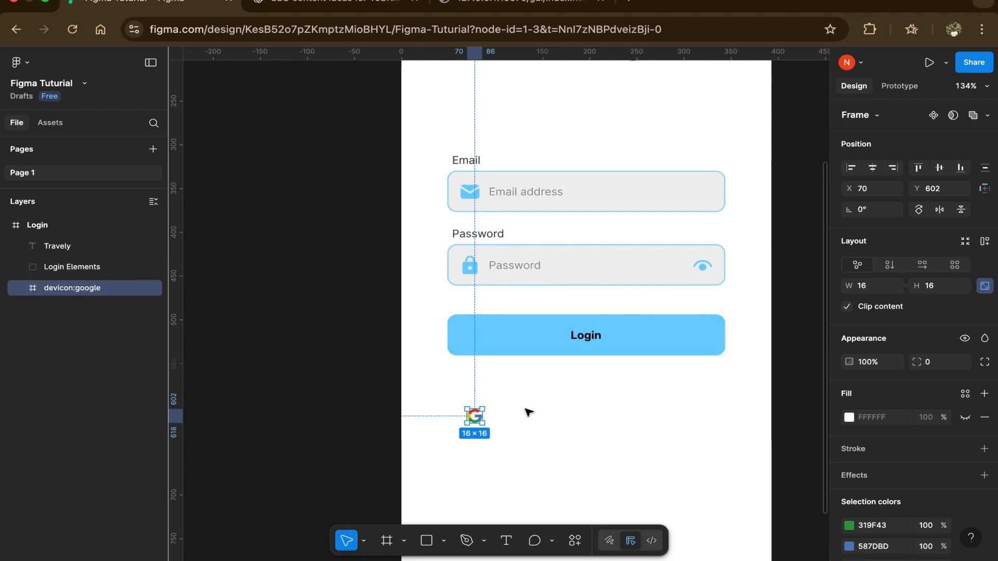
# Enlarge the Google icon to 40 × 40 and place it below the login button at X 90, Y 627
pyautogui.scroll(-2, 526, 410)
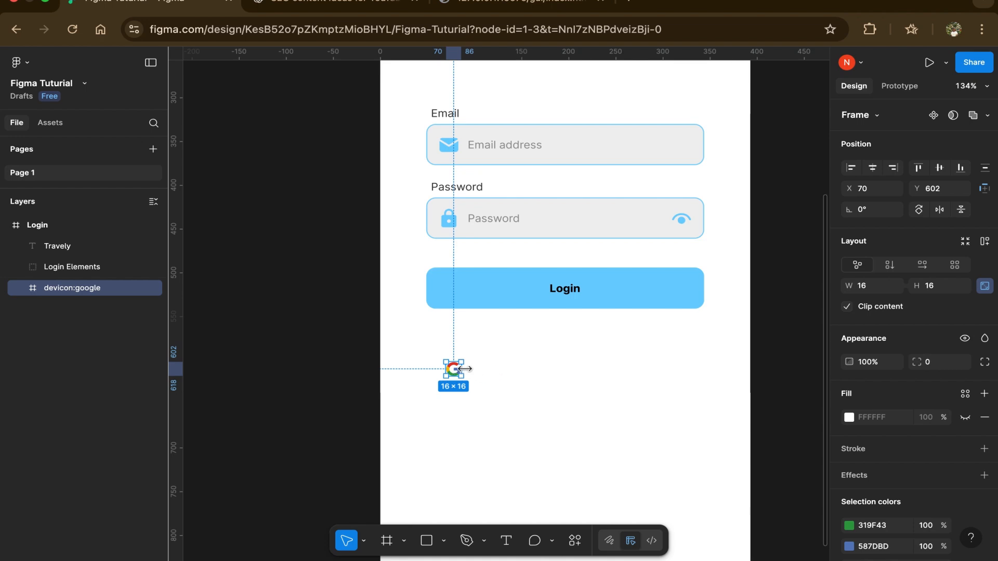
pyautogui.moveTo(464, 368); pyautogui.dragTo(483, 370)
pyautogui.moveTo(482, 370); pyautogui.dragTo(501, 404)
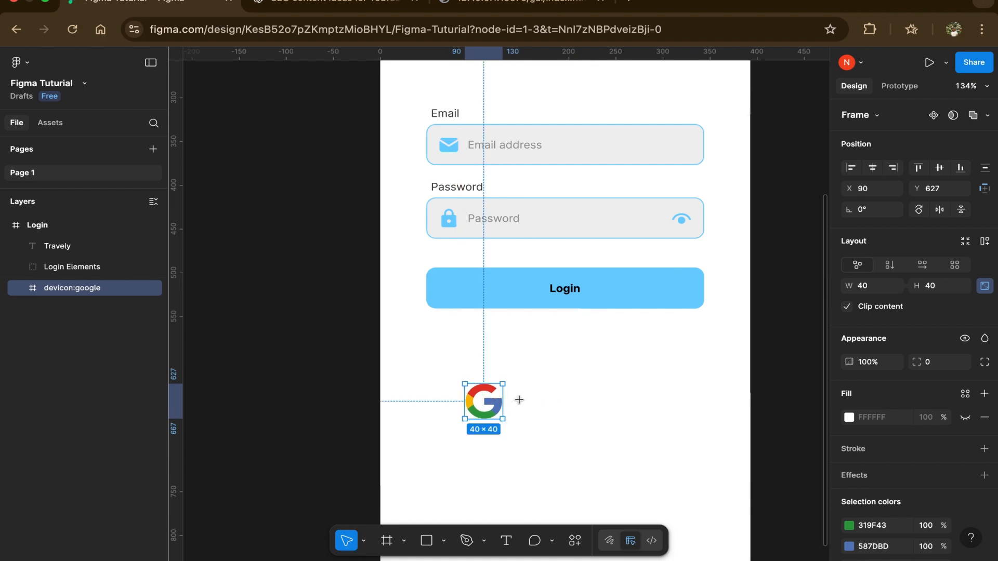
# Add the text "Login with Google" below the login button and place it beside the Google icon at X 139, Y 624
pyautogui.press('t')
pyautogui.click(527, 401)
pyautogui.write('Login')
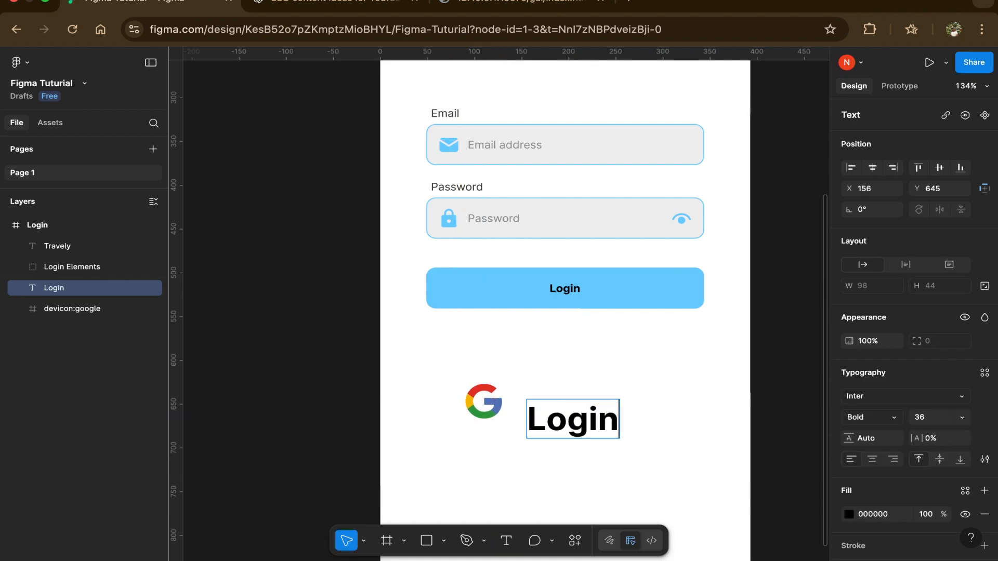
pyautogui.write(' with Google')
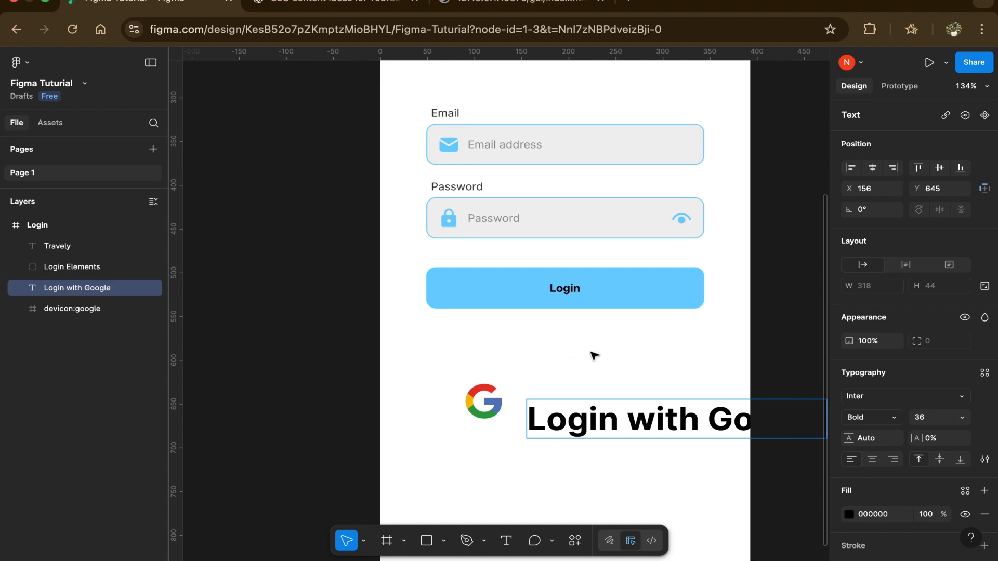
pyautogui.press('Escape')
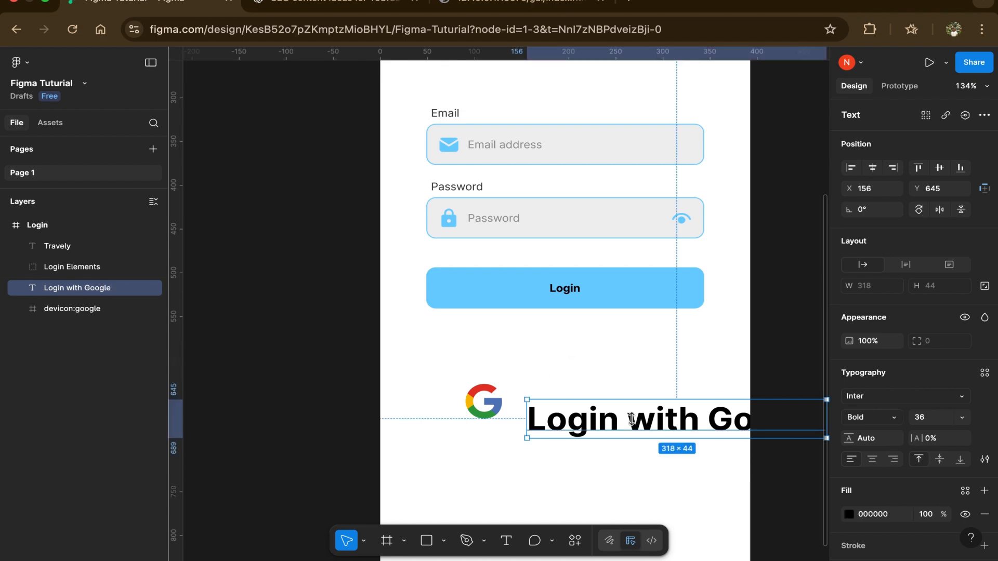
pyautogui.moveTo(628, 427); pyautogui.dragTo(612, 406)
pyautogui.hscroll(1, 612, 406)
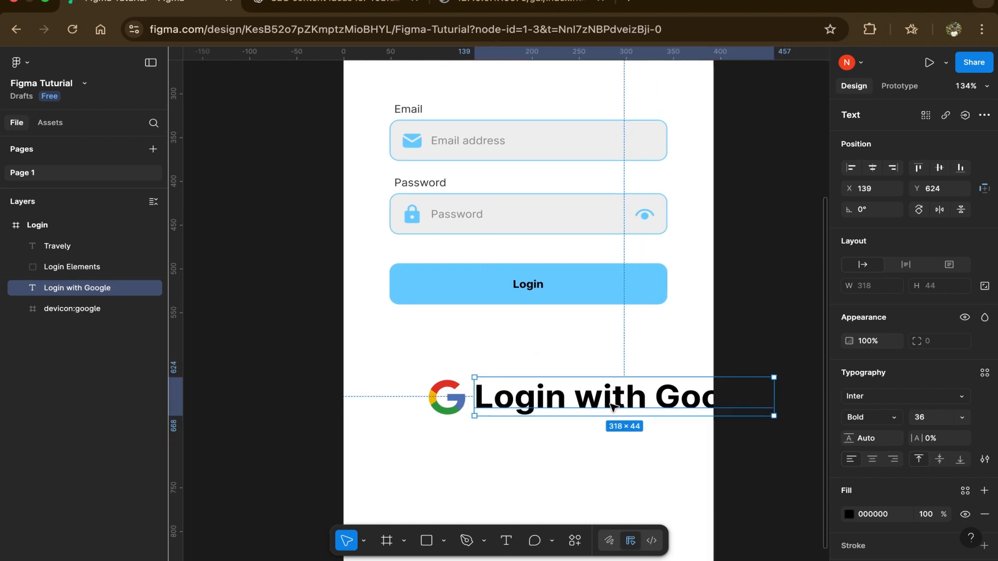
# Format the Login with Google text as Medium, size 15, with the dark grey fill 393939
pyautogui.click(965, 418)
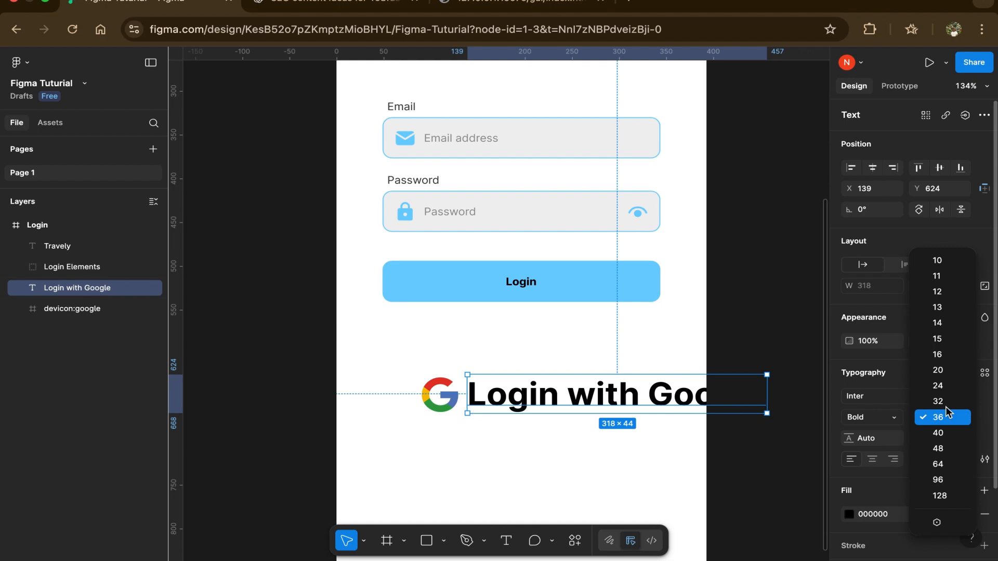
pyautogui.click(942, 339)
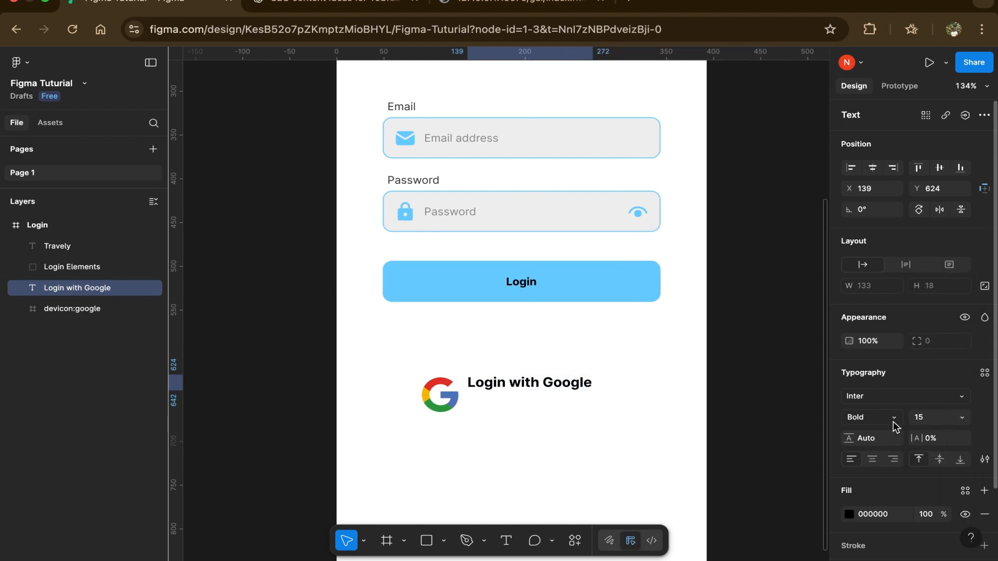
pyautogui.click(893, 419)
pyautogui.click(889, 386)
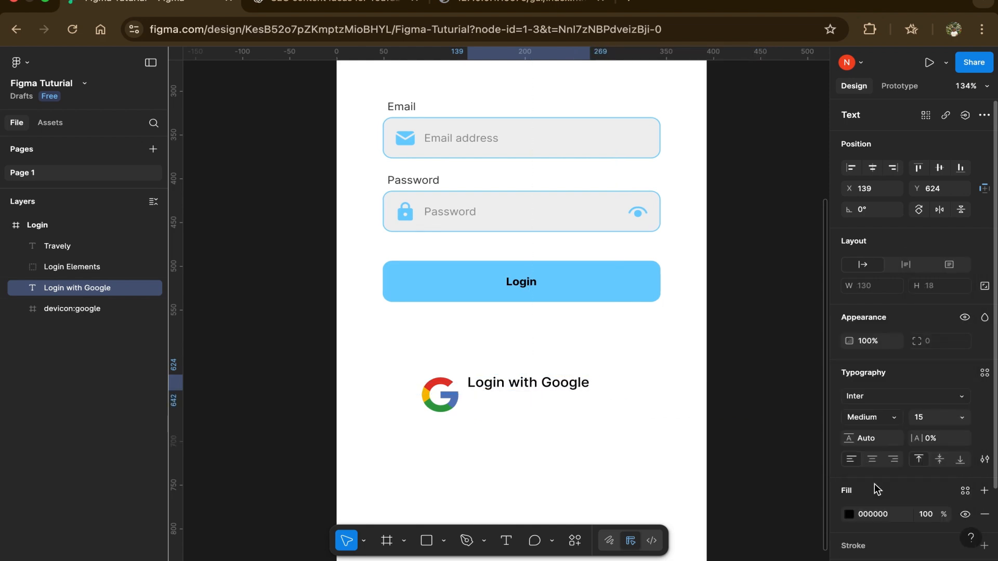
pyautogui.click(849, 514)
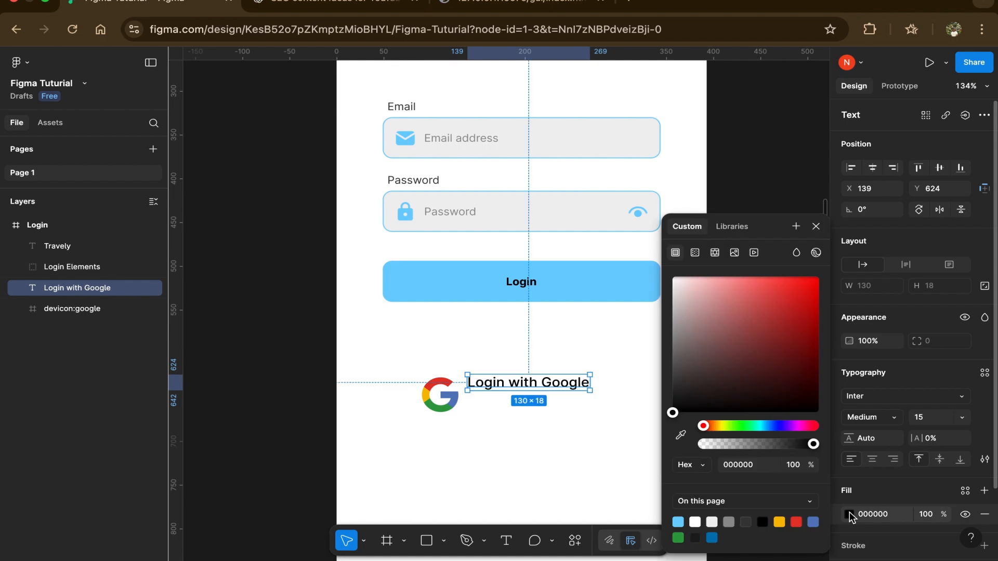
pyautogui.click(748, 522)
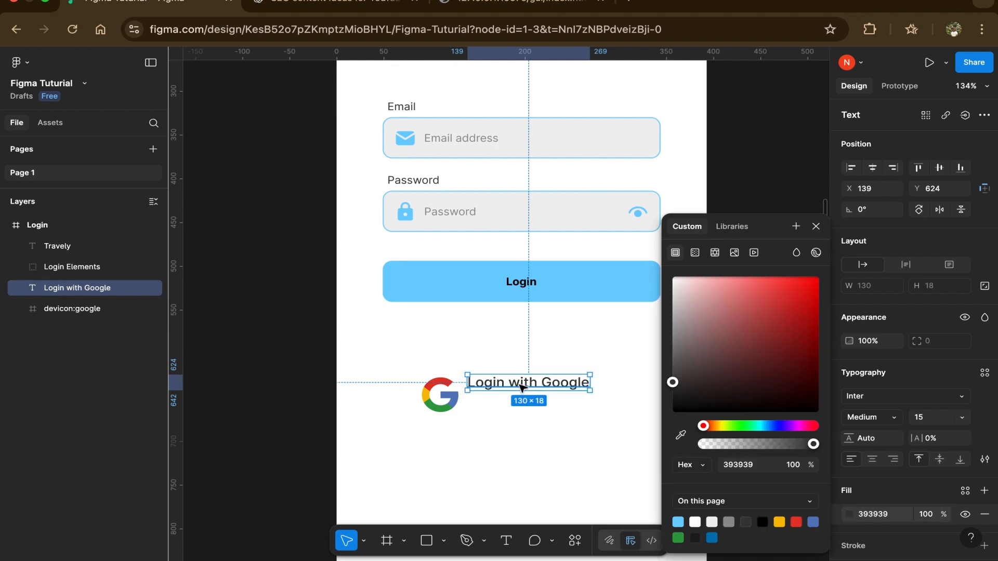
# Shrink the Google icon to 31 × 31 and align the Login with Google text to its middle at Y 639
pyautogui.moveTo(522, 388); pyautogui.dragTo(520, 399)
pyautogui.click(422, 400)
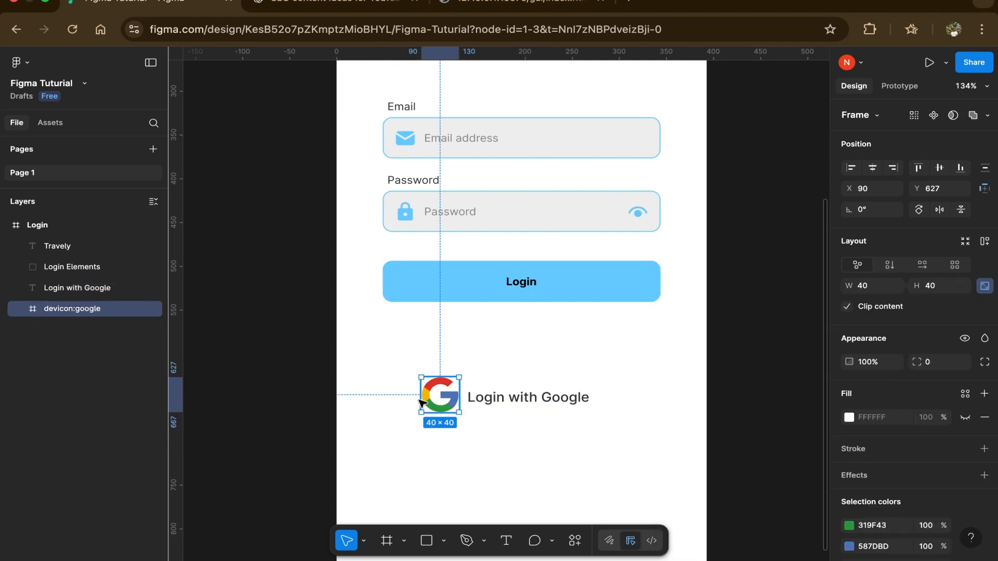
pyautogui.moveTo(422, 401); pyautogui.dragTo(430, 400)
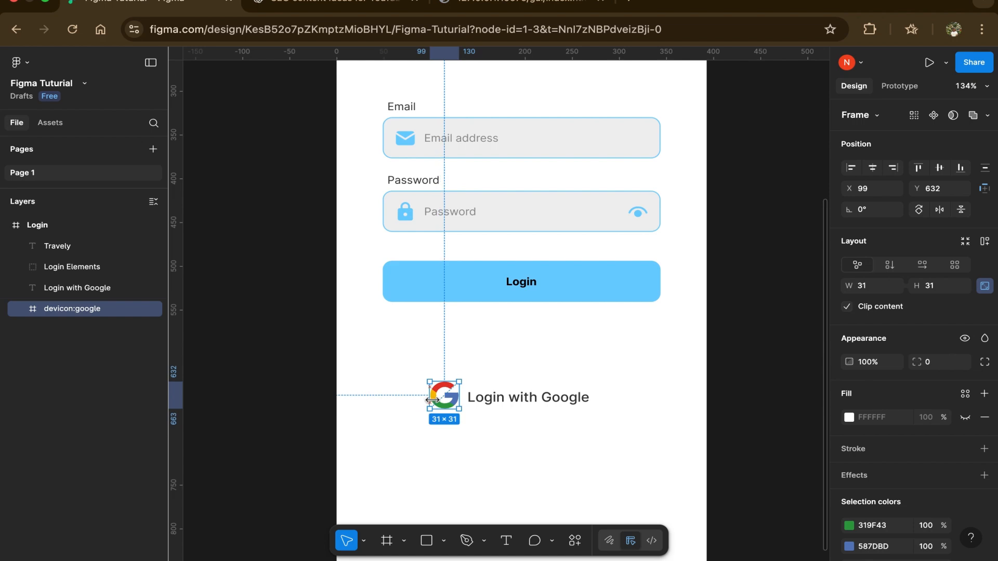
pyautogui.click(508, 422)
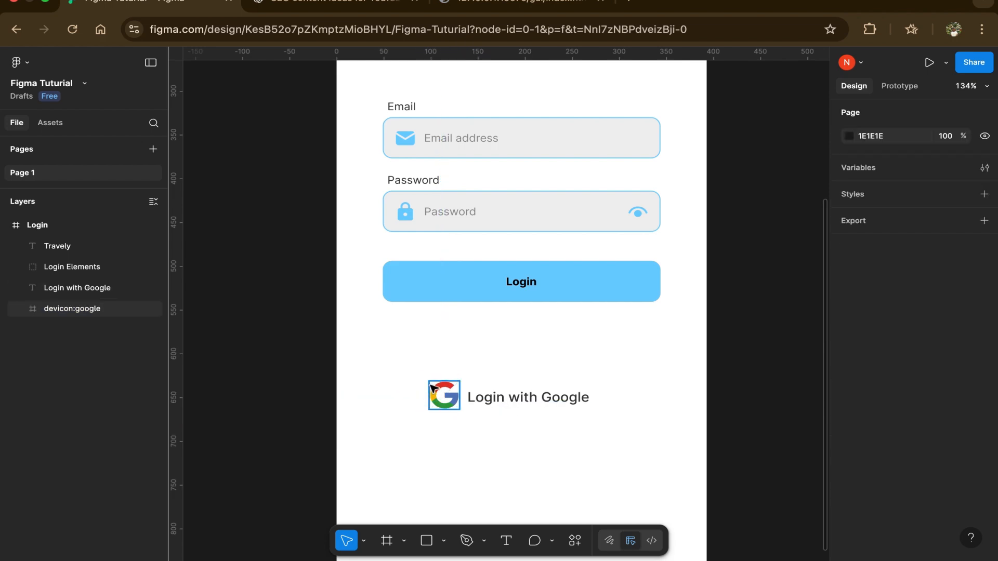
pyautogui.click(491, 400)
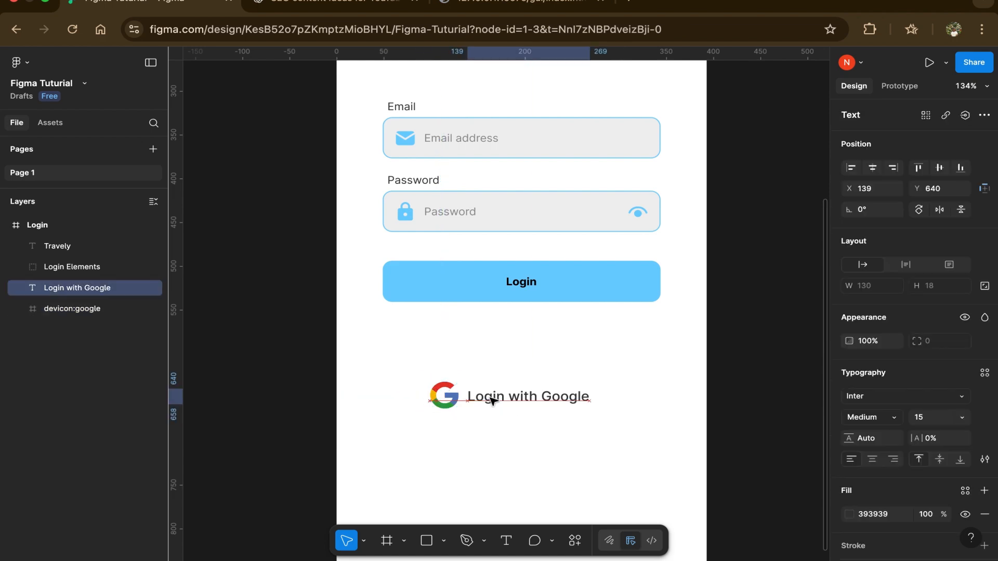
pyautogui.click(406, 372)
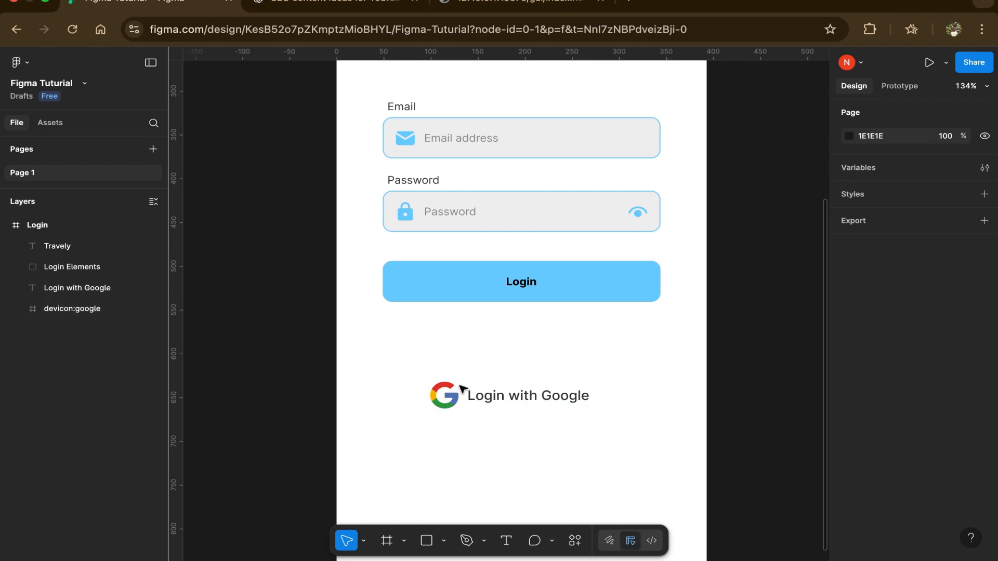
pyautogui.click(492, 399)
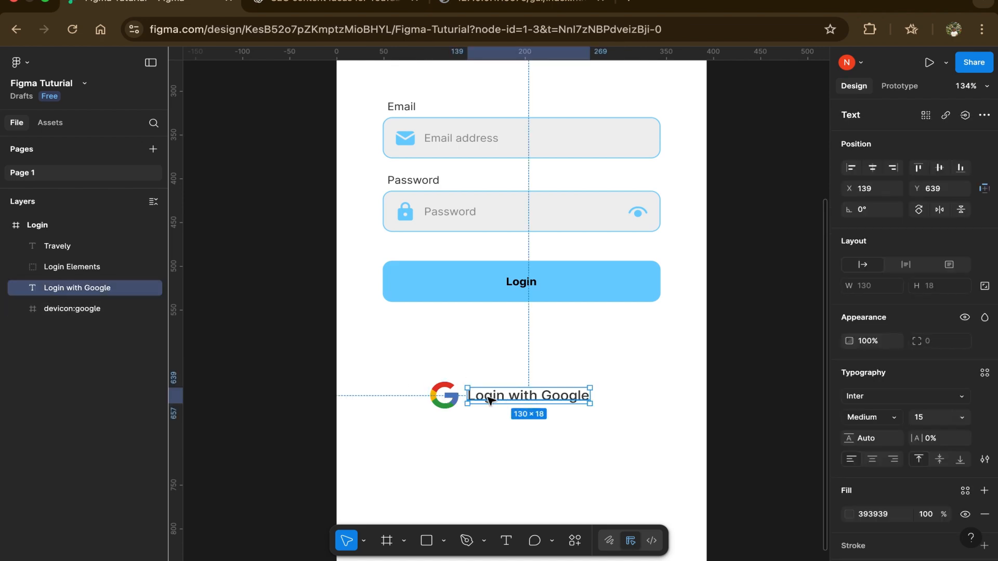
# Group the Google icon and the Login with Google text
pyautogui.click(441, 397)
pyautogui.click(649, 469)
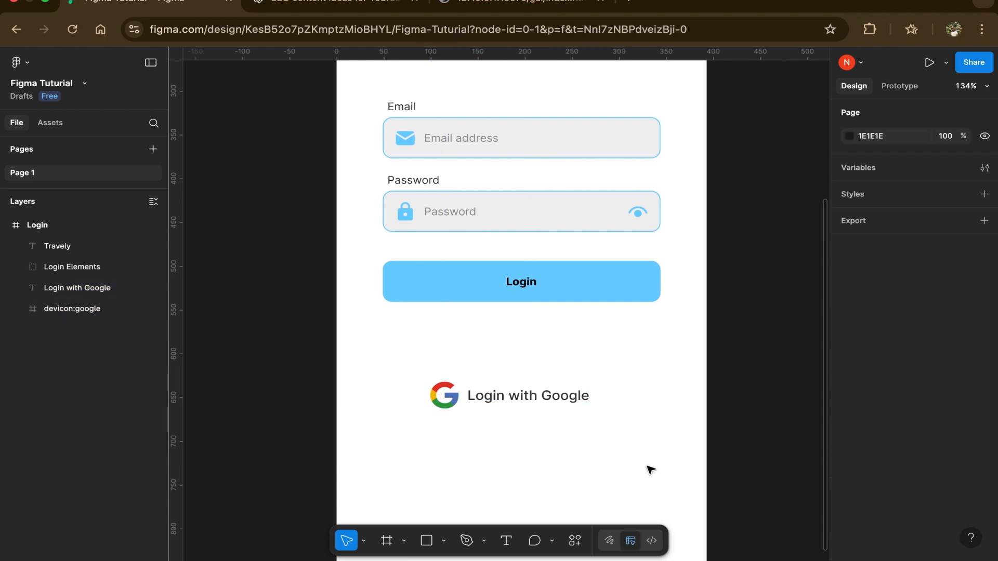
pyautogui.press('super+z')
pyautogui.rightClick(542, 401)
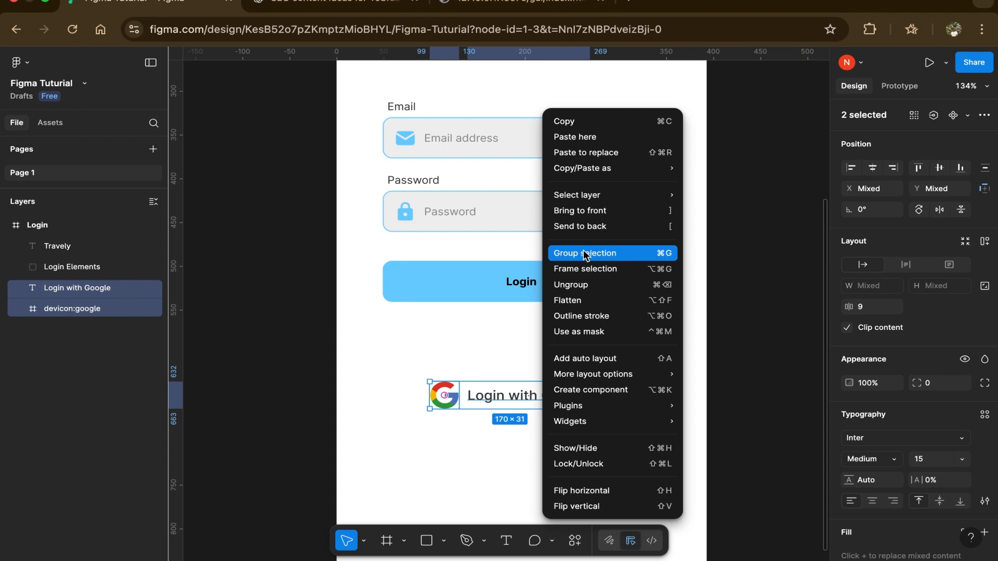
pyautogui.click(622, 253)
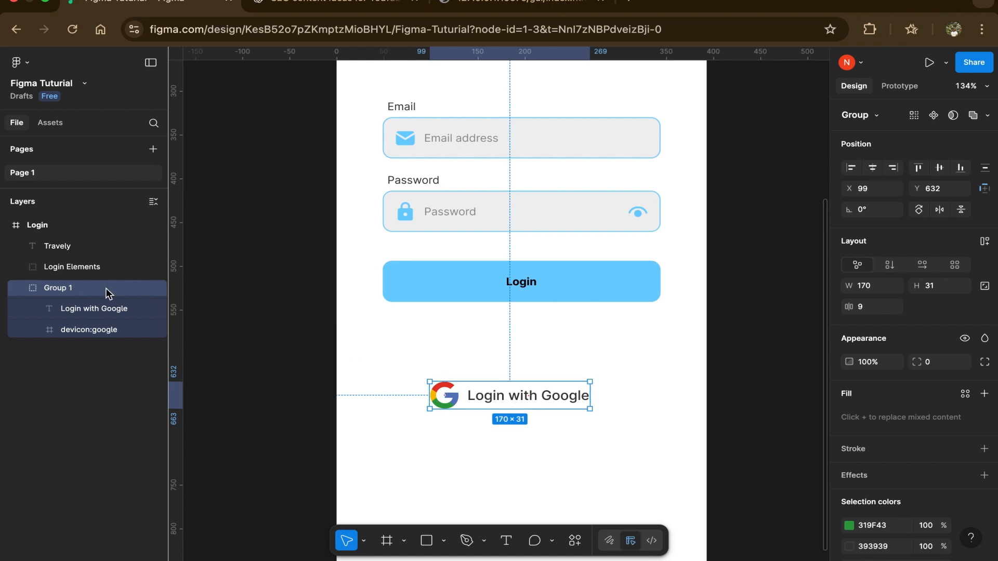
# Rename the icon and text group as Google and collapse it in the layer list
pyautogui.doubleClick(58, 289)
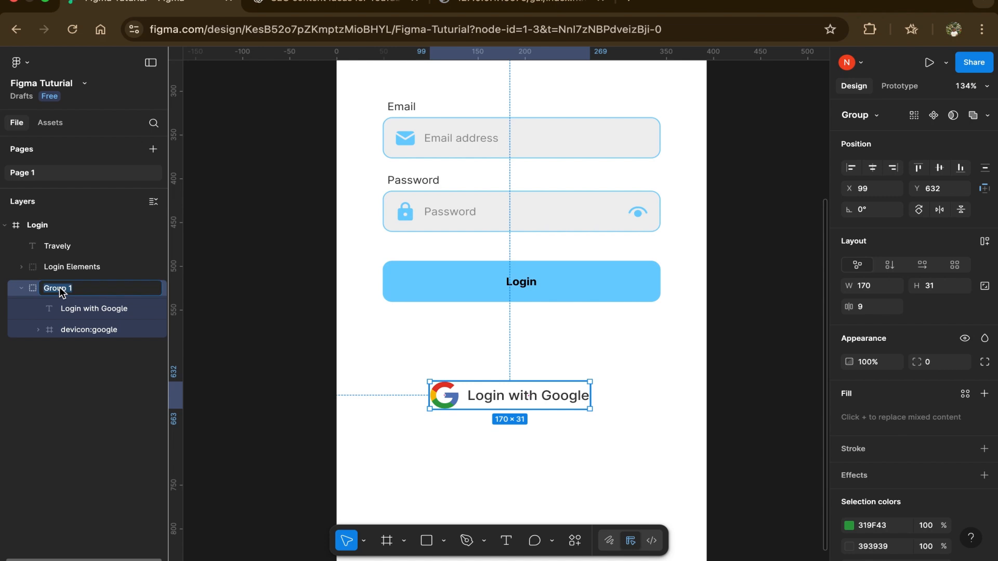
pyautogui.write('Google')
pyautogui.press('Return')
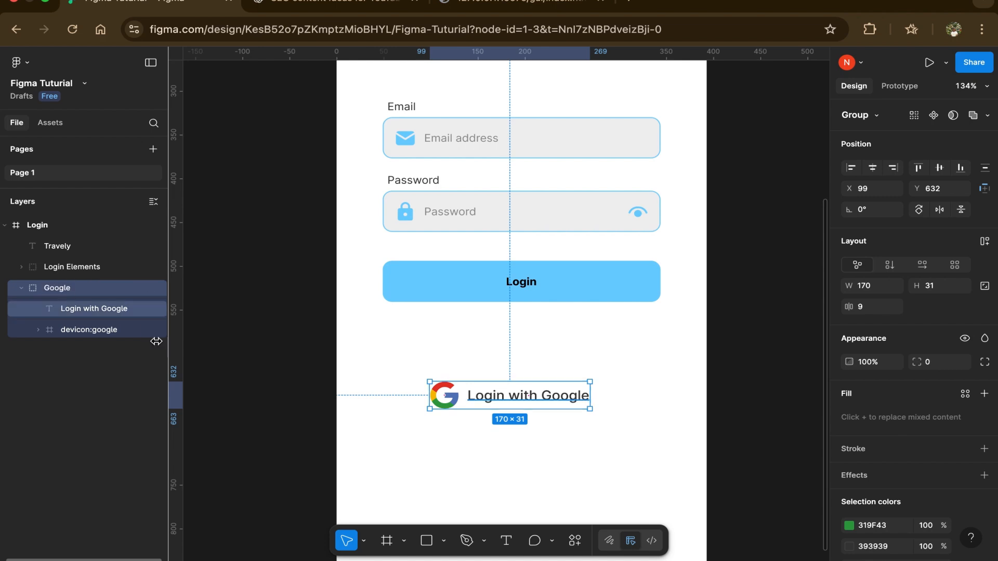
pyautogui.click(22, 289)
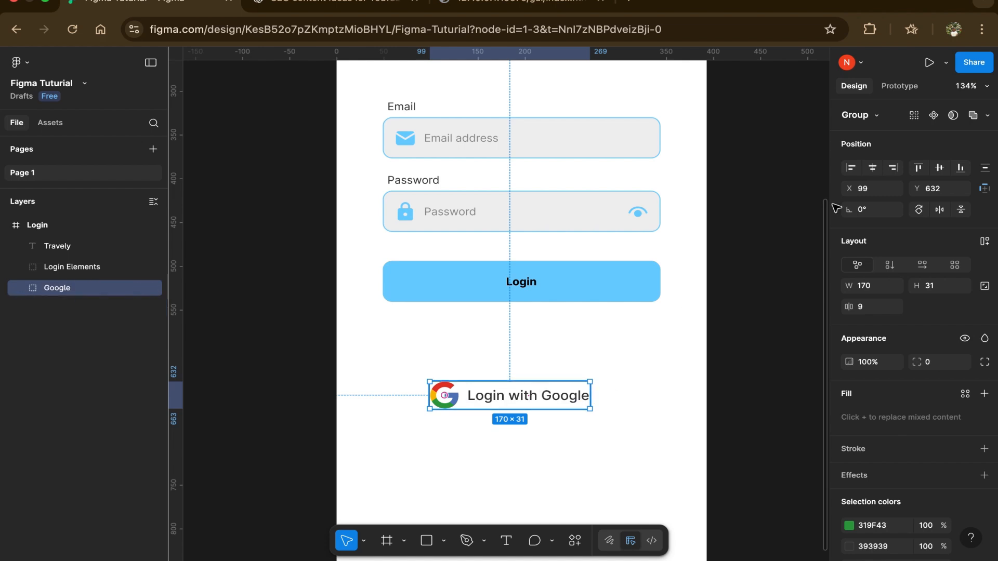
# Center the Google group horizontally in the Login frame
pyautogui.click(873, 169)
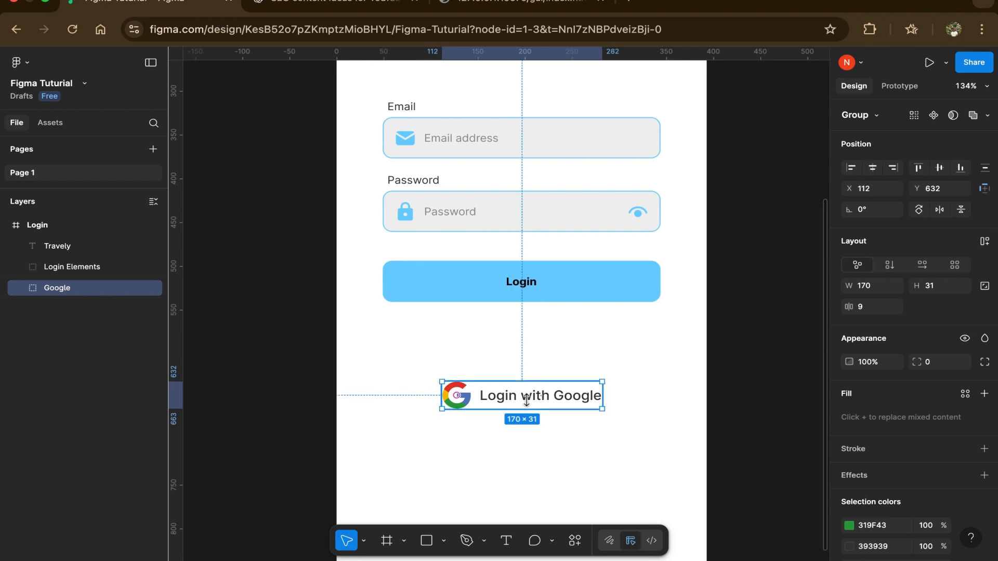
pyautogui.scroll(-5, 544, 429)
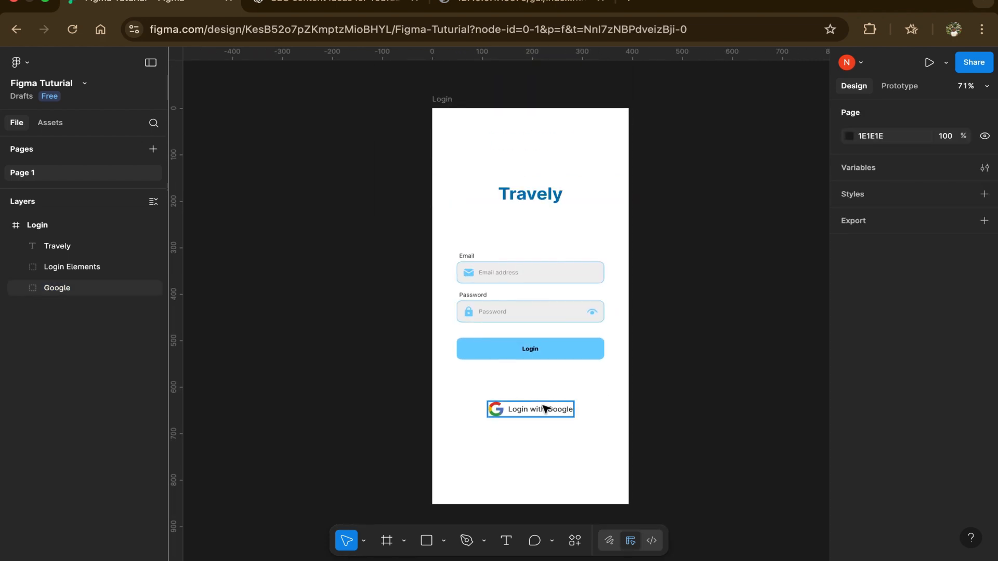
pyautogui.moveTo(543, 408)
pyautogui.mouseDown()
pyautogui.moveTo(543, 387)
pyautogui.moveTo(544, 408)
pyautogui.mouseUp()
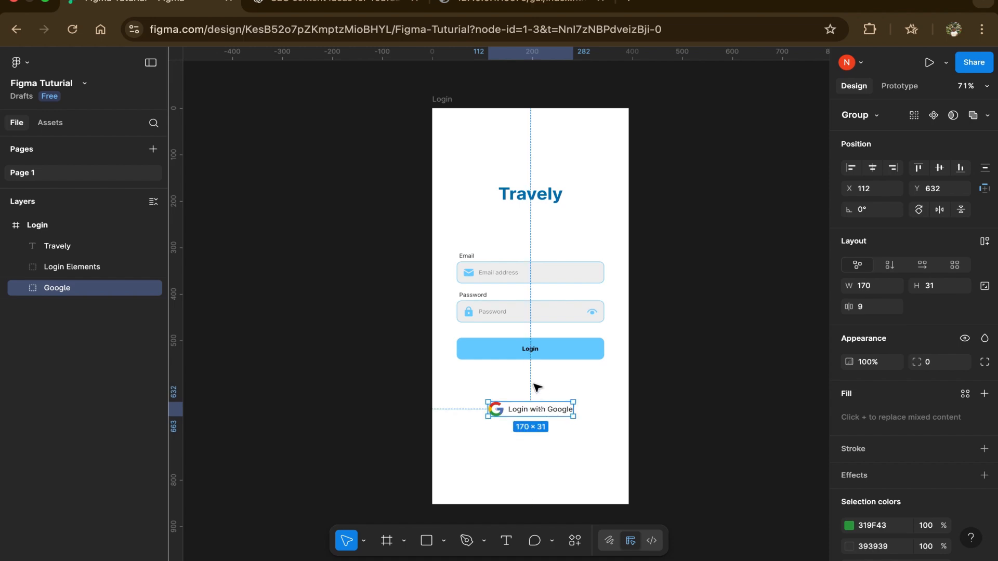
# Add the text "Forgot password" between the login button and the Google login option
pyautogui.scroll(5, 528, 383)
pyautogui.click(517, 377)
pyautogui.press('t')
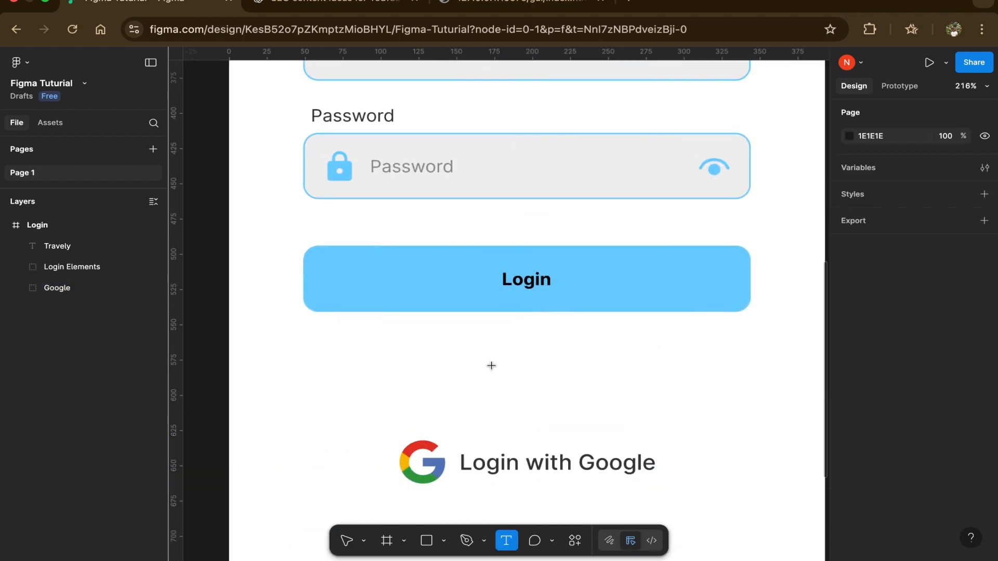
pyautogui.click(492, 366)
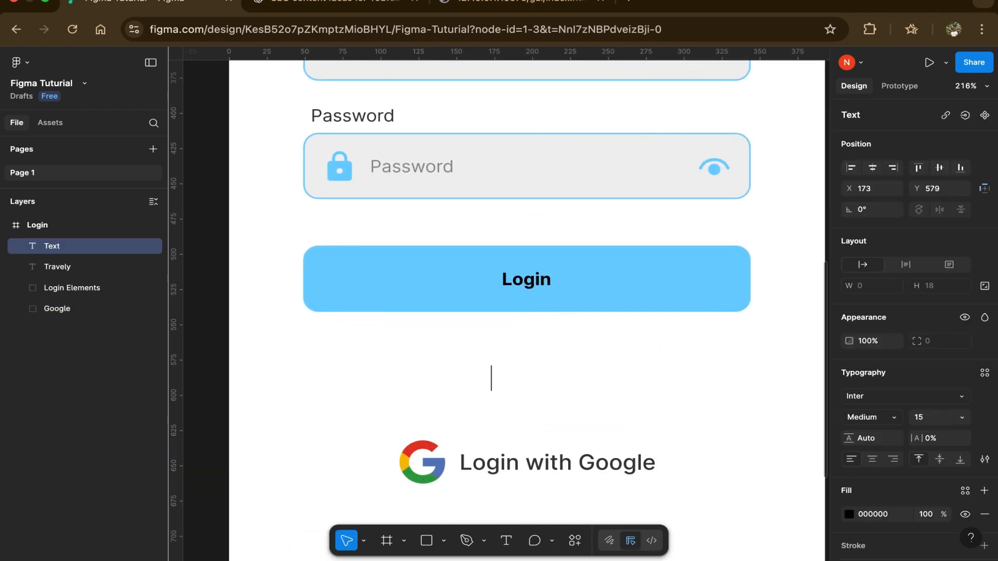
pyautogui.write('Forg')
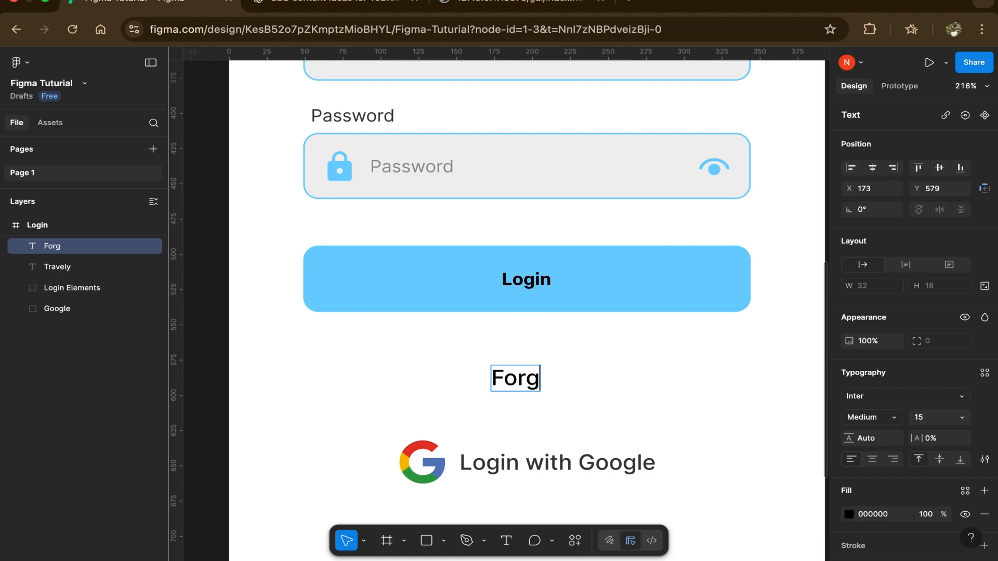
pyautogui.write('ot passowrd')
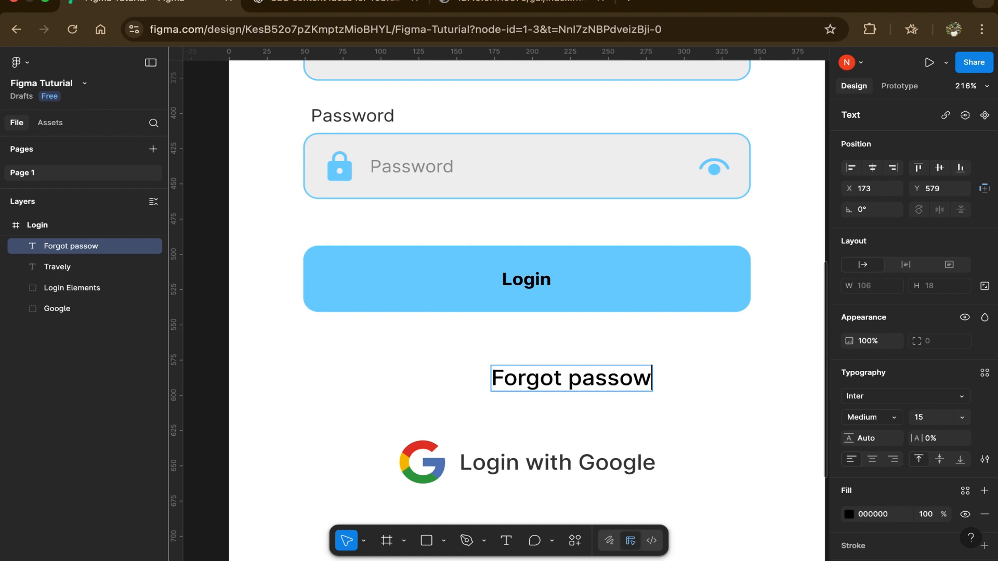
pyautogui.press('BackSpace')
pyautogui.press('BackSpace')
pyautogui.press('BackSpace')
pyautogui.press('BackSpace')
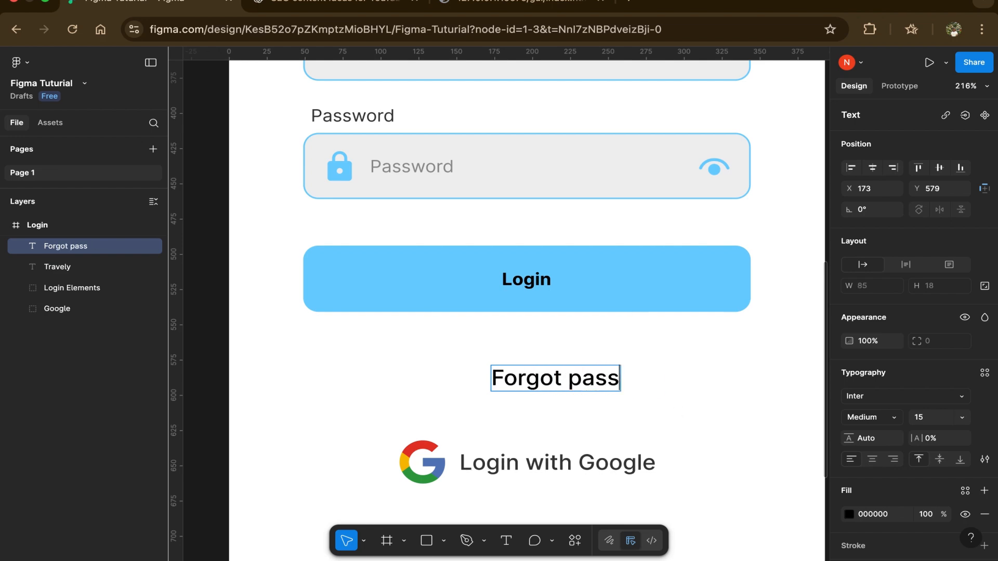
pyautogui.write('word')
pyautogui.press('Escape')
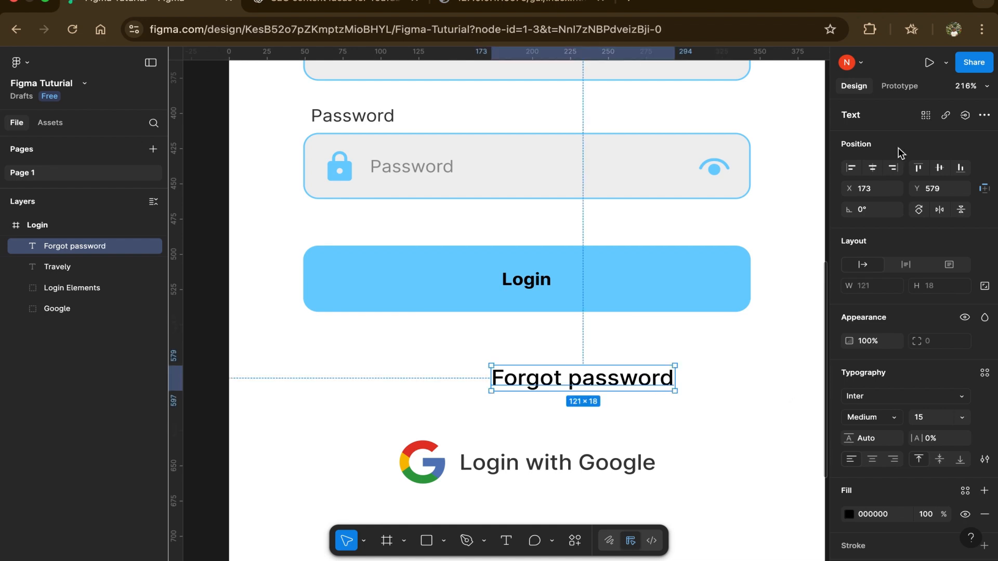
# Center the Forgot password text horizontally just below the login button at Y 561 and fill it with light blue 6FCFFF
pyautogui.click(877, 169)
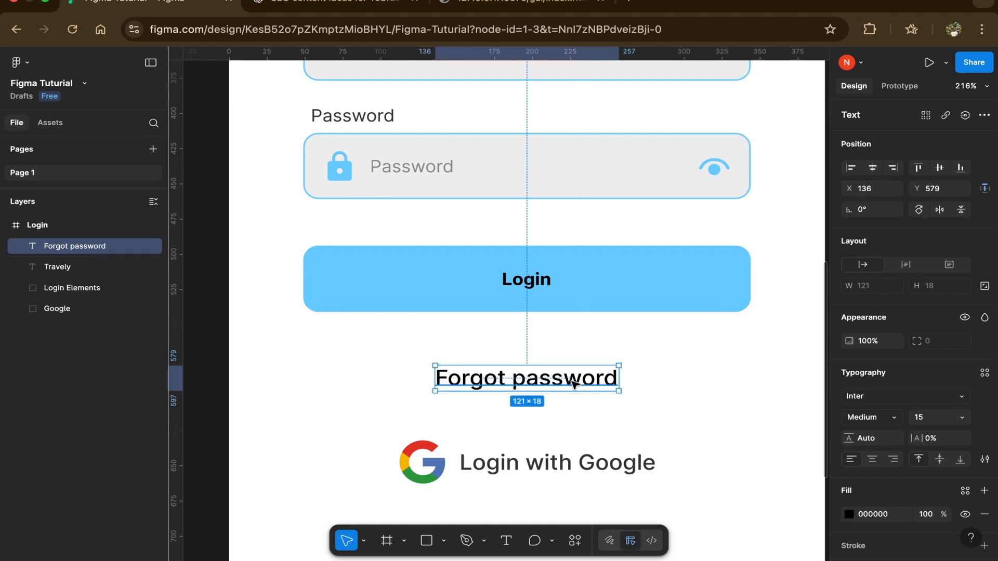
pyautogui.moveTo(575, 383); pyautogui.dragTo(573, 358)
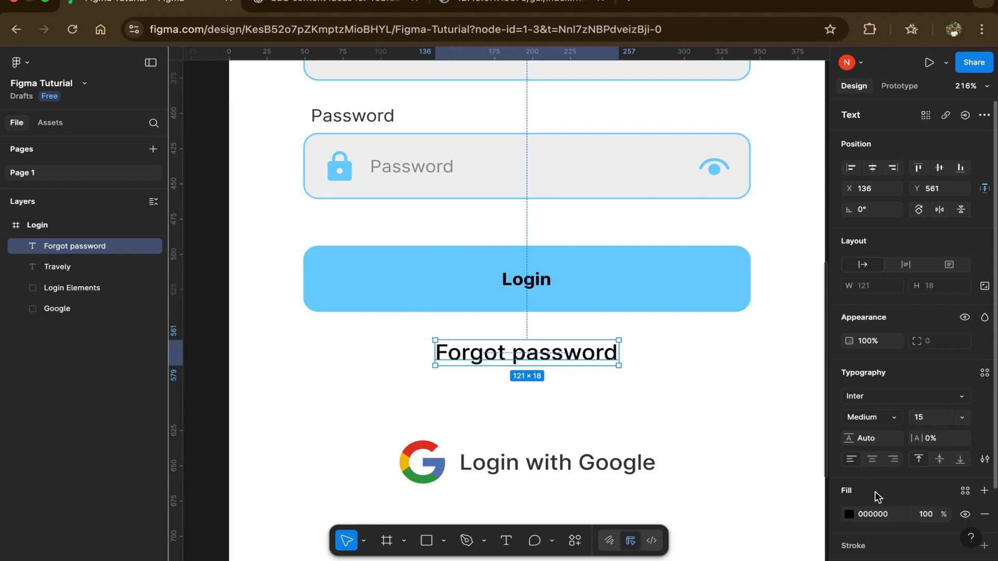
pyautogui.click(849, 513)
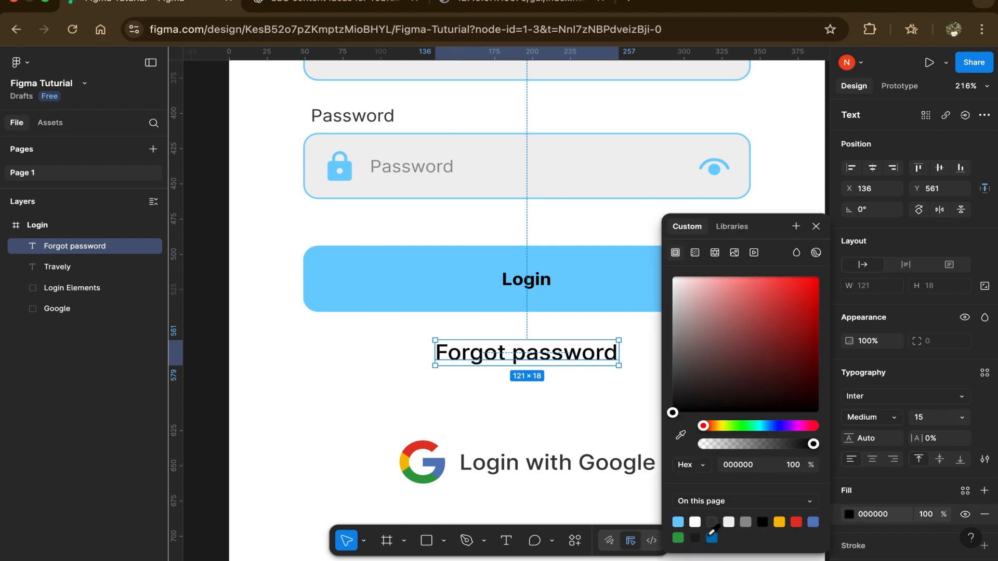
pyautogui.click(678, 522)
pyautogui.scroll(-5, 599, 387)
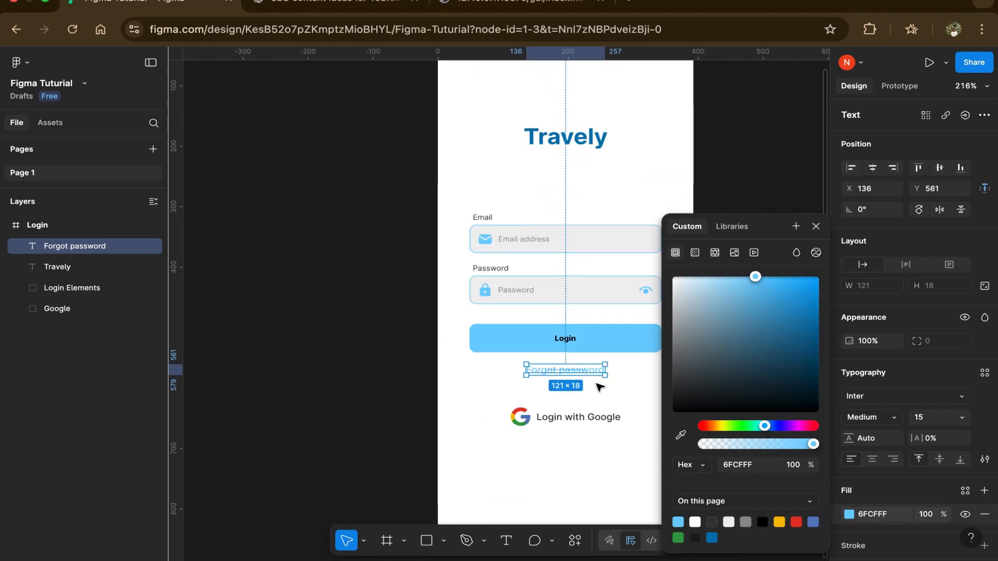
pyautogui.scroll(-5, 599, 387)
pyautogui.press('Escape')
pyautogui.press('Escape')
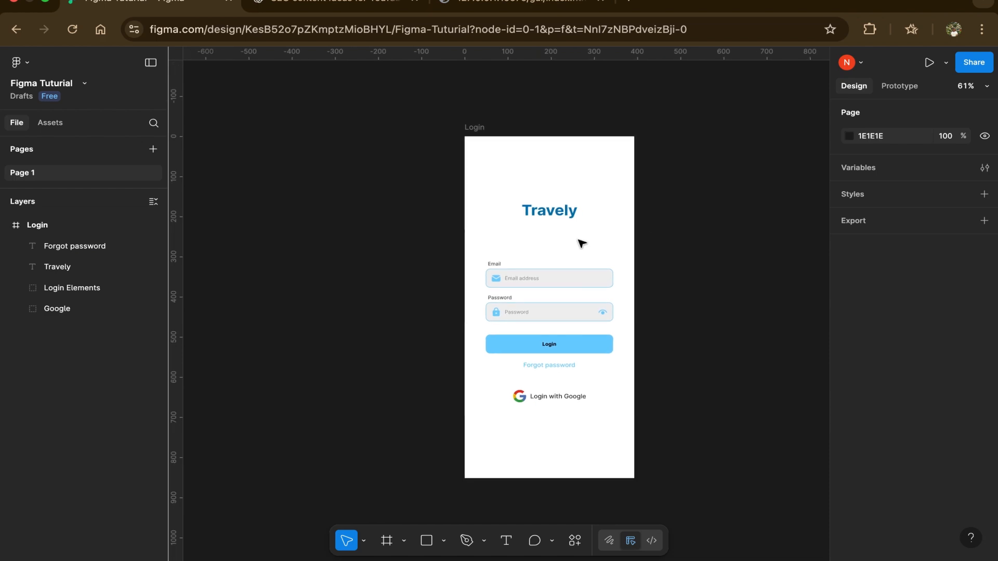
# Select the Login frame and open its presentation preview
pyautogui.hscroll(1, 582, 244)
pyautogui.scroll(-1, 582, 243)
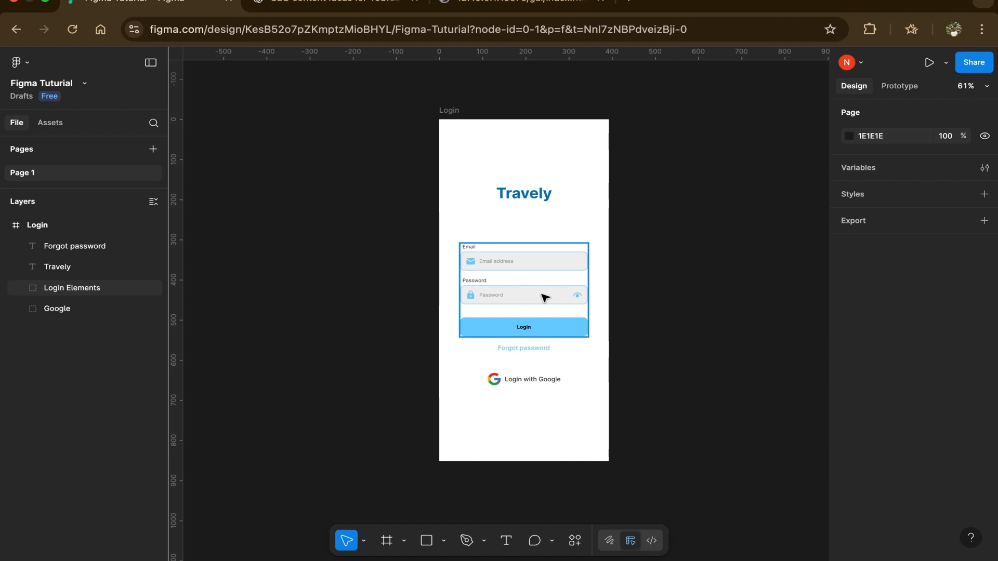
pyautogui.click(448, 110)
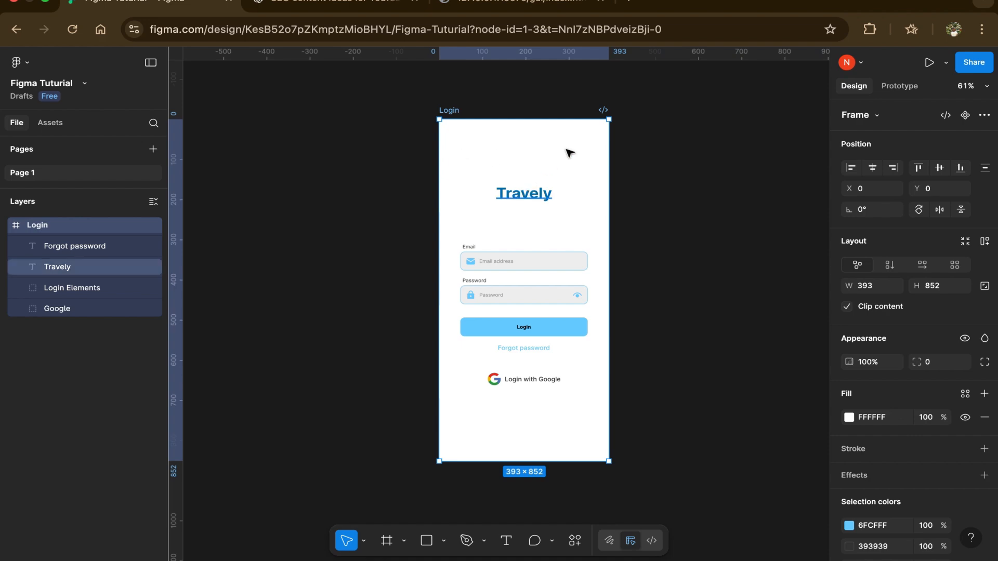
pyautogui.click(930, 64)
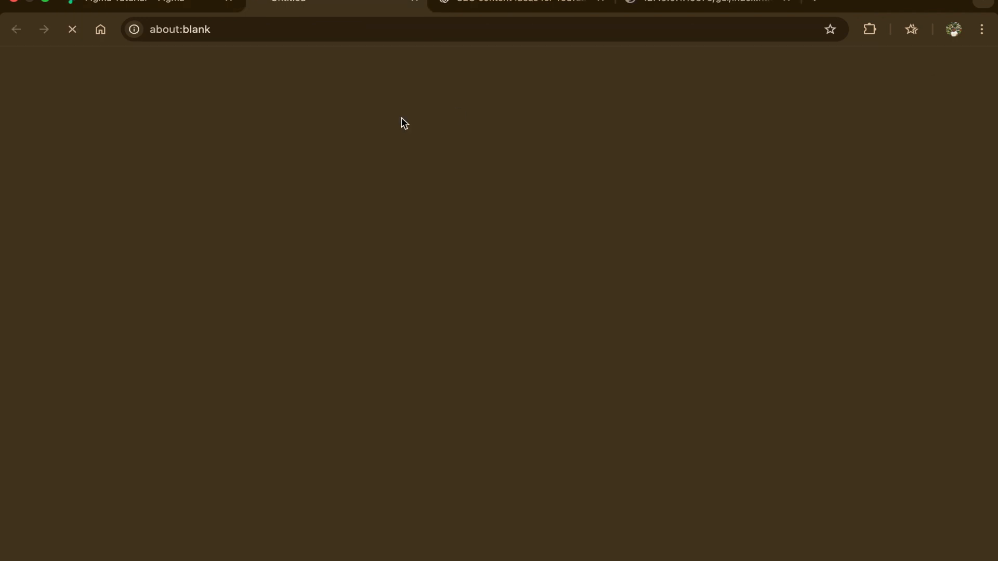